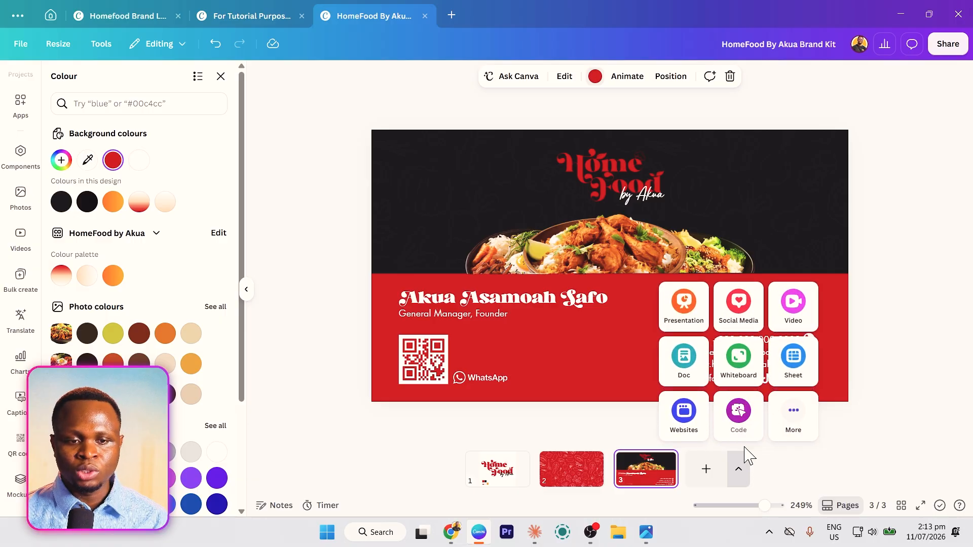
# - Add an Instagram Post (4:5) page as page 4 and clear its red background to white
pyautogui.click(740, 307)
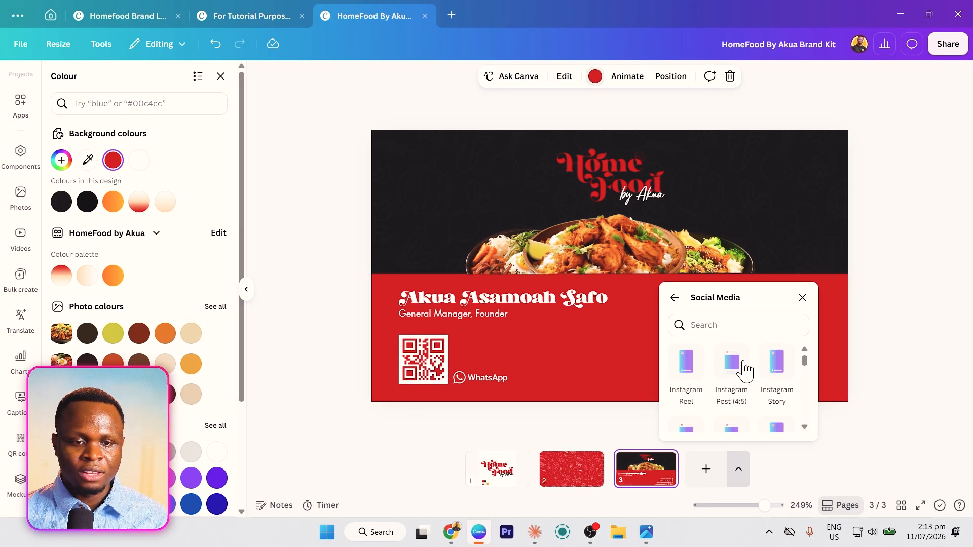
pyautogui.click(742, 360)
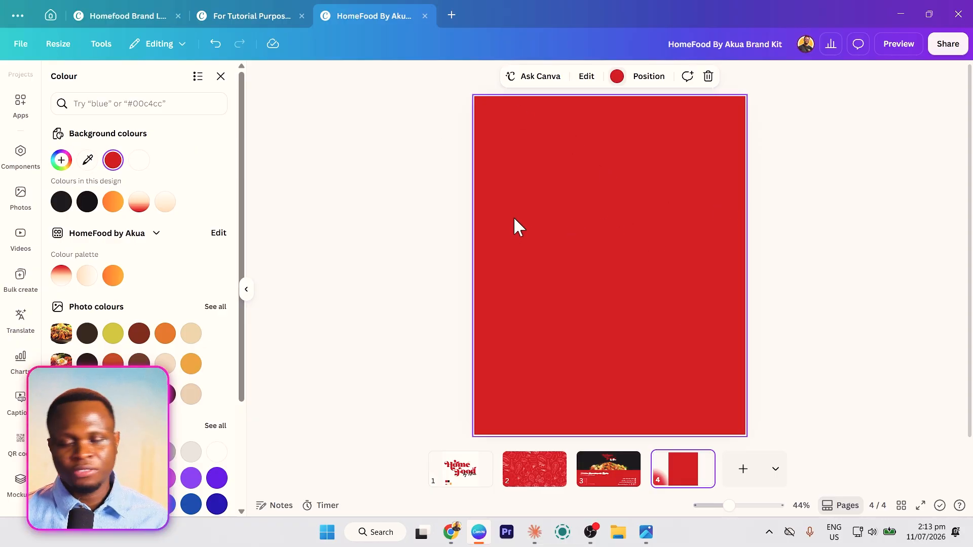
pyautogui.press('Delete')
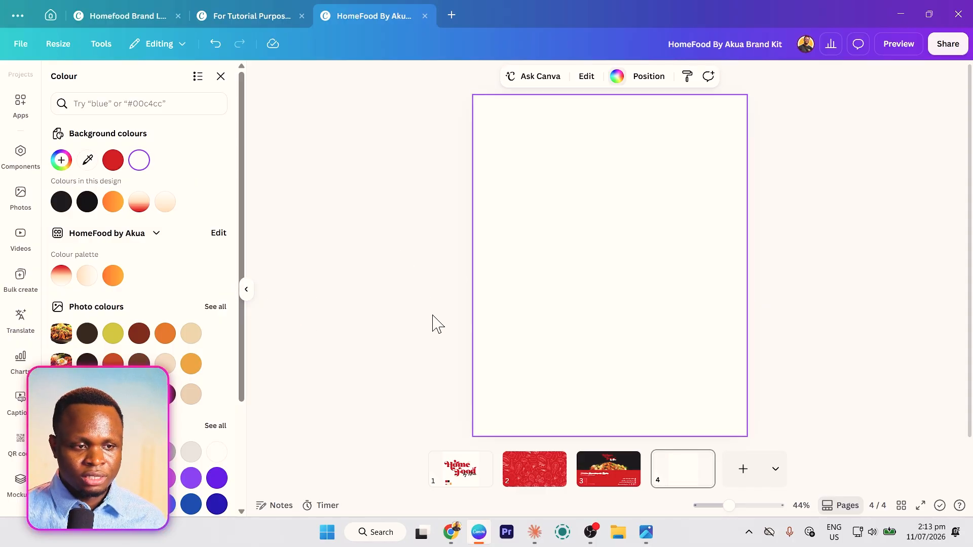
# - Apply a top-to-bottom linear gradient from cream (#ffd6ab) to red (#c2020a) to page 4's background
pyautogui.click(616, 77)
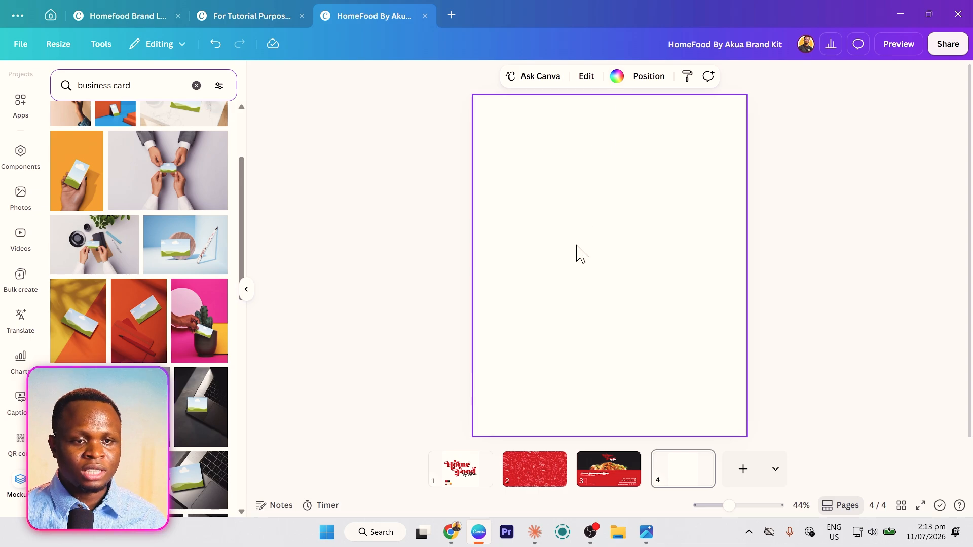
pyautogui.click(616, 77)
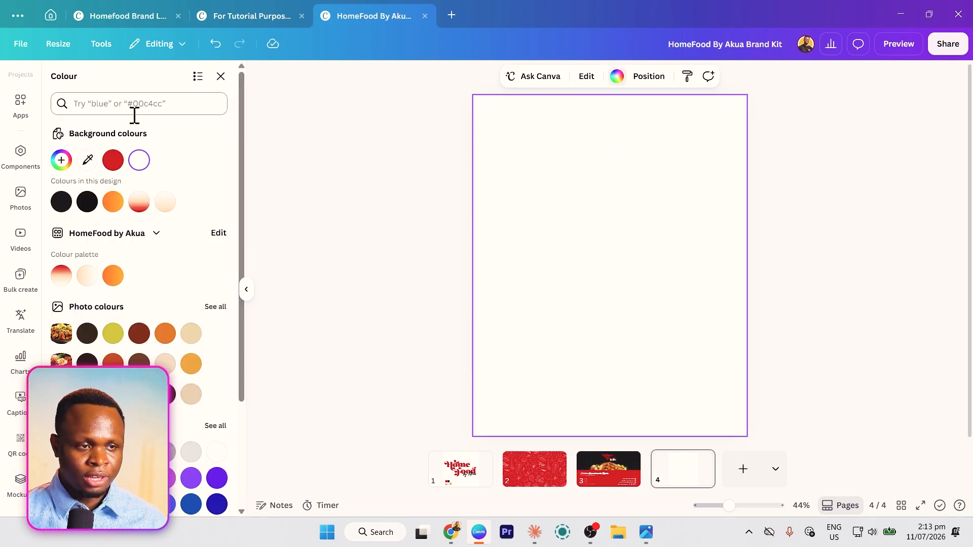
pyautogui.click(61, 160)
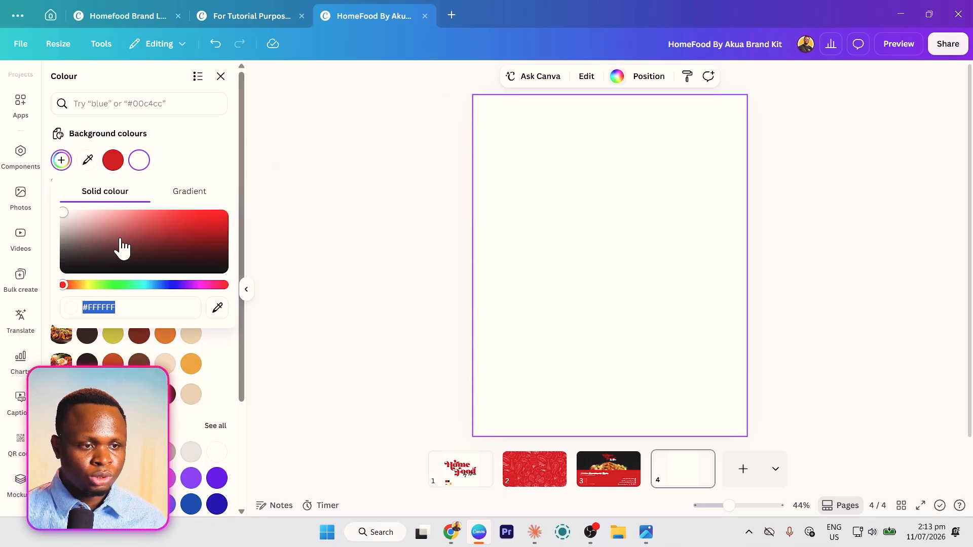
pyautogui.click(221, 216)
pyautogui.click(200, 195)
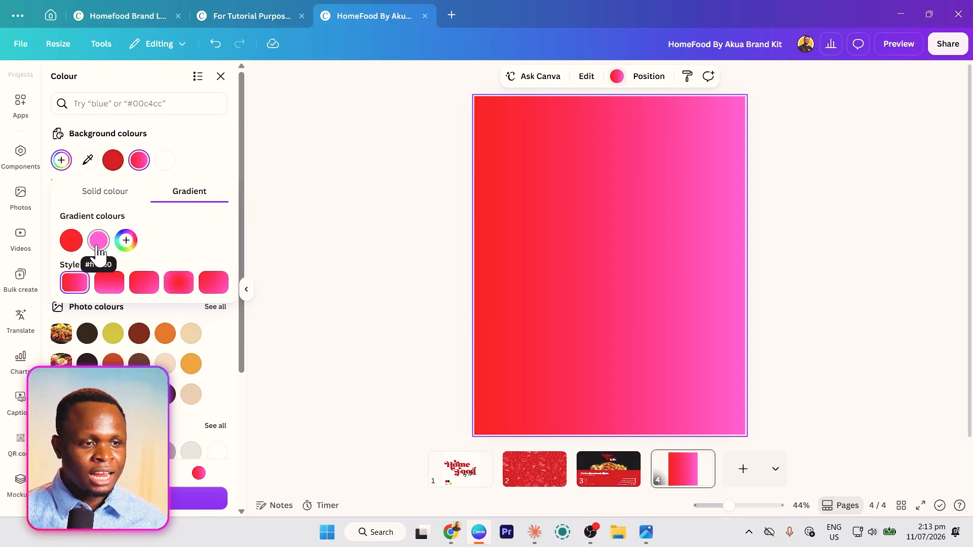
pyautogui.click(98, 240)
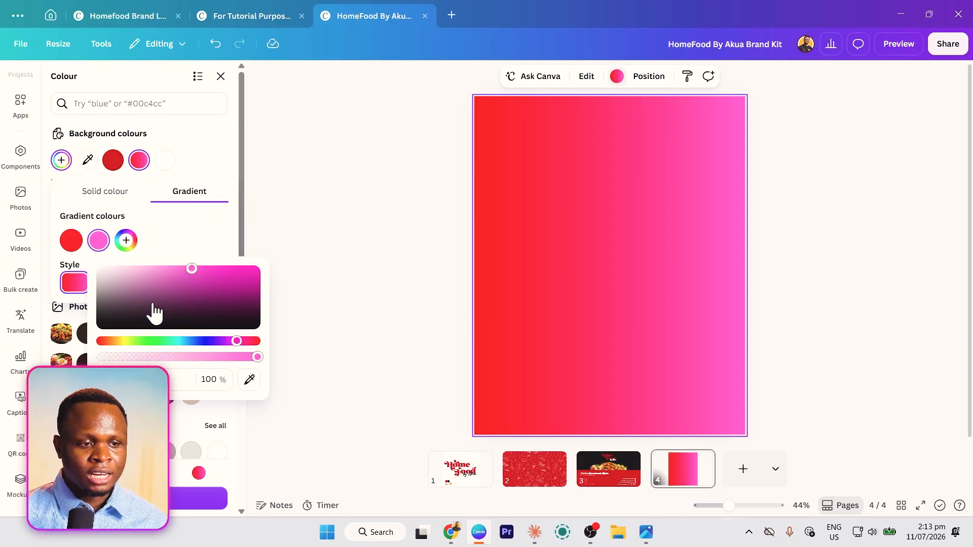
pyautogui.click(125, 341)
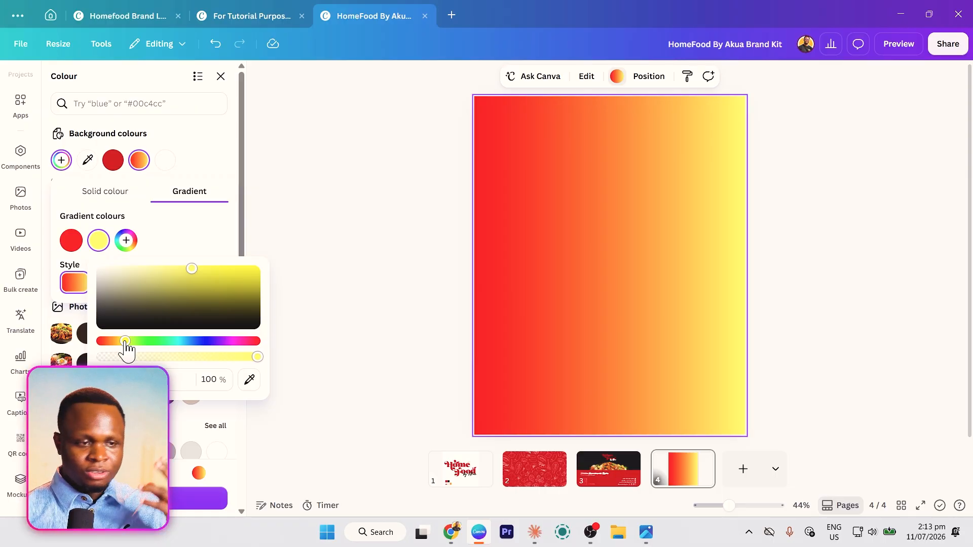
pyautogui.click(191, 230)
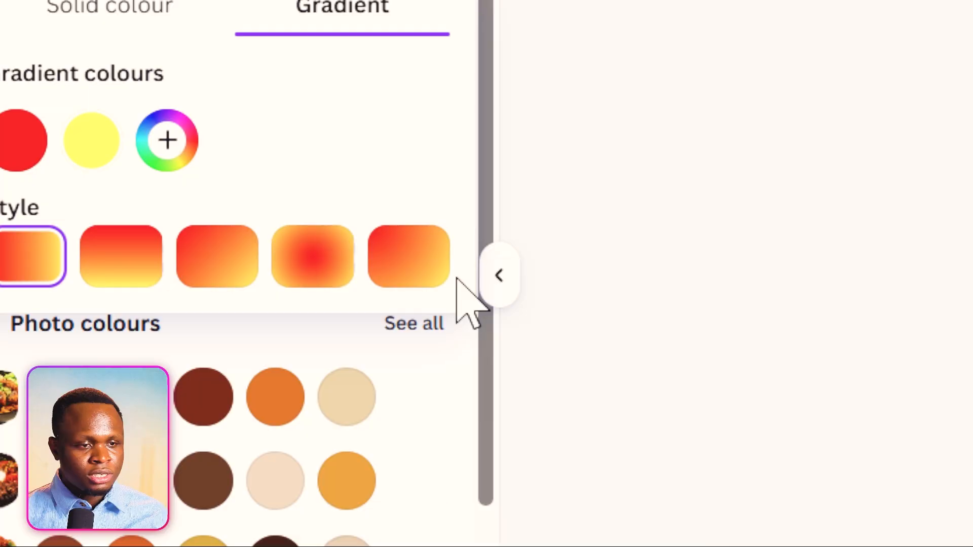
pyautogui.click(112, 282)
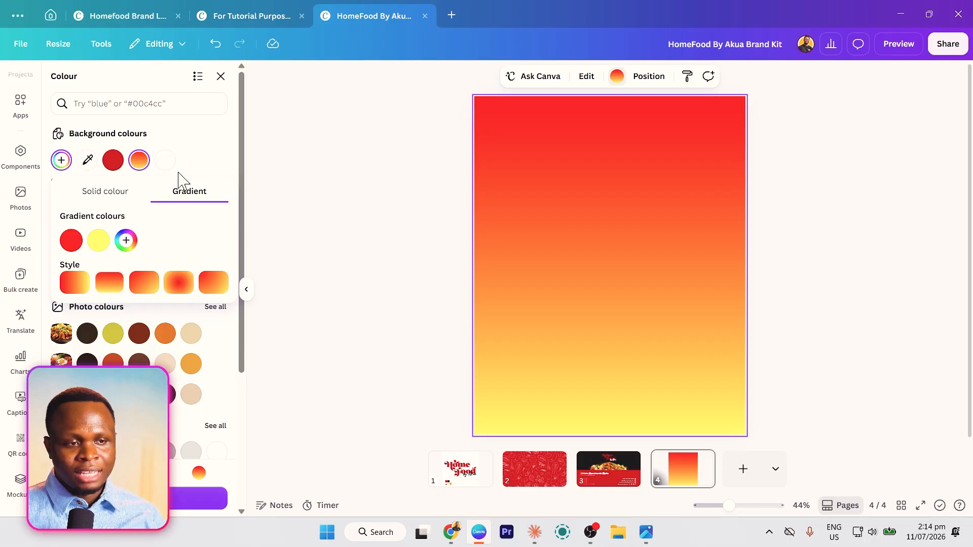
pyautogui.click(193, 159)
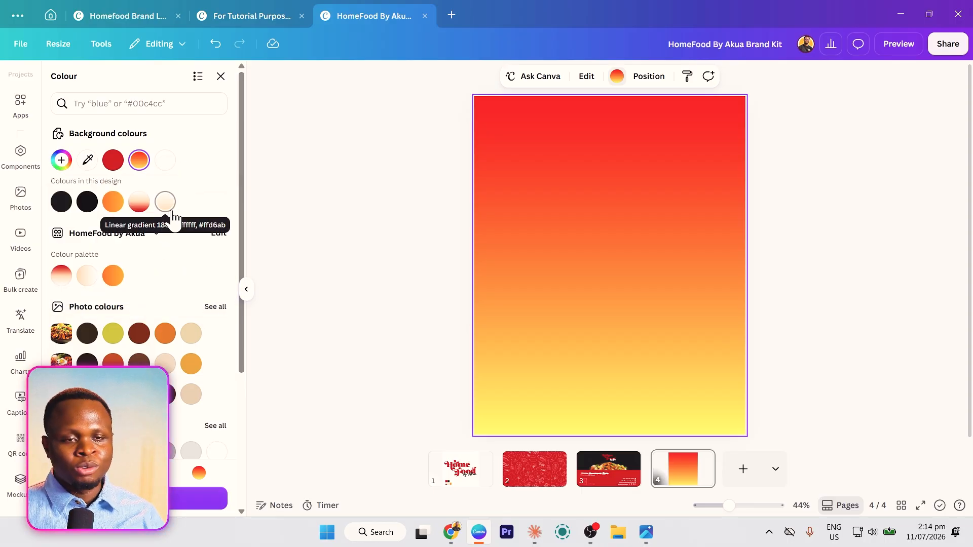
pyautogui.click(139, 205)
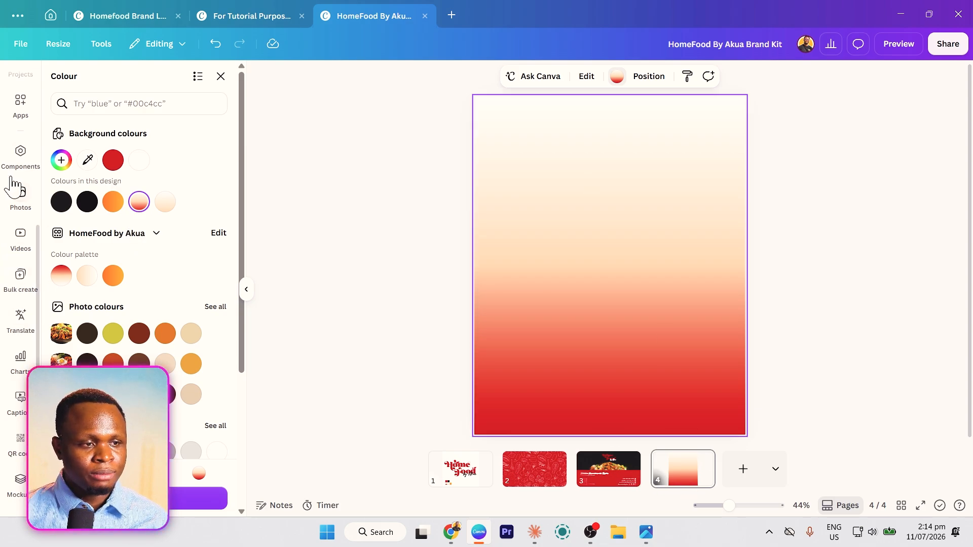
# - Add the transparent HomeFood logo from the brand kit, shrink it, and centre it at the page top
pyautogui.scroll(5, 21, 162)
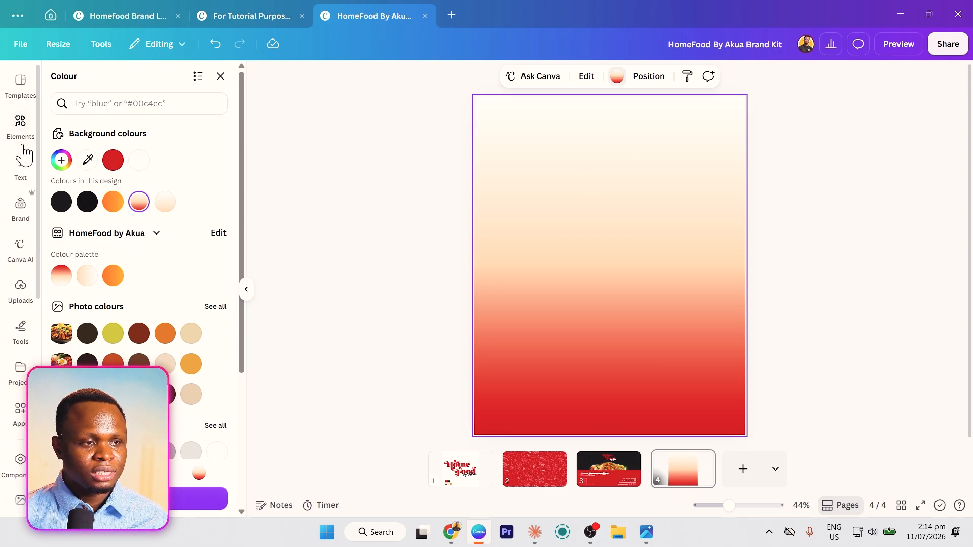
pyautogui.click(21, 208)
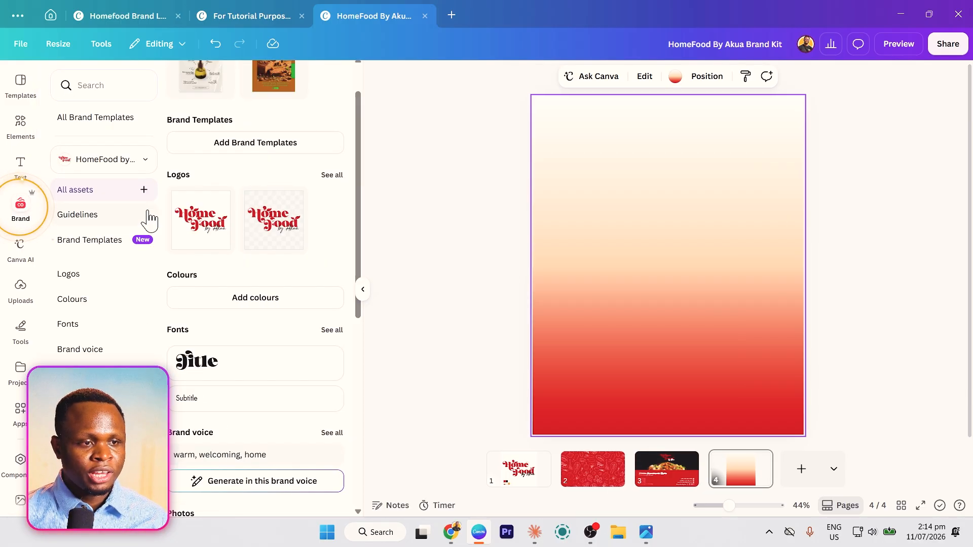
pyautogui.click(283, 248)
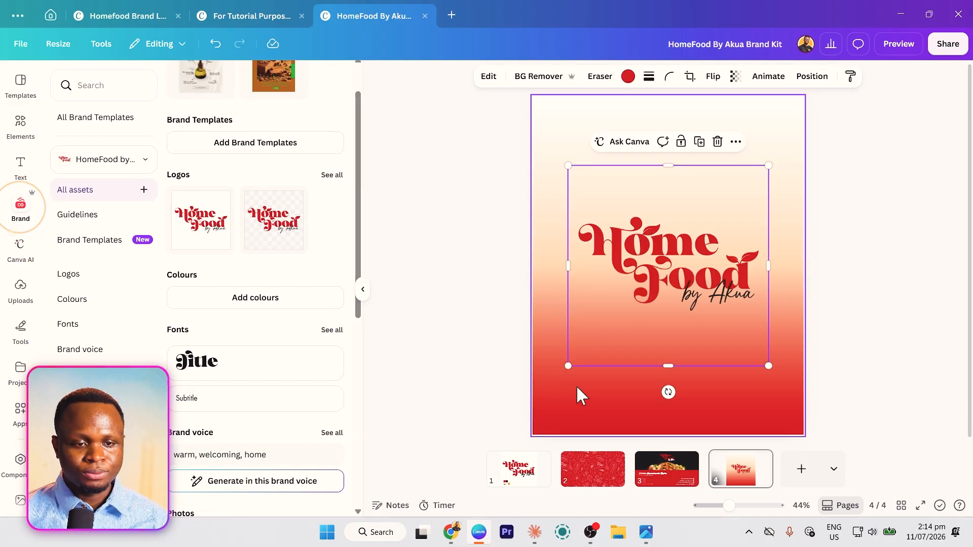
pyautogui.moveTo(568, 366); pyautogui.dragTo(677, 326)
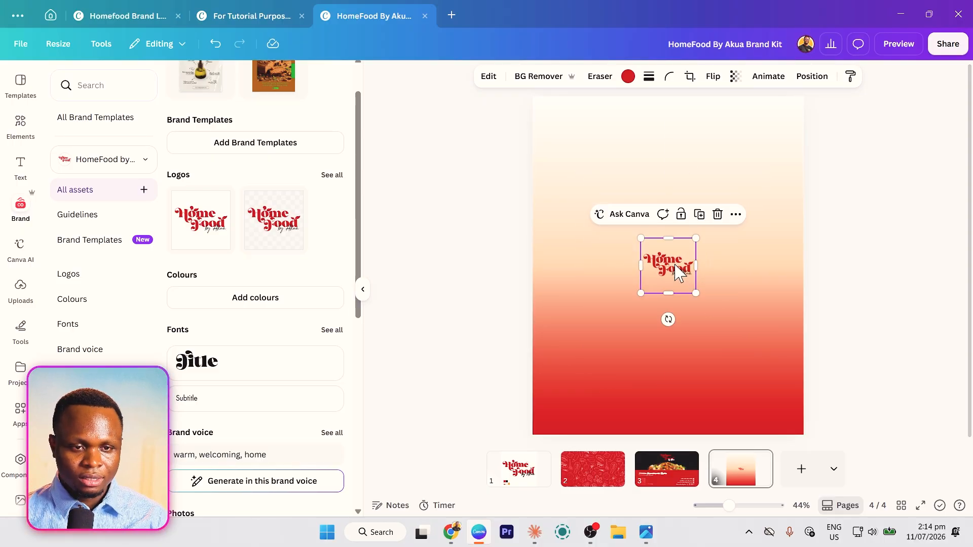
pyautogui.moveTo(672, 272); pyautogui.dragTo(664, 131)
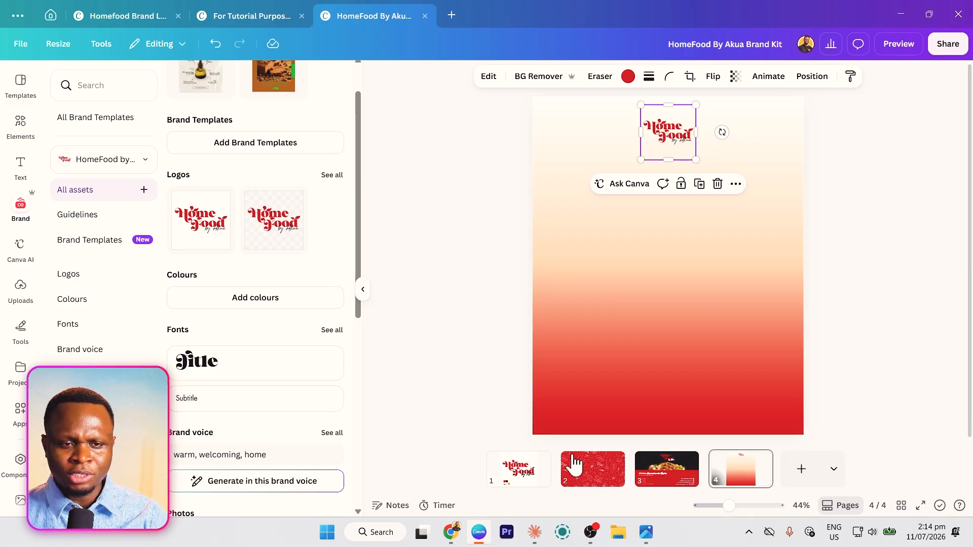
pyautogui.click(630, 346)
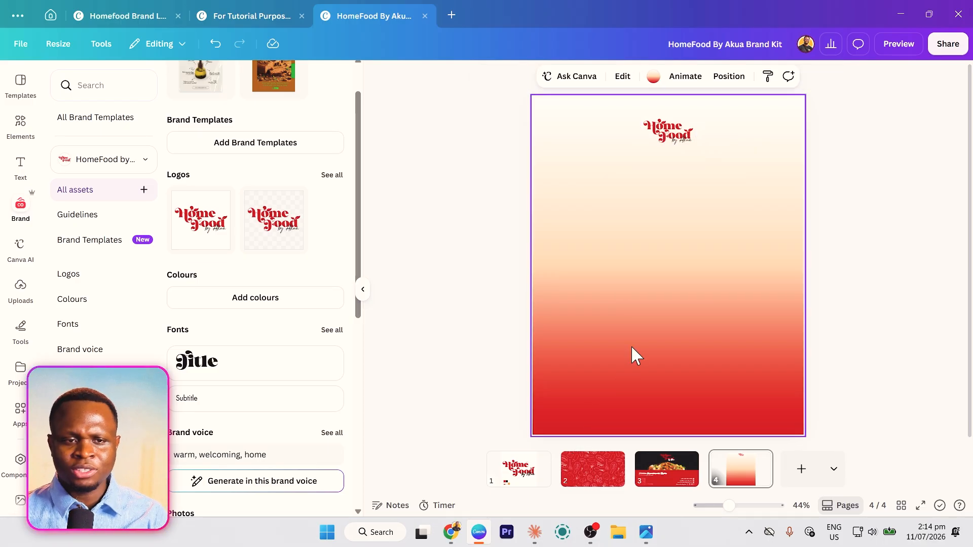
pyautogui.click(658, 240)
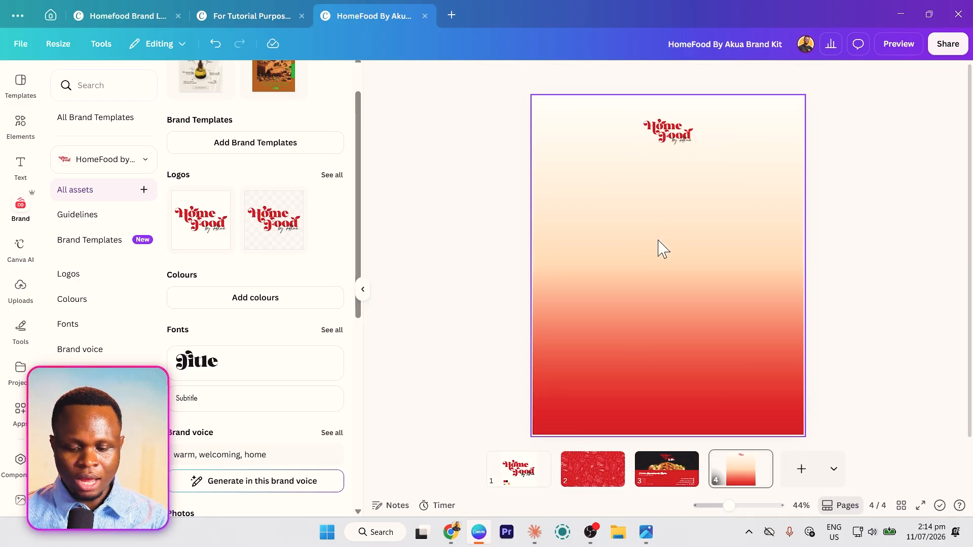
# - Add a 'Feeling Hungry?' text box and set it in the Futura font
pyautogui.press('t')
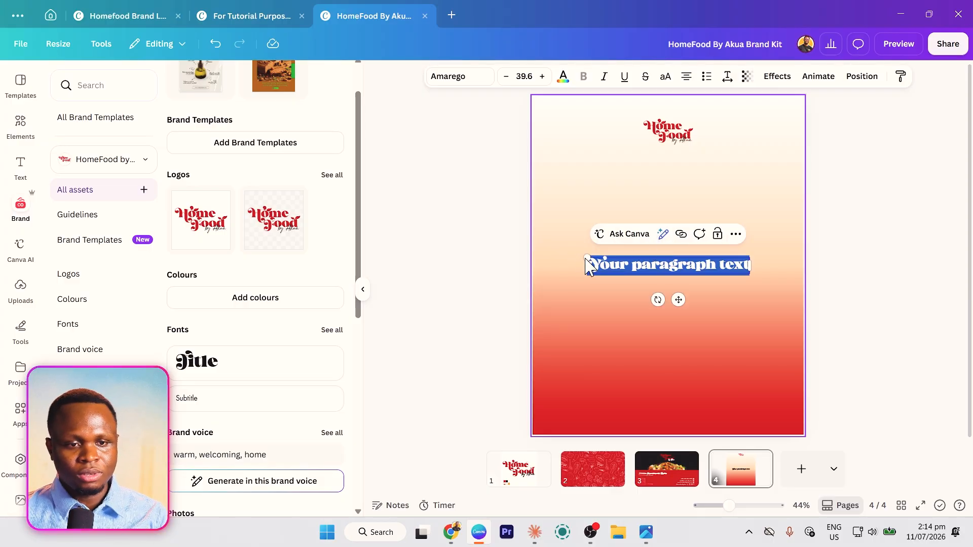
pyautogui.write('Feeling')
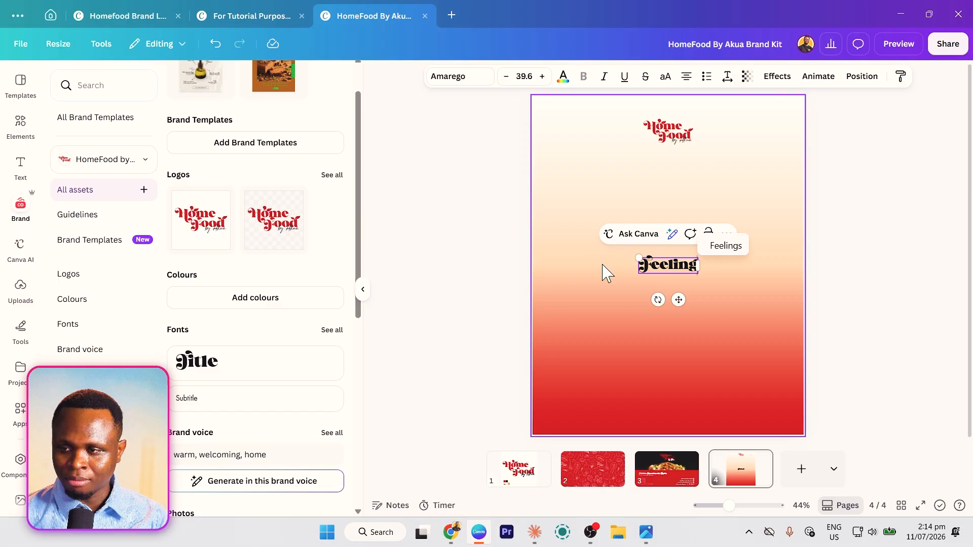
pyautogui.write(' Hungry?')
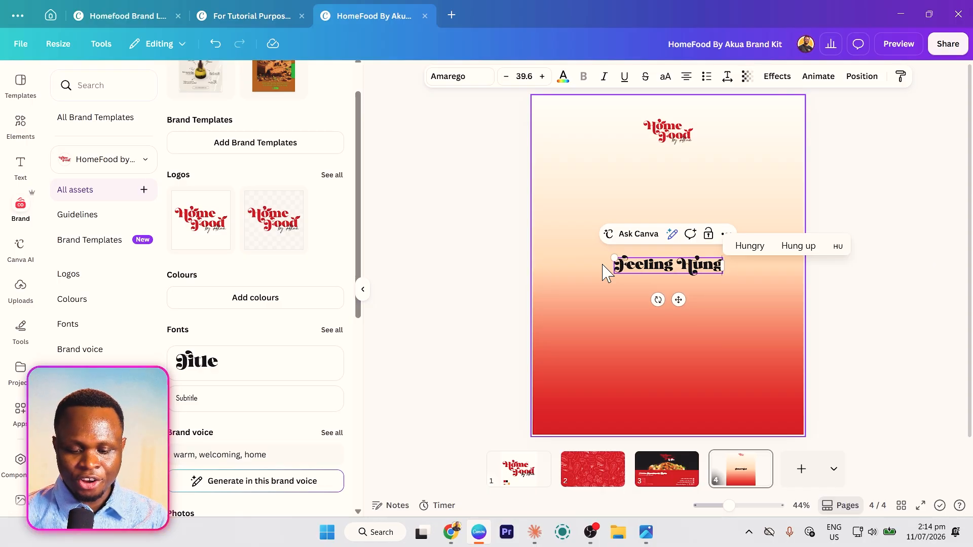
pyautogui.hotkey('ctrl', 'a')
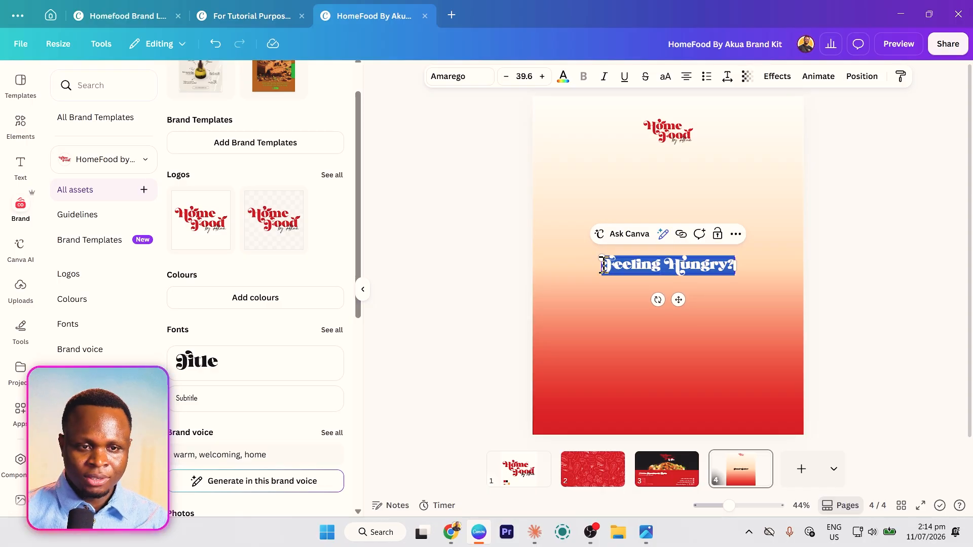
pyautogui.click(459, 76)
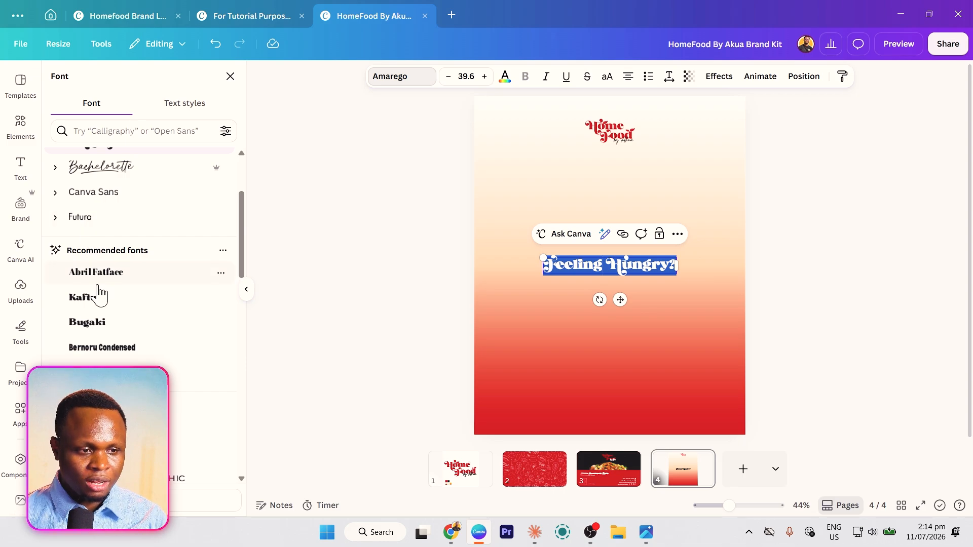
pyautogui.click(109, 133)
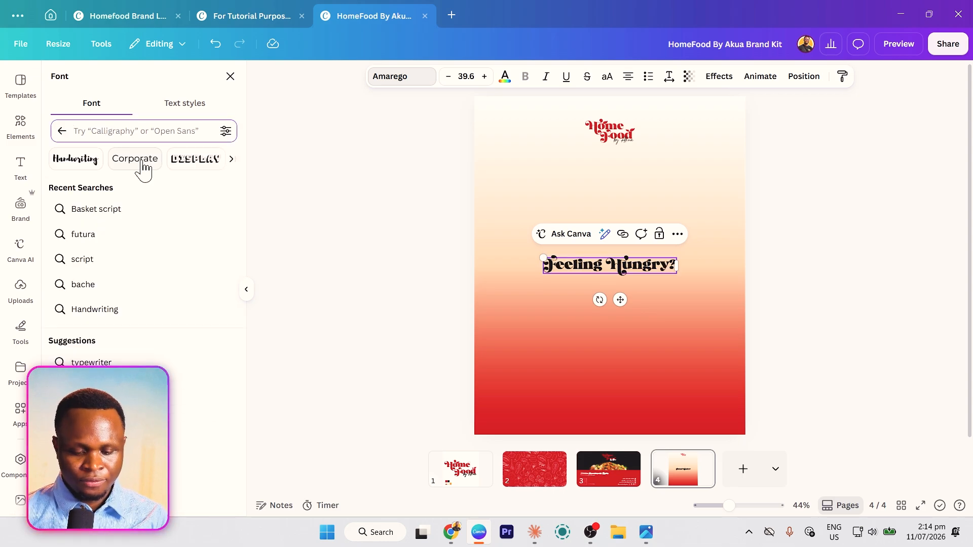
pyautogui.click(83, 234)
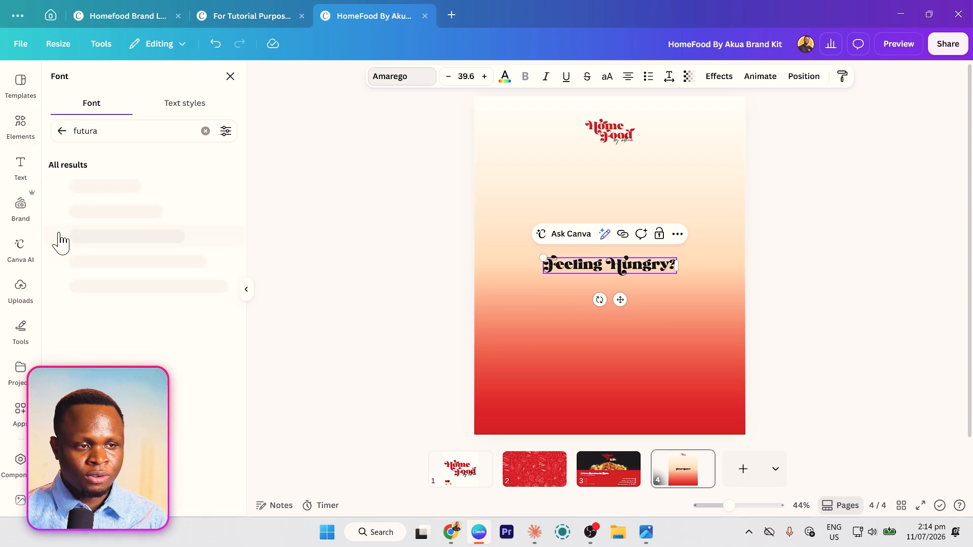
pyautogui.click(124, 186)
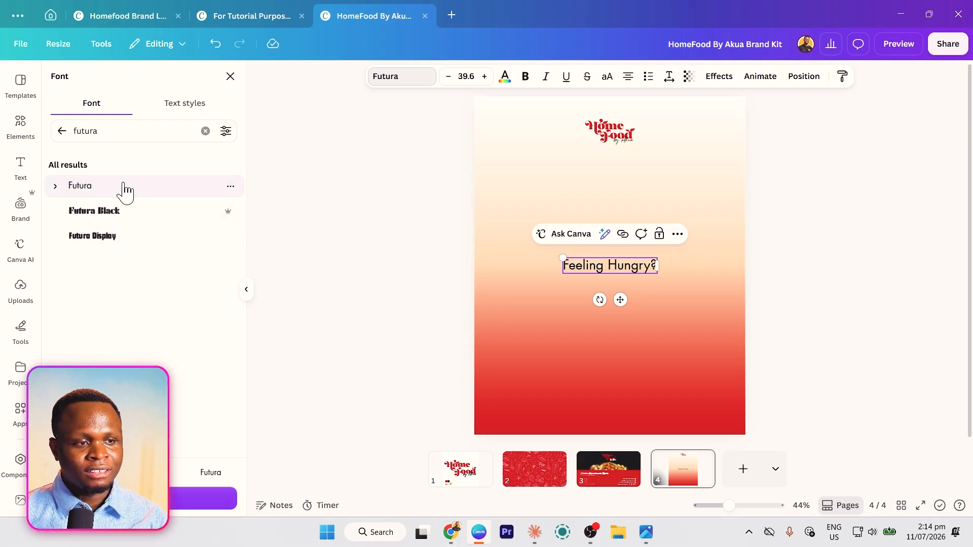
# - Make the headline bold and narrow its box so it wraps onto two lines
pyautogui.click(631, 270)
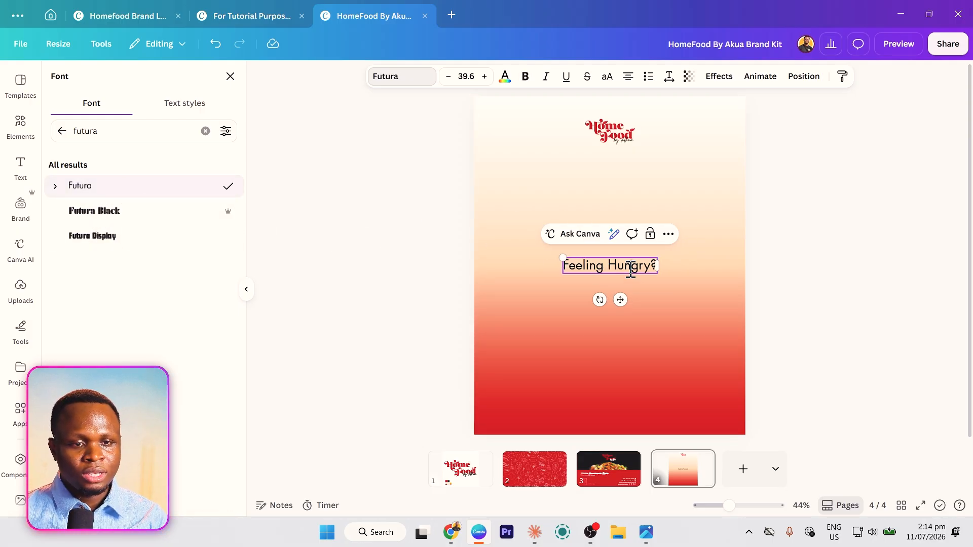
pyautogui.hotkey('ctrl', 'a')
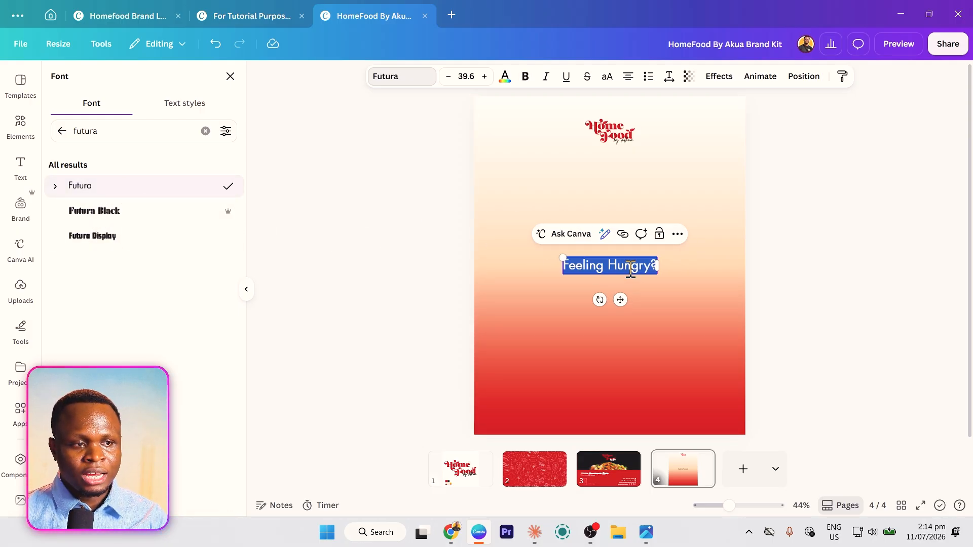
pyautogui.click(526, 76)
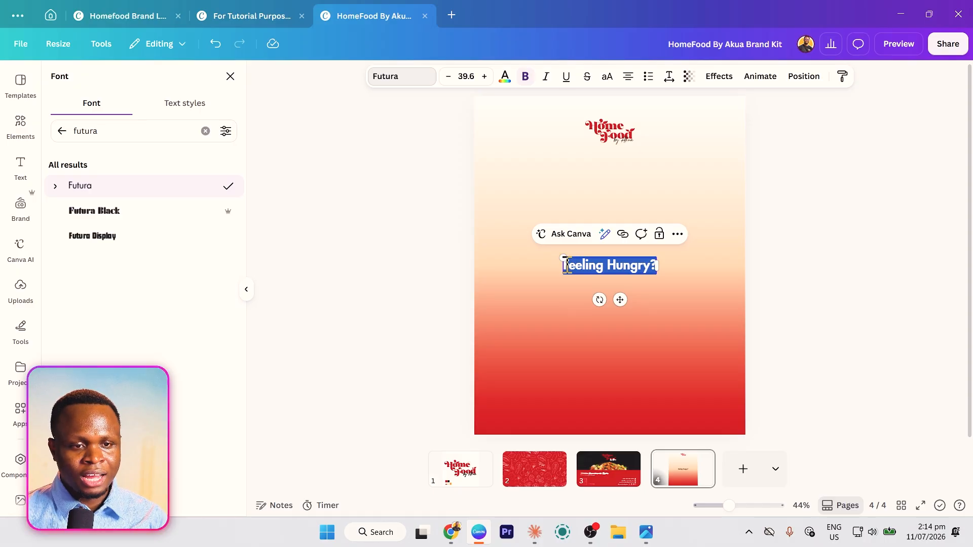
pyautogui.moveTo(565, 265); pyautogui.dragTo(550, 251)
pyautogui.click(569, 287)
pyautogui.click(640, 260)
# - Italicise the headline, tighten its line spacing to about 0.84, and move it under the logo
pyautogui.doubleClick(635, 261)
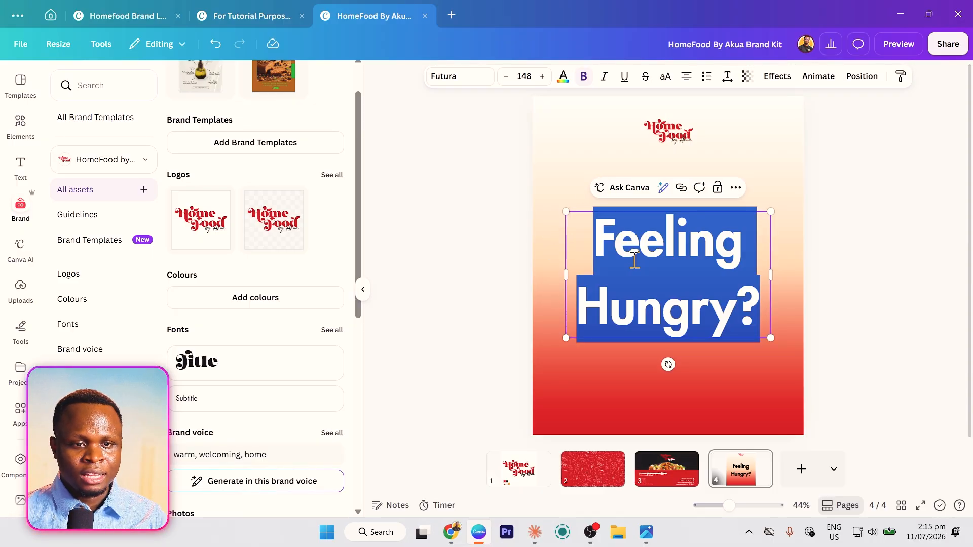
pyautogui.click(728, 76)
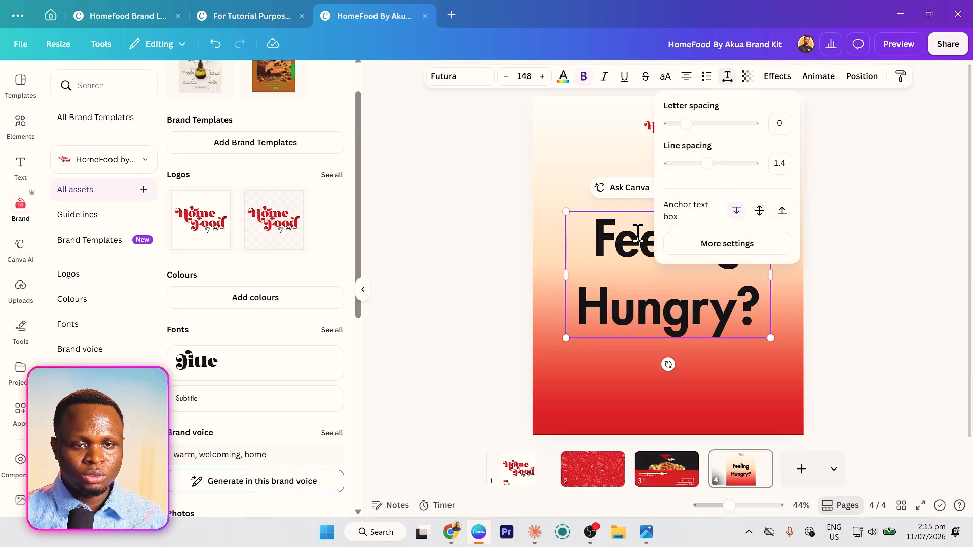
pyautogui.moveTo(707, 162); pyautogui.dragTo(688, 164)
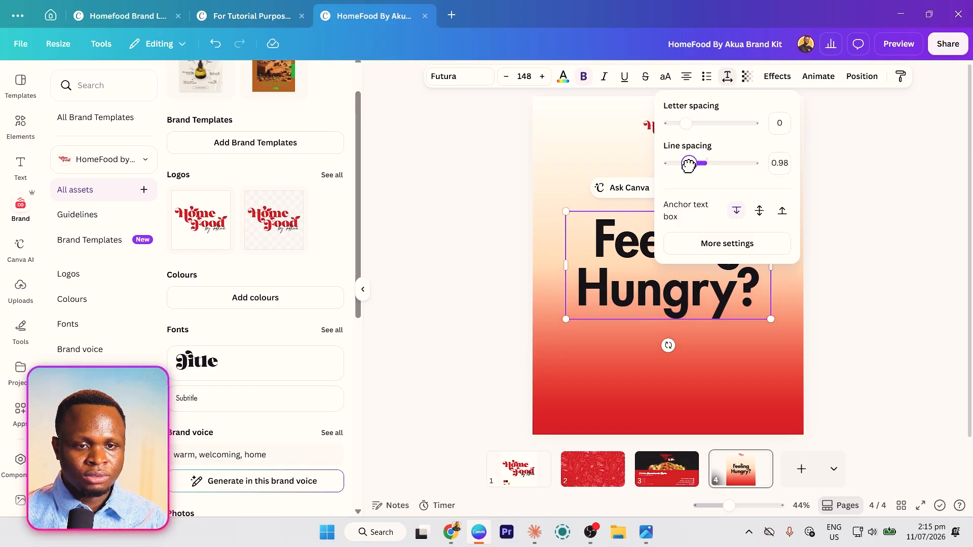
pyautogui.click(604, 77)
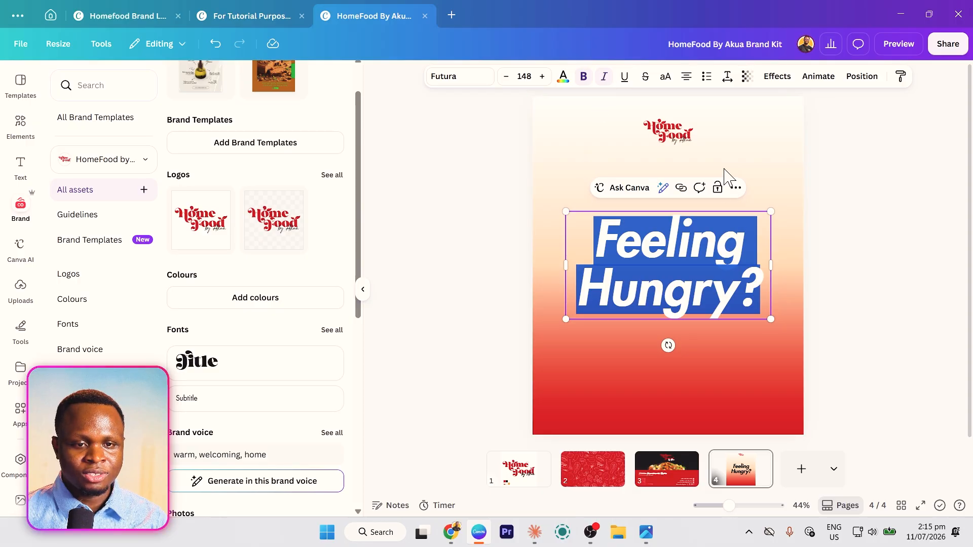
pyautogui.click(727, 77)
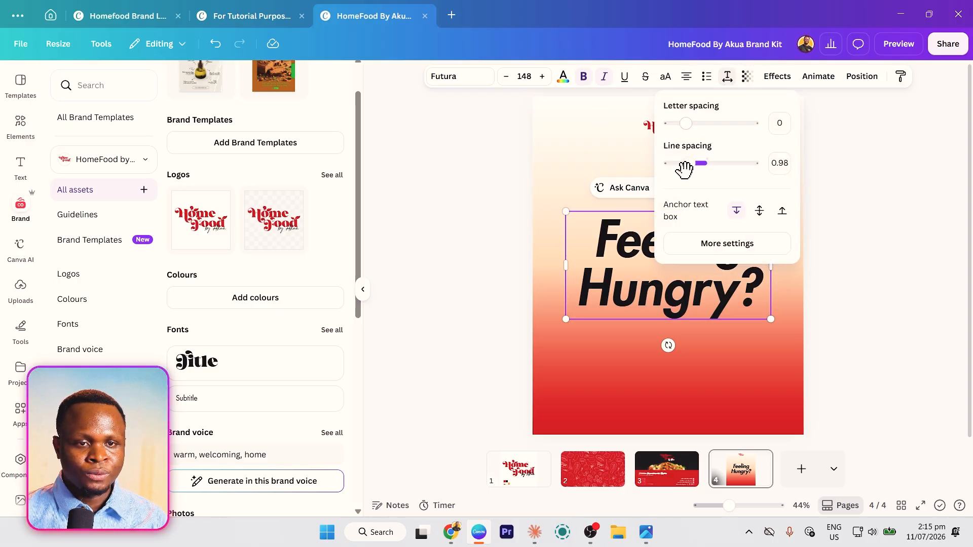
pyautogui.moveTo(691, 163); pyautogui.dragTo(683, 164)
pyautogui.click(601, 157)
pyautogui.click(604, 164)
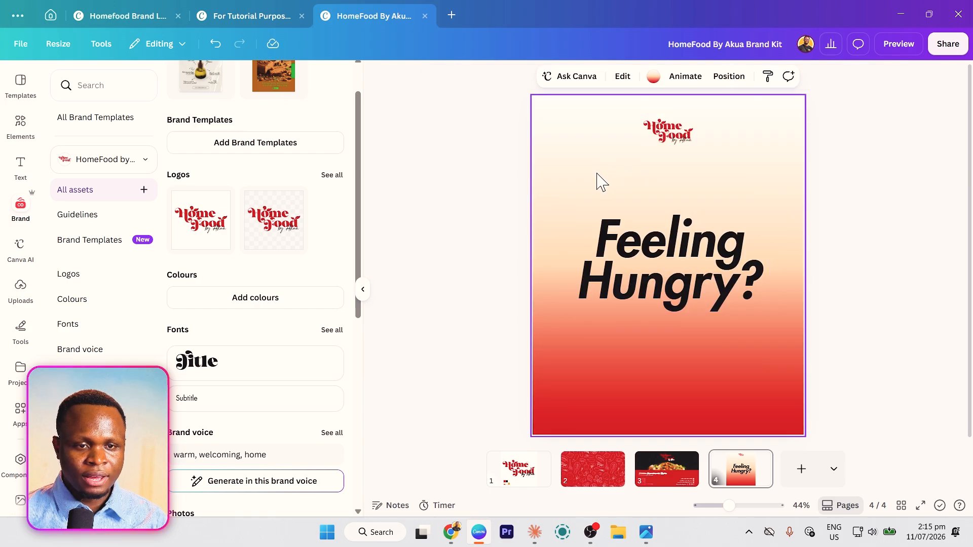
pyautogui.moveTo(628, 310); pyautogui.dragTo(560, 258)
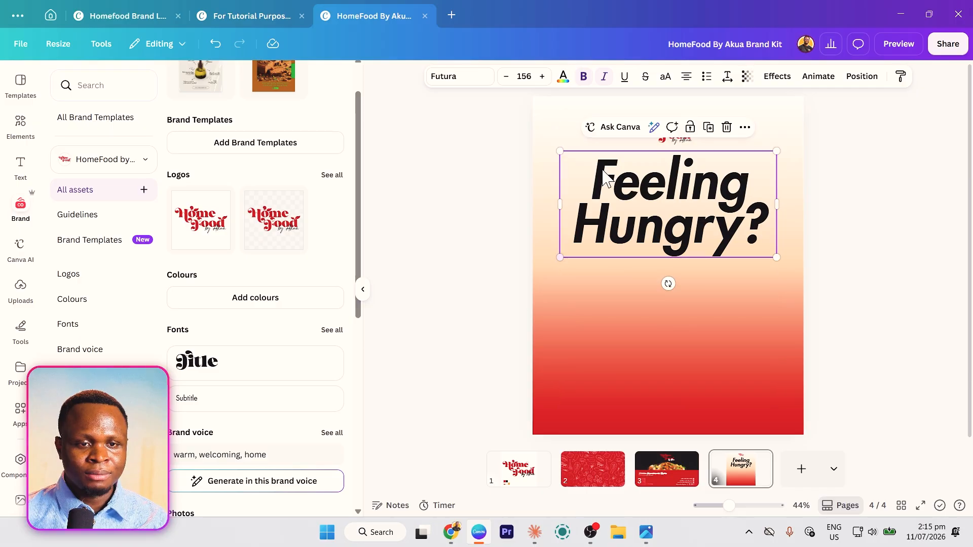
# - Colour the headline red and make a smaller, upright, non-bold, non-italic duplicate of it
pyautogui.click(562, 77)
pyautogui.click(112, 161)
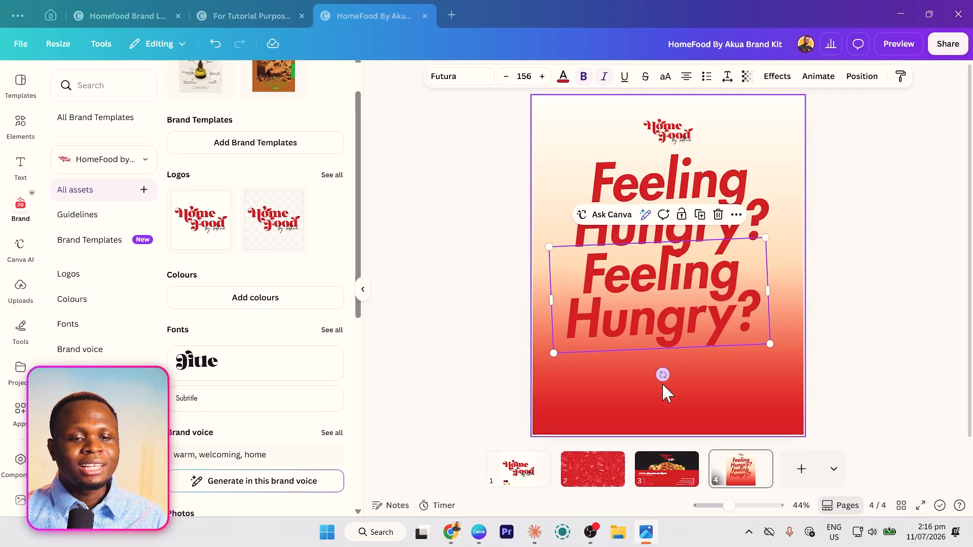
pyautogui.moveTo(663, 375); pyautogui.dragTo(660, 373)
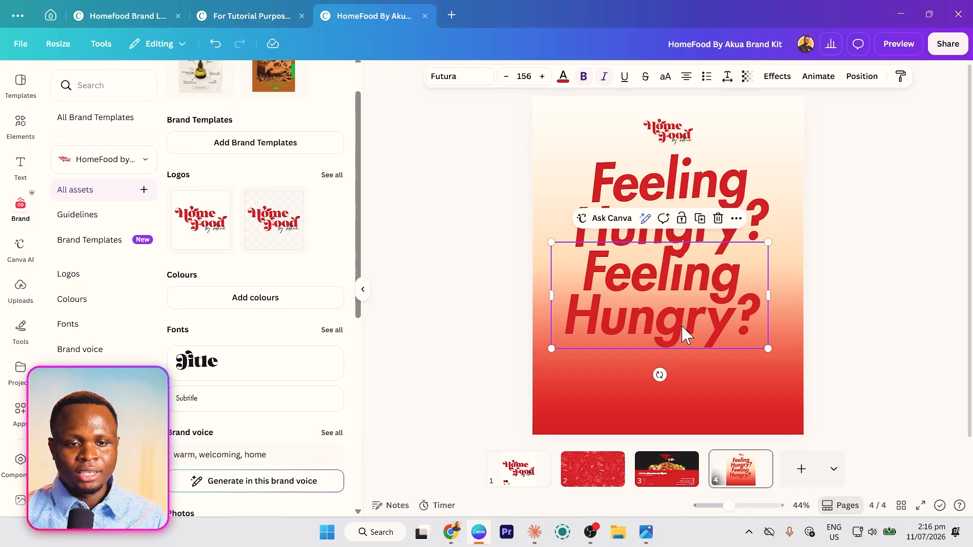
pyautogui.click(604, 76)
pyautogui.click(587, 78)
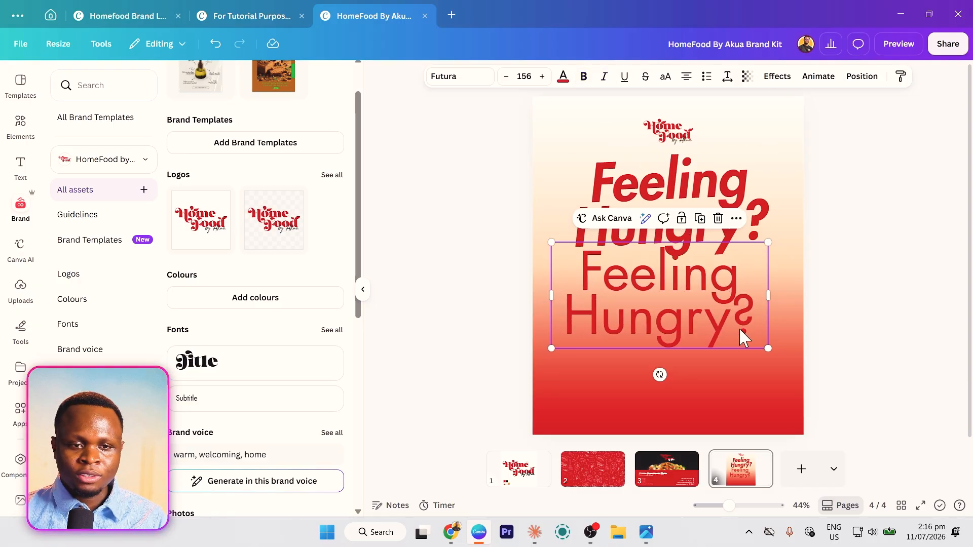
pyautogui.moveTo(766, 239); pyautogui.dragTo(748, 296)
# - Retype the copy as 'We've got what you're craving!' on one line beneath the headline
pyautogui.doubleClick(736, 292)
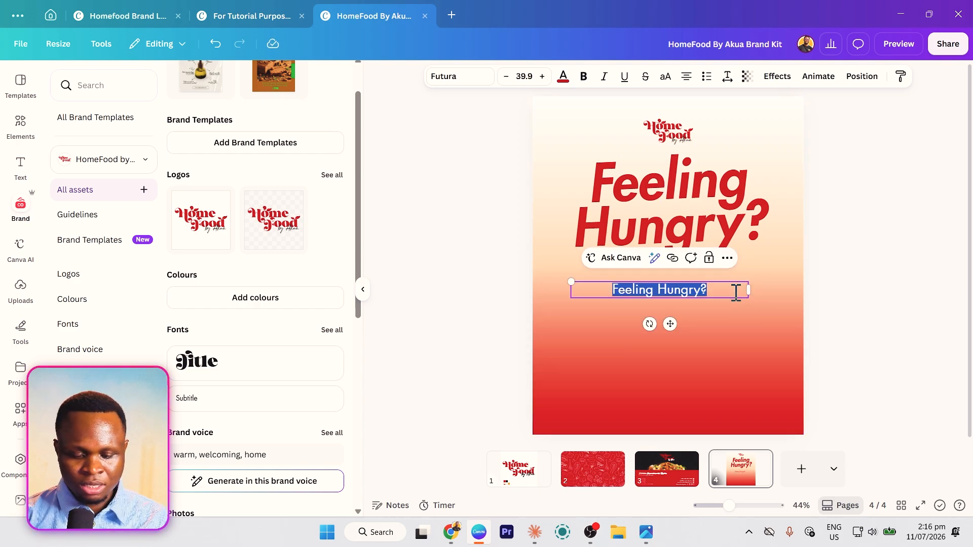
pyautogui.write("We've got what")
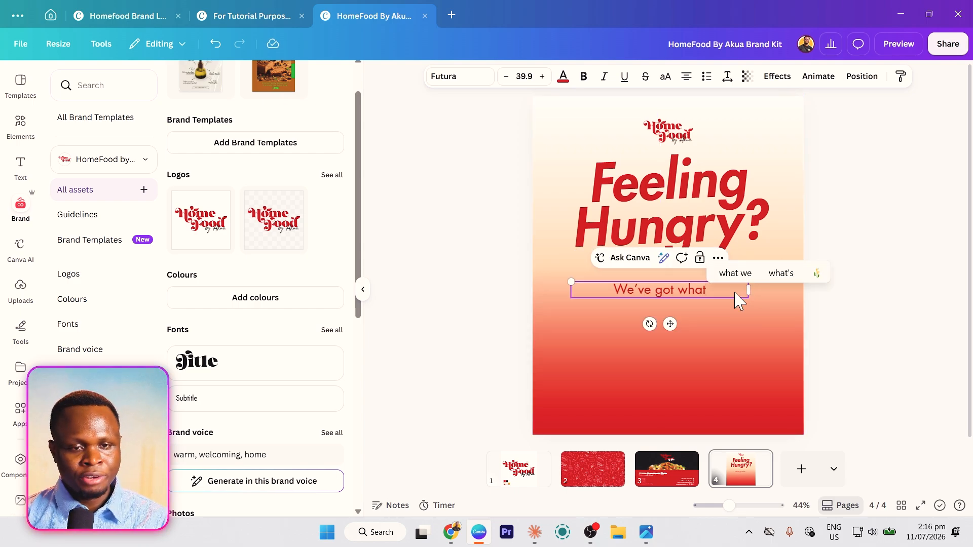
pyautogui.write(" you're craving!")
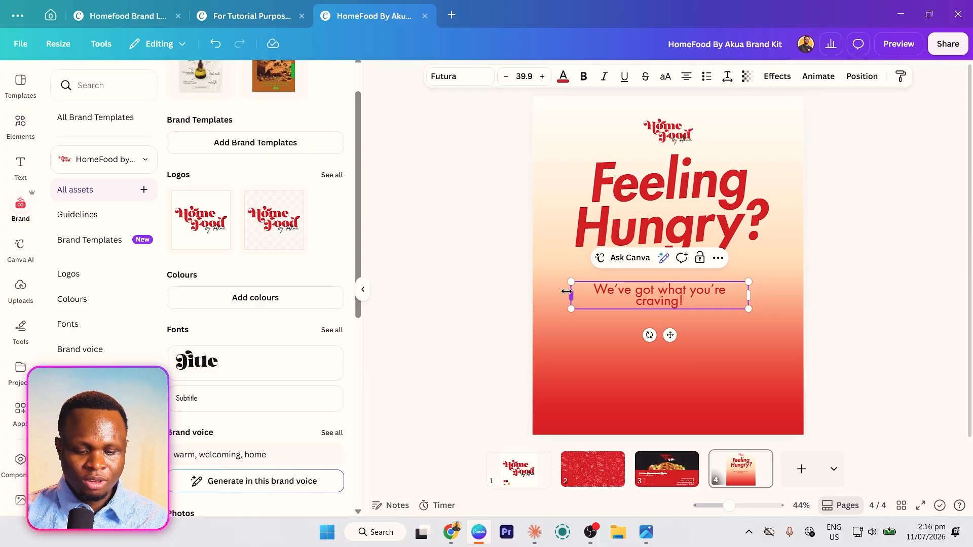
pyautogui.moveTo(567, 292)
pyautogui.mouseDown()
pyautogui.moveTo(545, 304)
pyautogui.moveTo(583, 298)
pyautogui.mouseUp()
pyautogui.moveTo(661, 323); pyautogui.dragTo(675, 300)
pyautogui.click(695, 370)
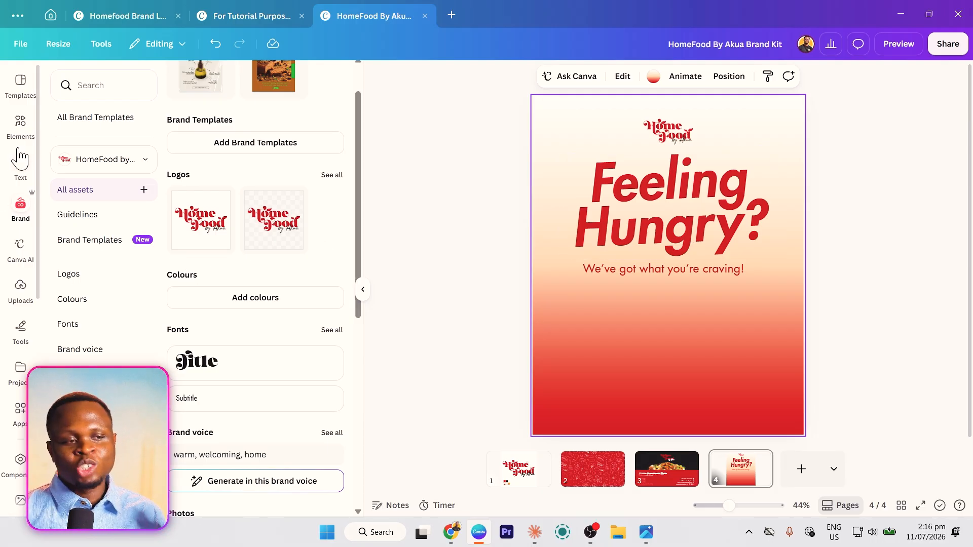
pyautogui.click(22, 127)
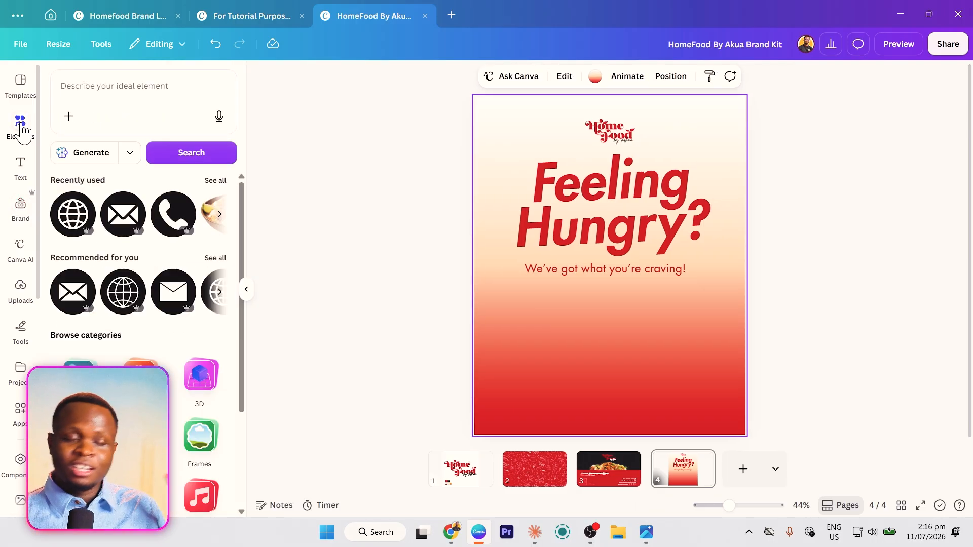
# - Add the jollof rice and chicken bowl photo, shrink it to about 690 × 463, and centre it under the tagline
pyautogui.click(213, 182)
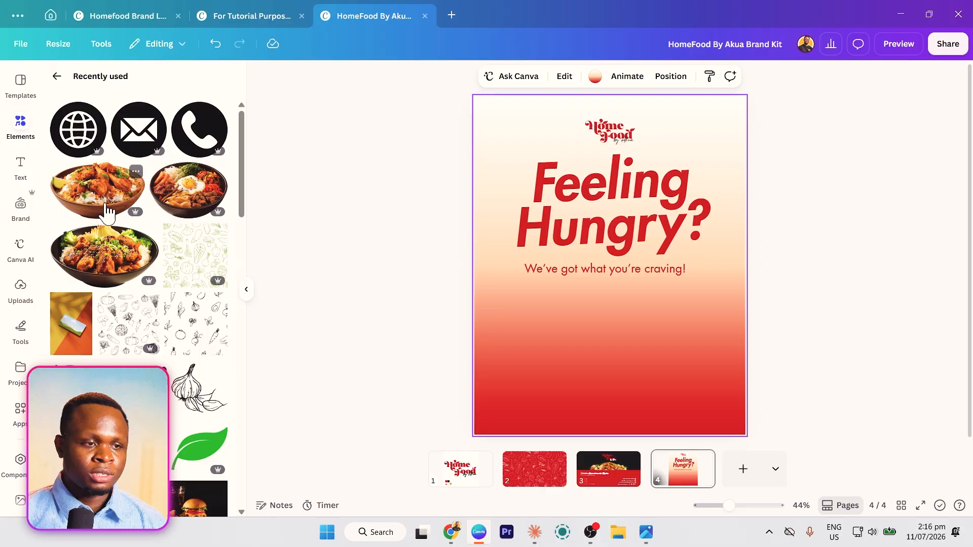
pyautogui.scroll(-8, 114, 208)
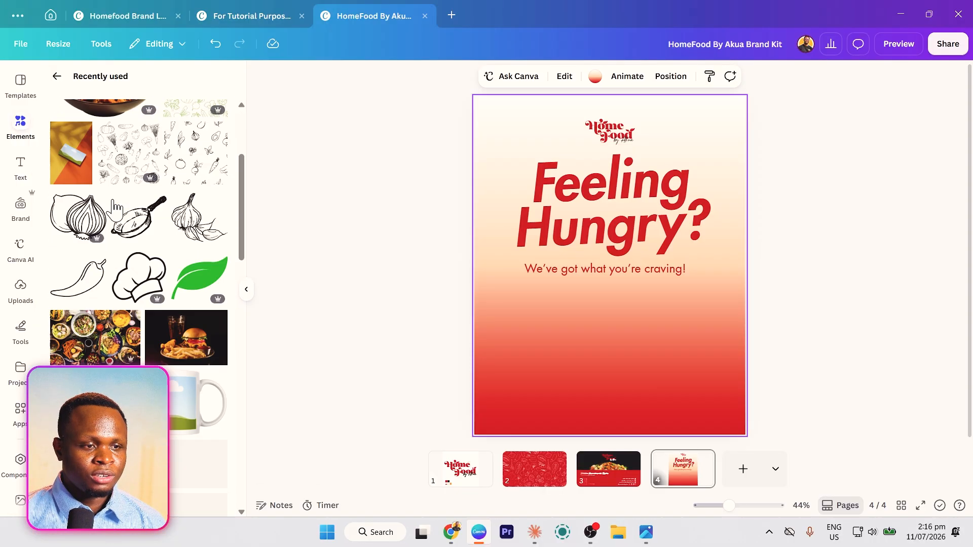
pyautogui.scroll(-5, 160, 239)
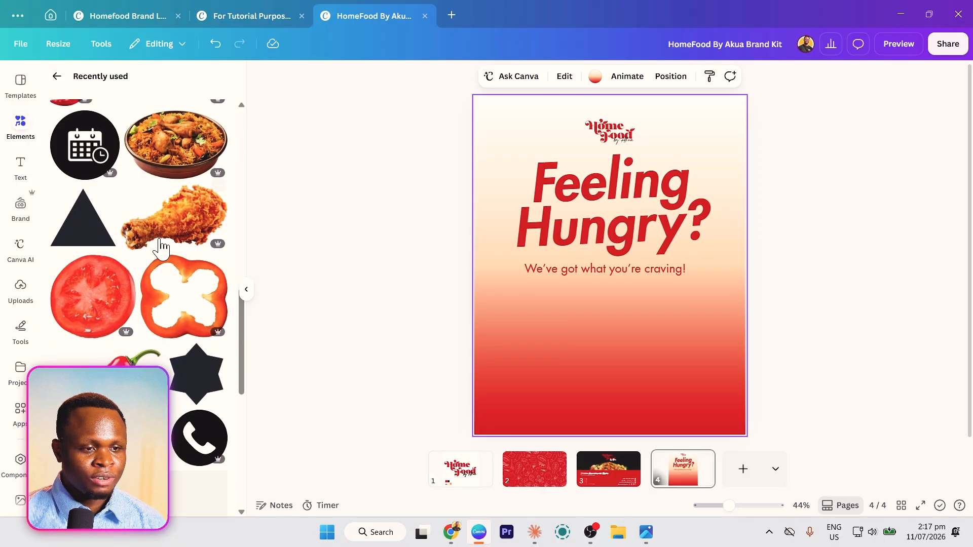
pyautogui.click(173, 131)
pyautogui.moveTo(605, 339); pyautogui.dragTo(606, 364)
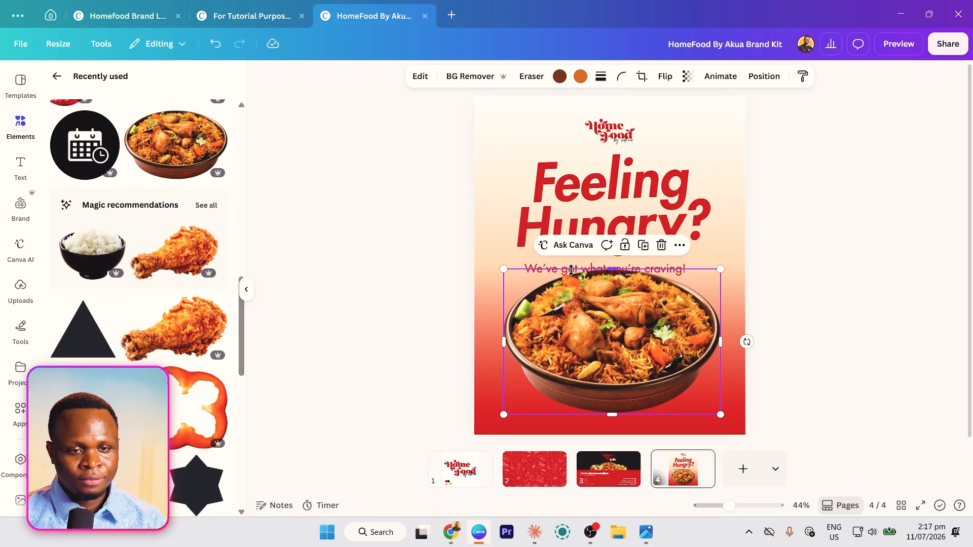
pyautogui.moveTo(568, 324); pyautogui.dragTo(562, 370)
pyautogui.click(555, 276)
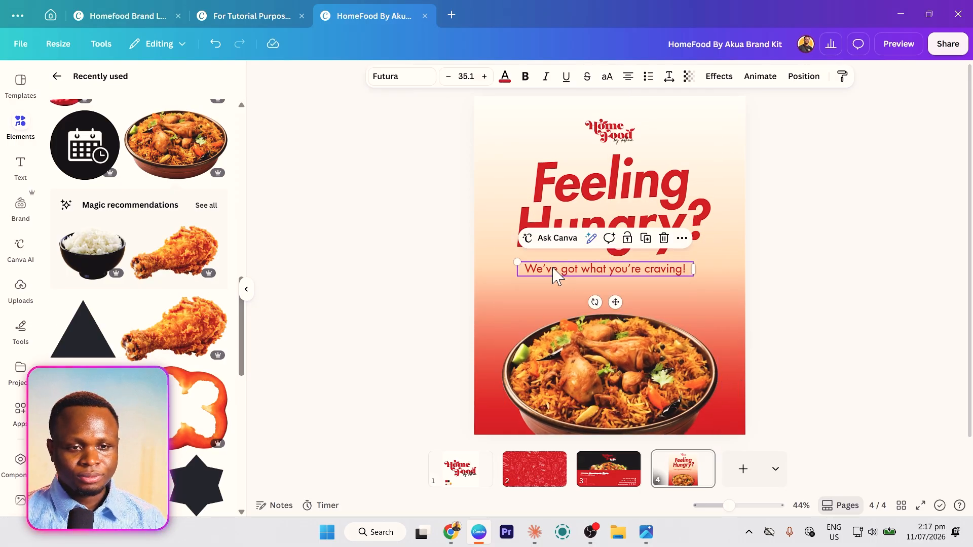
pyautogui.click(552, 322)
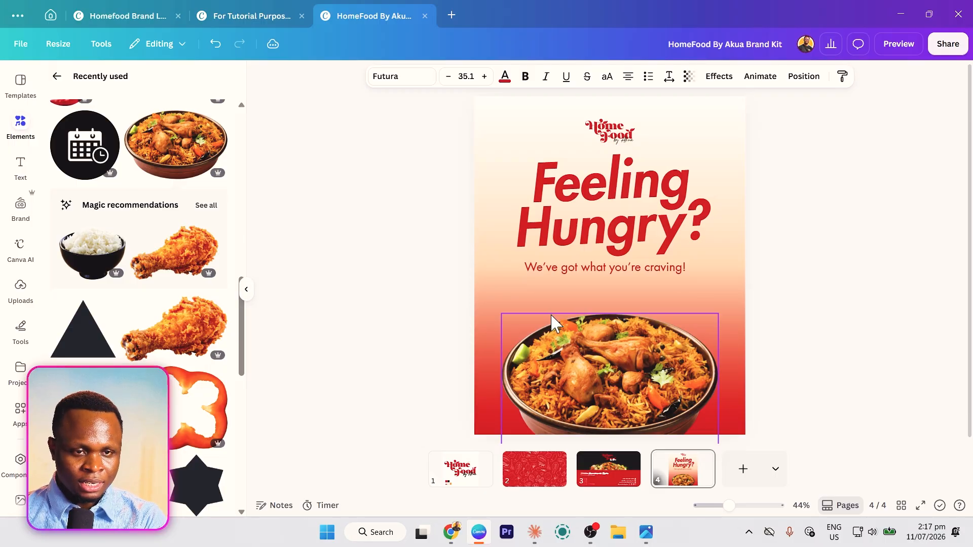
pyautogui.moveTo(582, 329); pyautogui.dragTo(588, 284)
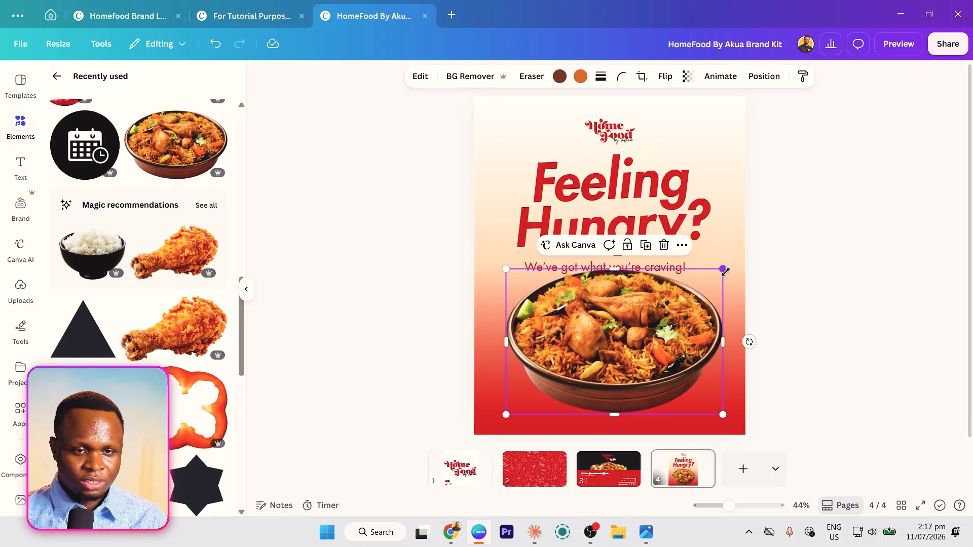
pyautogui.moveTo(725, 270); pyautogui.dragTo(700, 284)
pyautogui.moveTo(633, 352); pyautogui.dragTo(636, 355)
pyautogui.scroll(5, 118, 216)
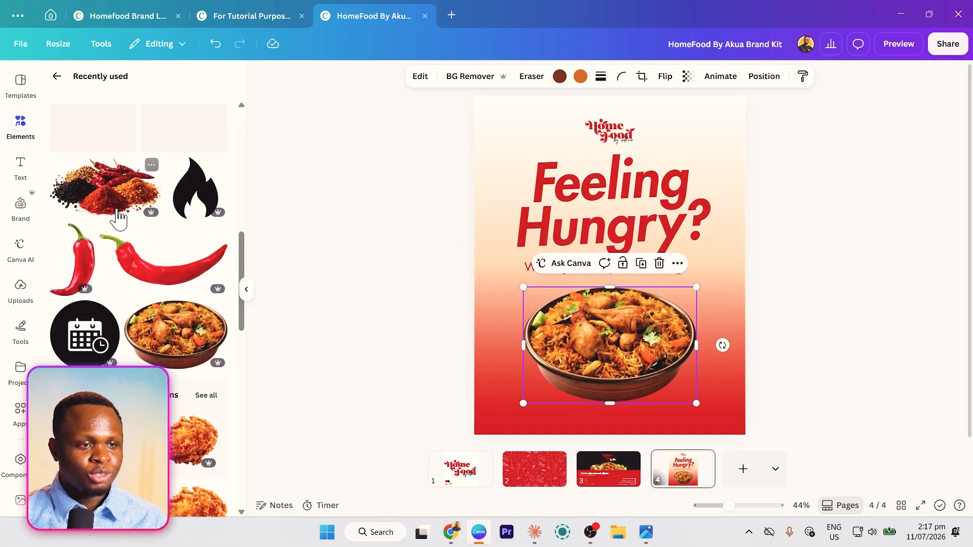
pyautogui.scroll(10, 120, 210)
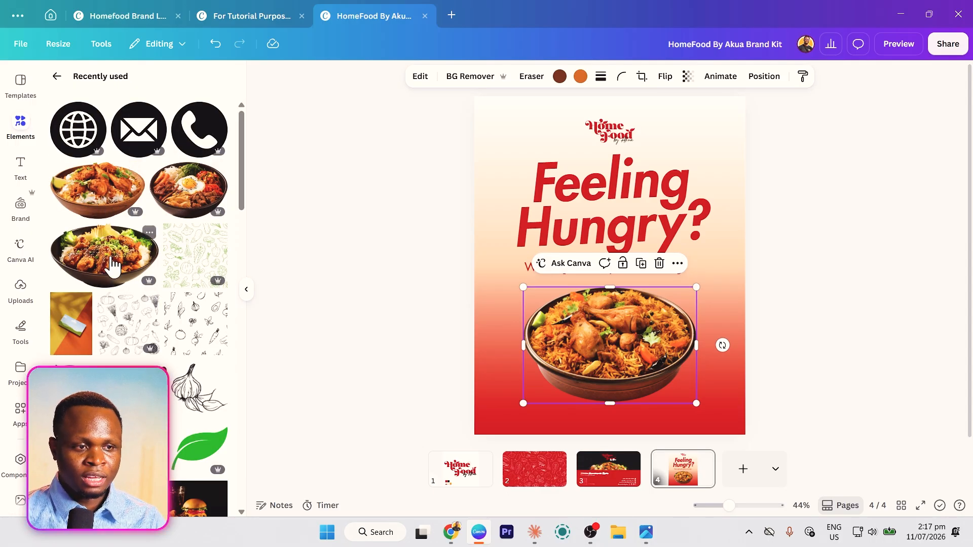
# - Add a chicken bowl photo tilted about -18°, shrunk and overlapping the rice bowl
pyautogui.click(110, 238)
pyautogui.moveTo(627, 319); pyautogui.dragTo(577, 368)
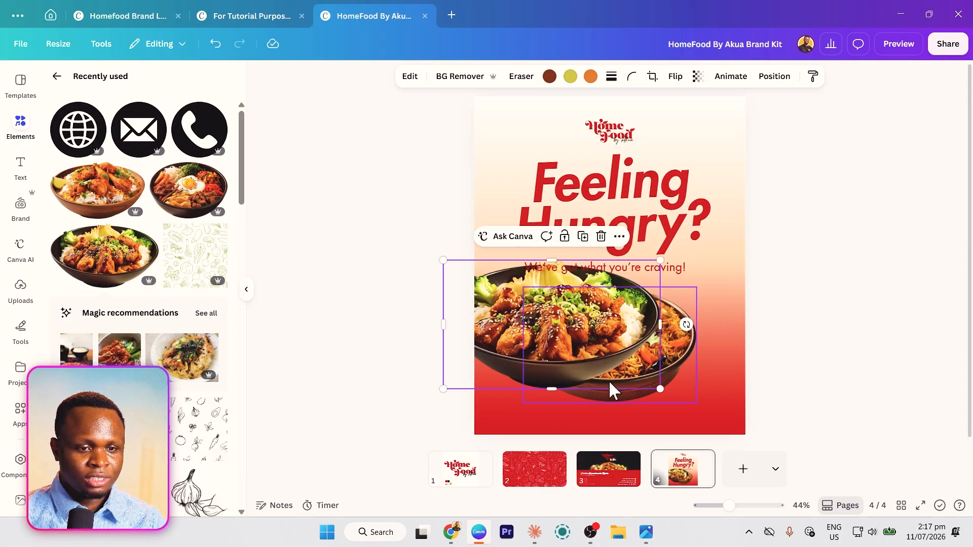
pyautogui.moveTo(686, 325); pyautogui.dragTo(697, 275)
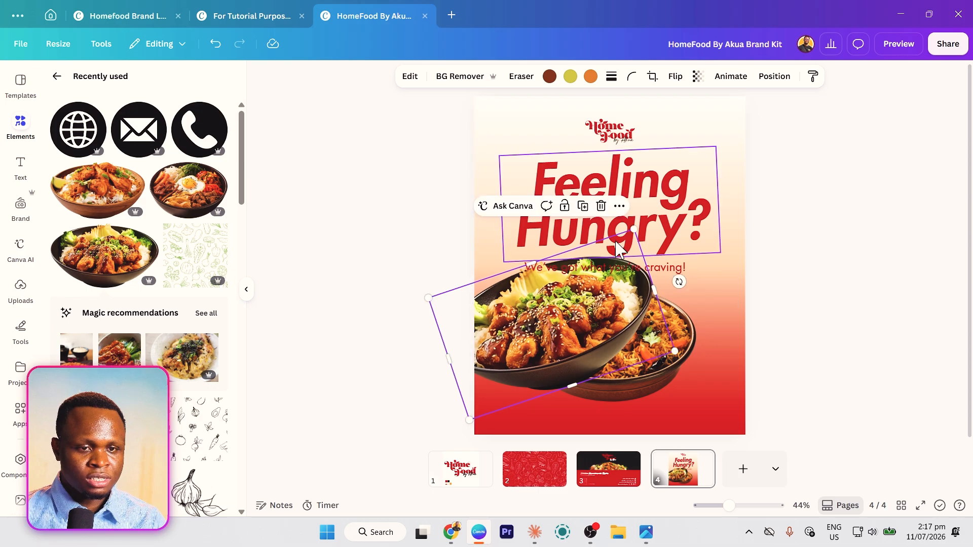
pyautogui.moveTo(634, 229); pyautogui.dragTo(621, 270)
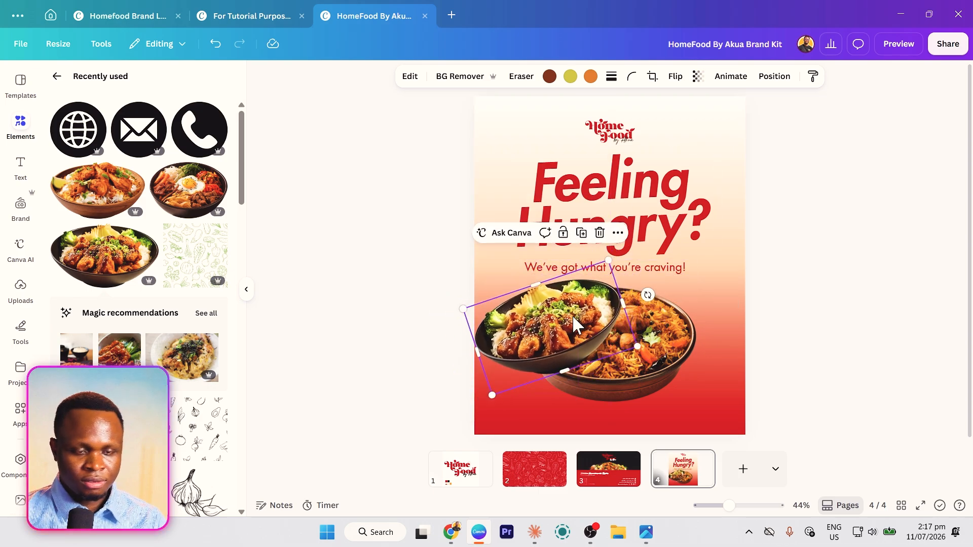
pyautogui.click(573, 315)
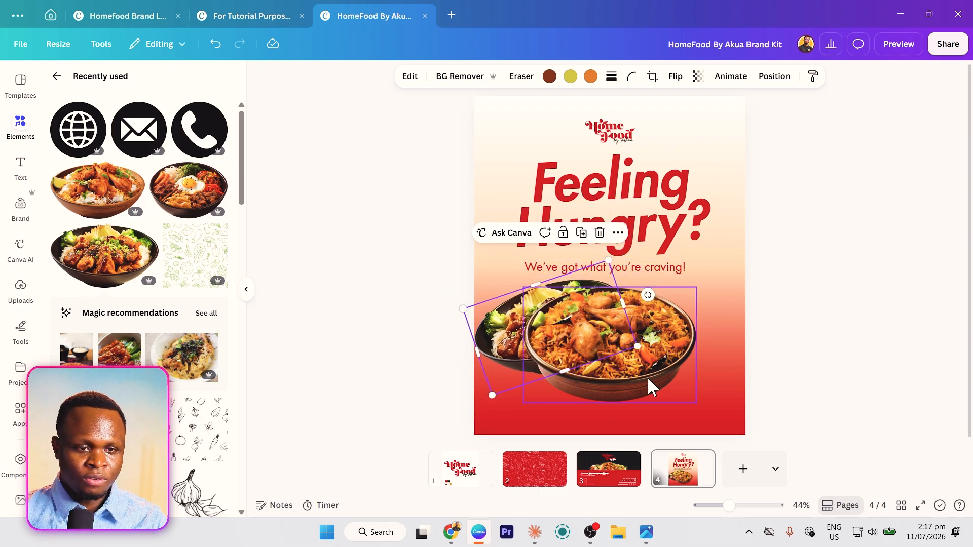
pyautogui.moveTo(649, 376)
pyautogui.mouseDown()
pyautogui.moveTo(672, 376)
pyautogui.moveTo(658, 352)
pyautogui.moveTo(658, 363)
pyautogui.moveTo(648, 361)
pyautogui.mouseUp()
pyautogui.click(485, 340)
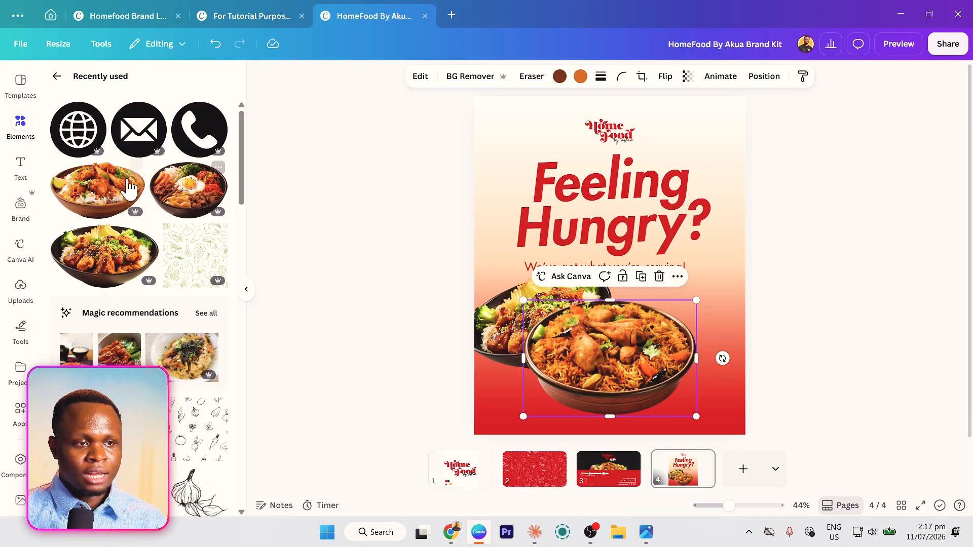
# - Add another bowl rotated about 20° on the right, then shrink all three bowls as a set
pyautogui.click(109, 188)
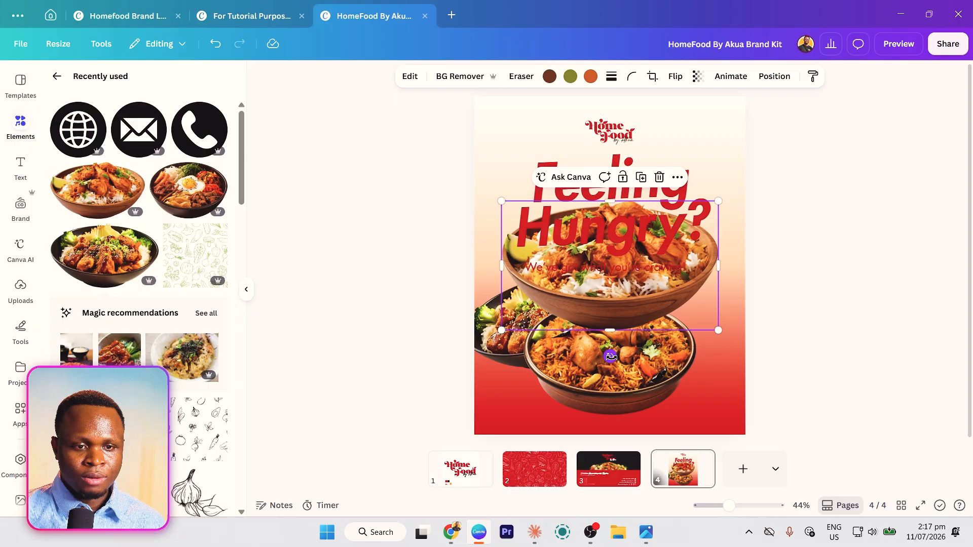
pyautogui.moveTo(611, 356); pyautogui.dragTo(578, 352)
pyautogui.moveTo(657, 310); pyautogui.dragTo(744, 382)
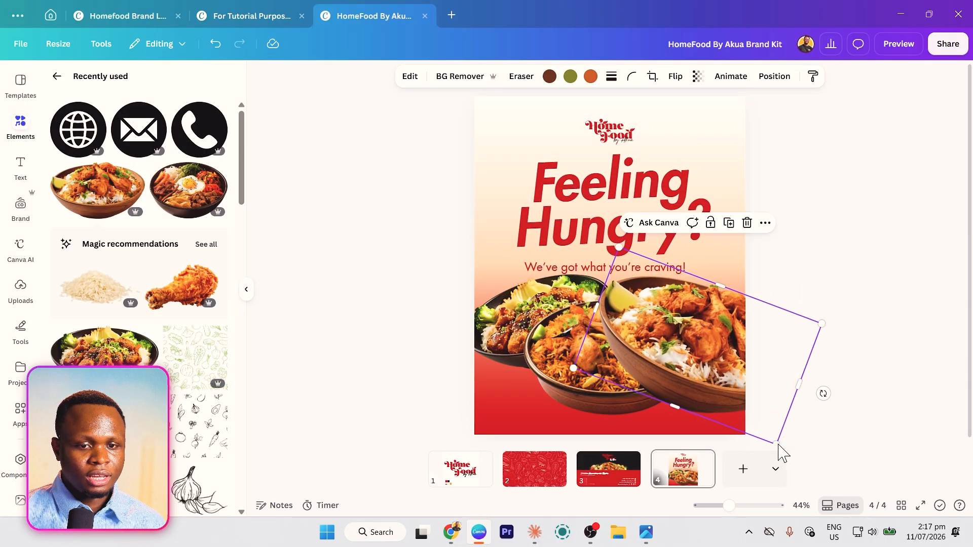
pyautogui.moveTo(775, 440); pyautogui.dragTo(716, 358)
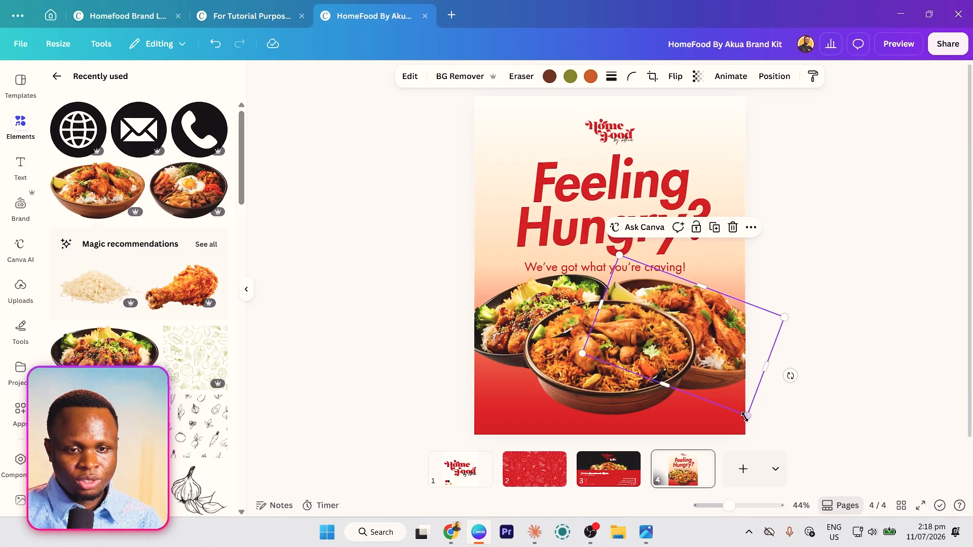
pyautogui.moveTo(745, 416); pyautogui.dragTo(731, 397)
pyautogui.moveTo(404, 316); pyautogui.dragTo(791, 405)
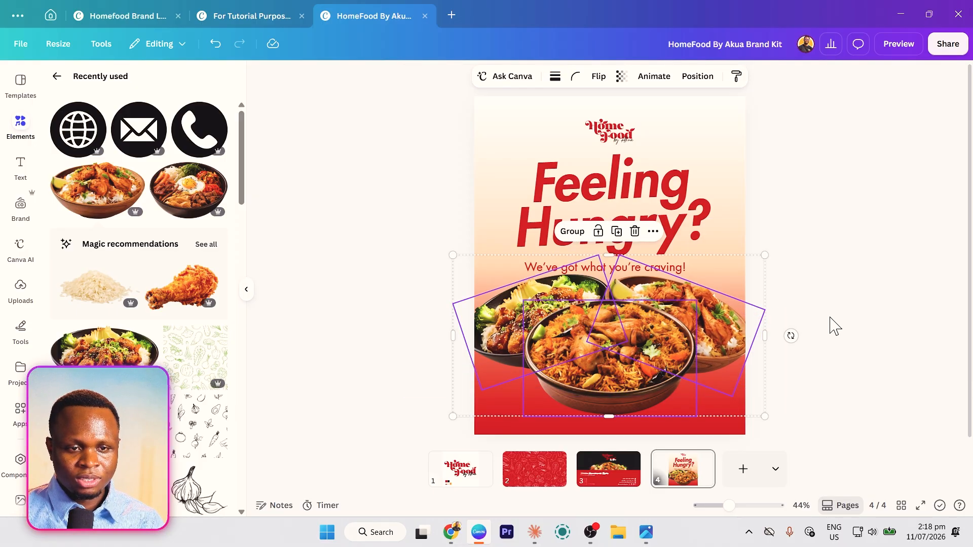
pyautogui.moveTo(764, 255); pyautogui.dragTo(740, 267)
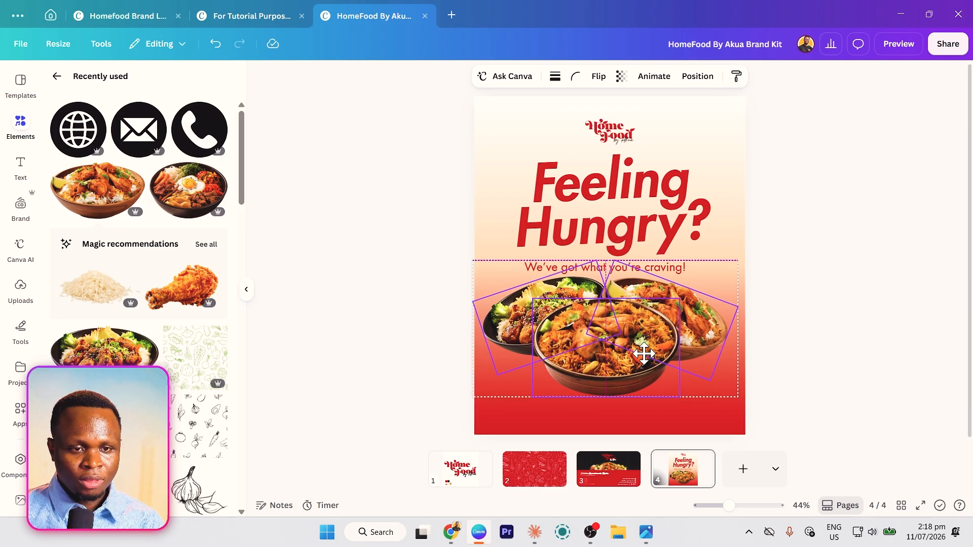
# - Shrink the headline and tagline together slightly, nudging the tagline up beneath the headline
pyautogui.click(608, 269)
pyautogui.moveTo(608, 269); pyautogui.dragTo(608, 268)
pyautogui.keyDown('shift'); pyautogui.click(577, 197); pyautogui.keyUp('shift')
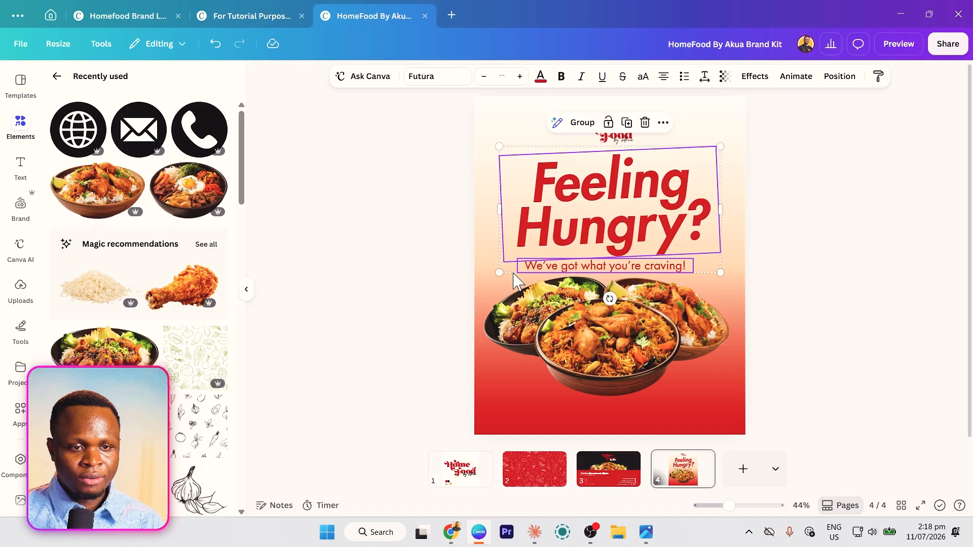
pyautogui.moveTo(498, 271); pyautogui.dragTo(505, 269)
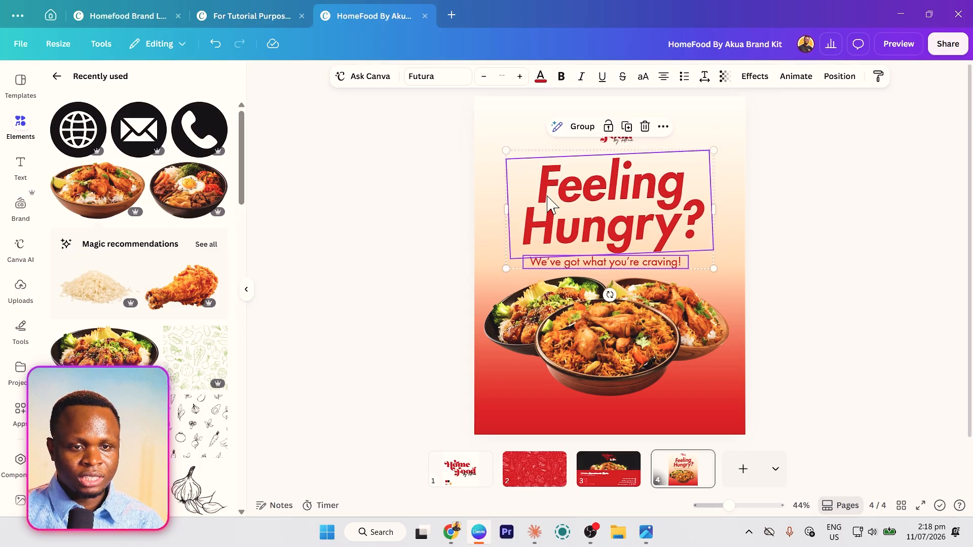
pyautogui.moveTo(425, 333); pyautogui.dragTo(766, 364)
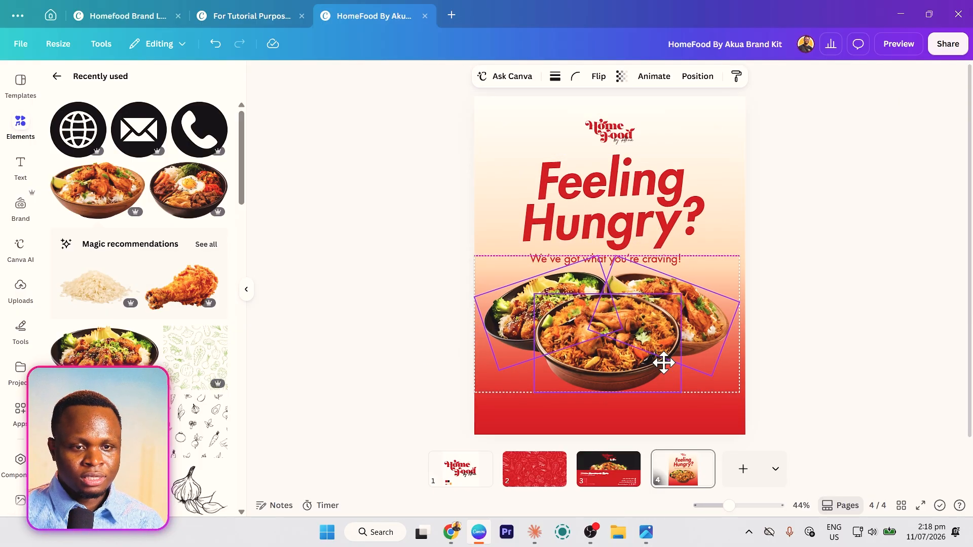
pyautogui.click(324, 306)
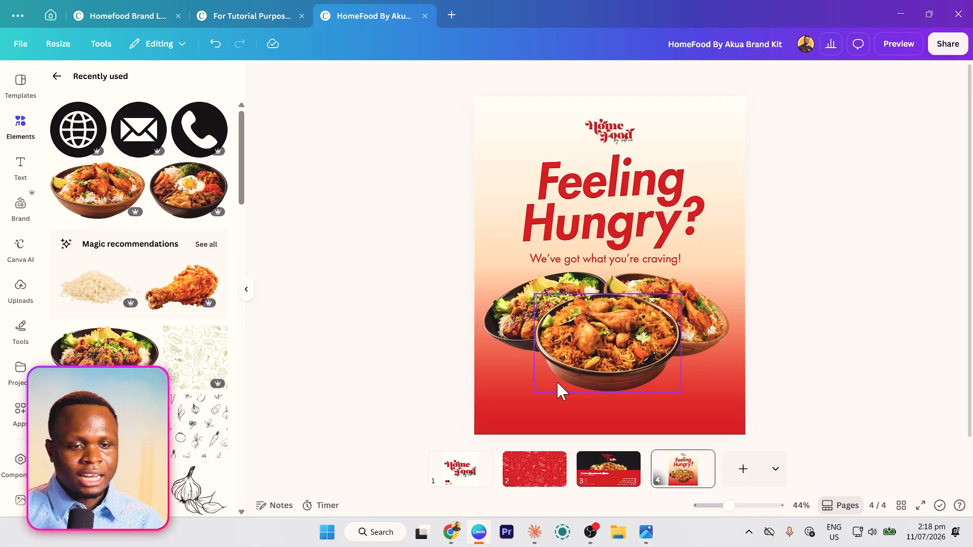
pyautogui.click(559, 410)
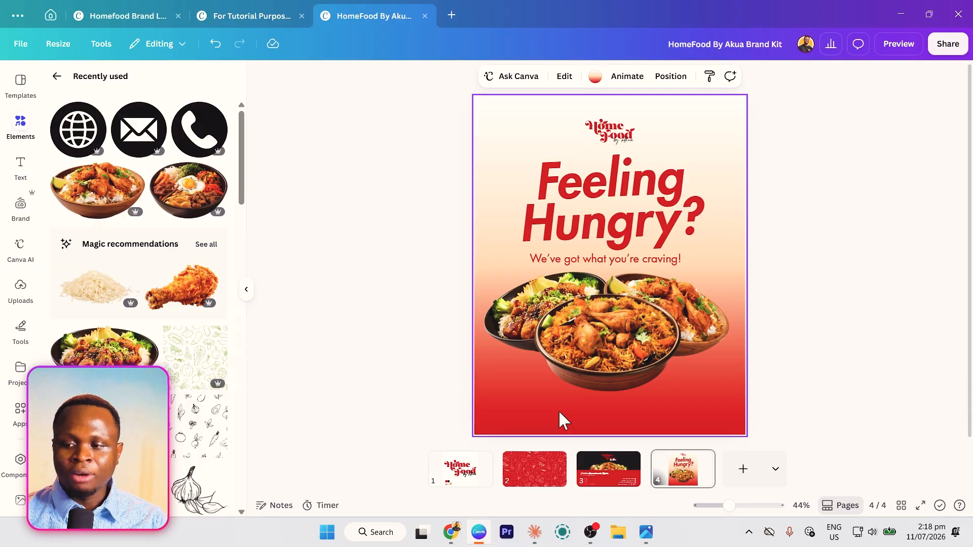
# - Add a black rectangle and stretch it into a wide bar below the bowls
pyautogui.press('r')
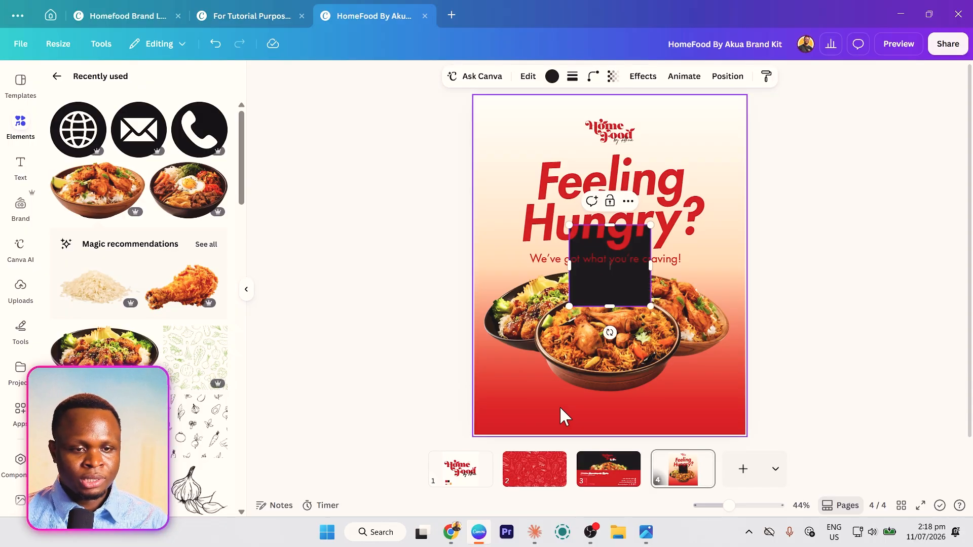
pyautogui.moveTo(612, 320); pyautogui.dragTo(606, 418)
pyautogui.moveTo(603, 344); pyautogui.dragTo(603, 375)
pyautogui.moveTo(563, 407); pyautogui.dragTo(499, 408)
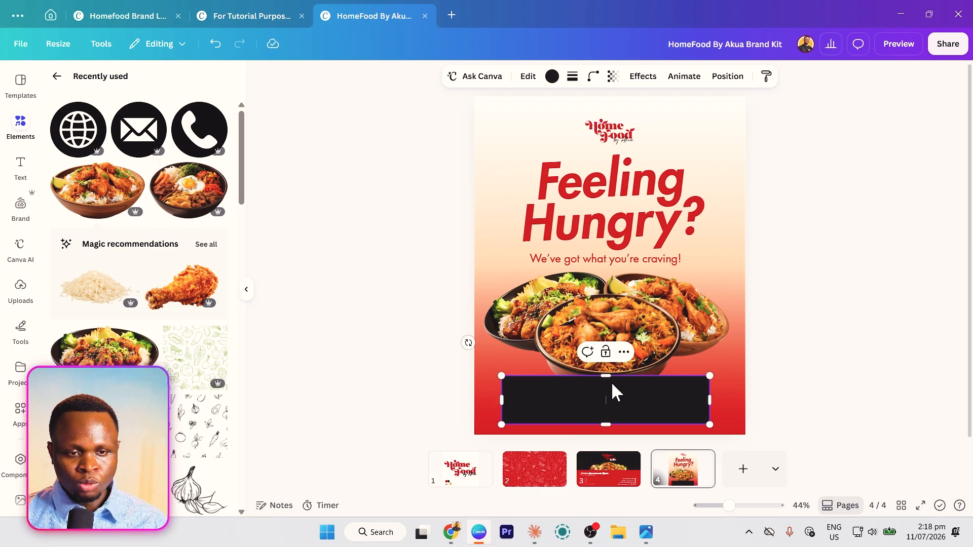
# - Move the black bar behind the bowl images in the layer order and trim its height slightly
pyautogui.rightClick(530, 406)
pyautogui.moveTo(651, 327)
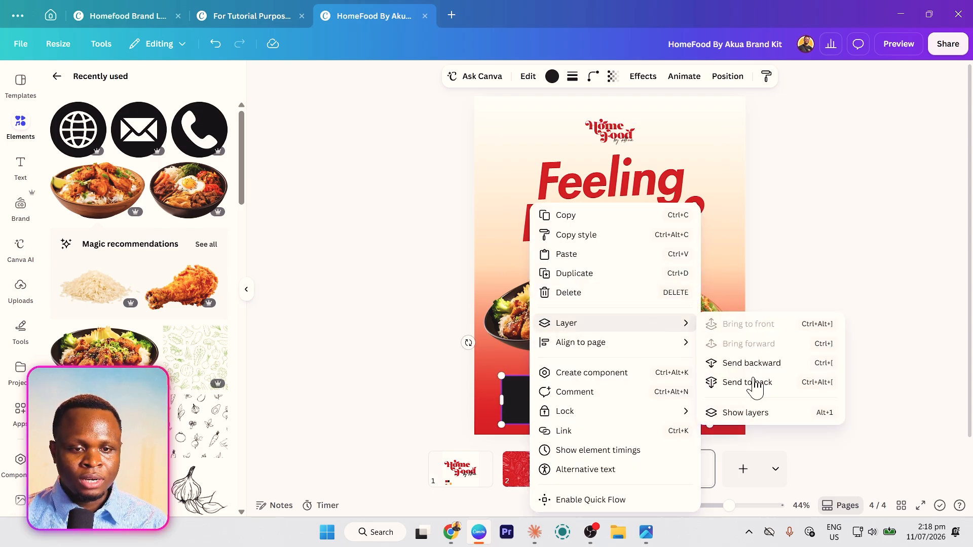
pyautogui.click(741, 413)
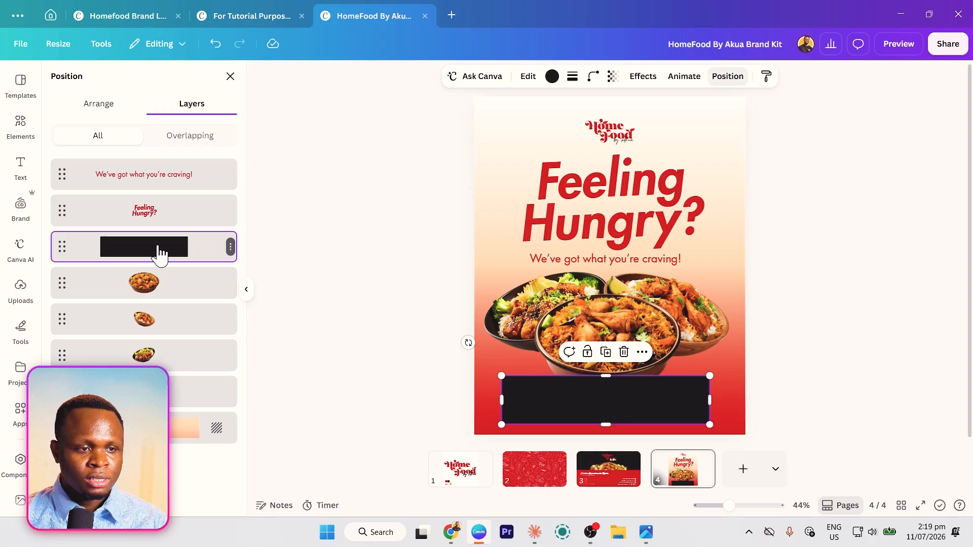
pyautogui.moveTo(159, 252); pyautogui.dragTo(150, 373)
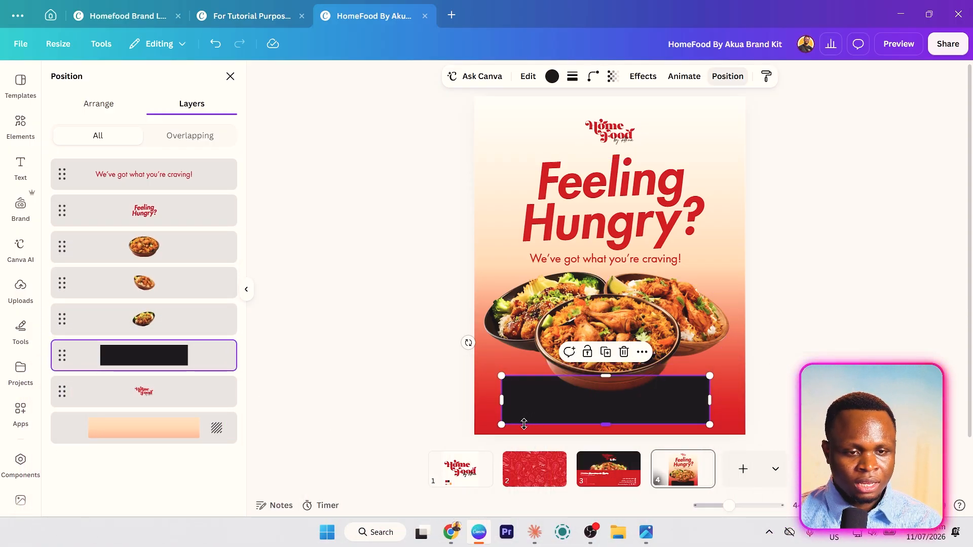
pyautogui.moveTo(524, 423); pyautogui.dragTo(524, 422)
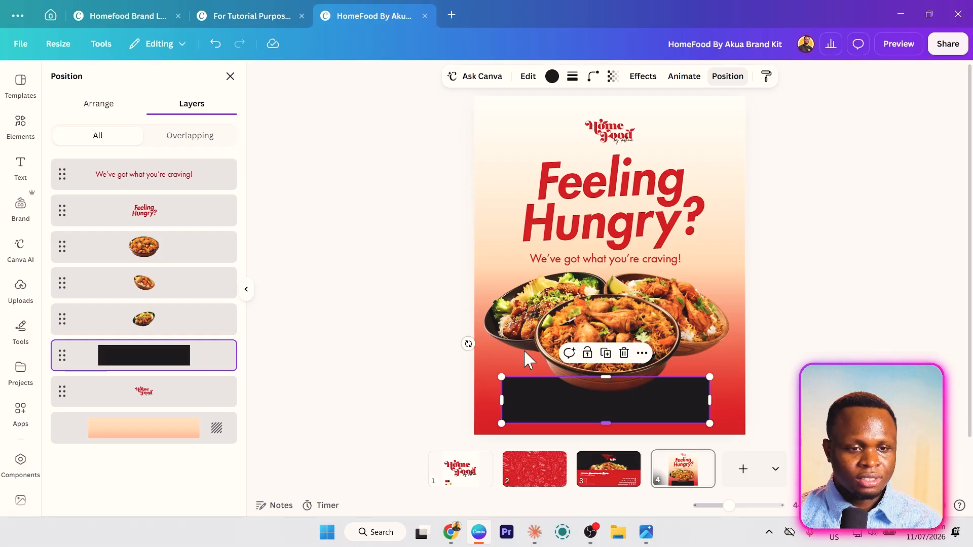
# - Round the black bar's corners to a radius of 20
pyautogui.click(593, 79)
pyautogui.click(98, 104)
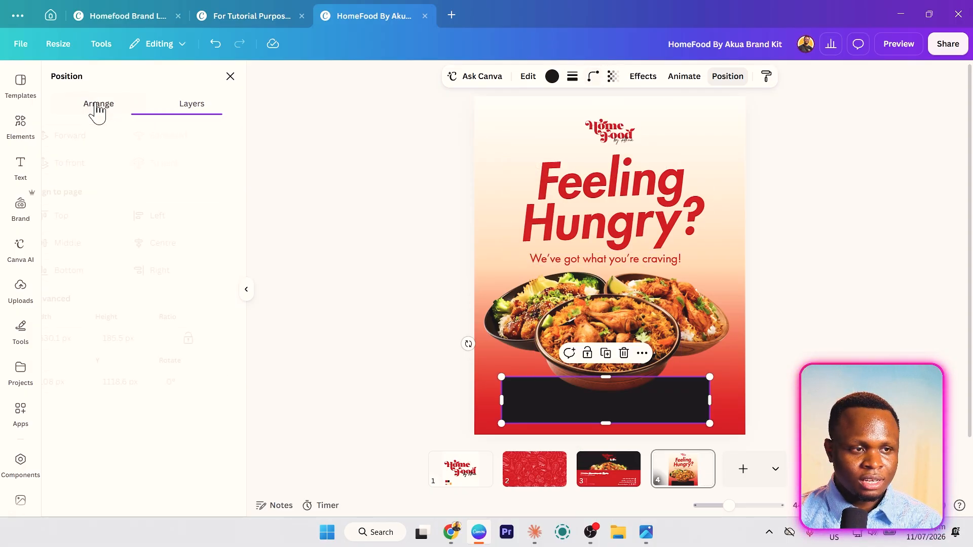
pyautogui.click(593, 76)
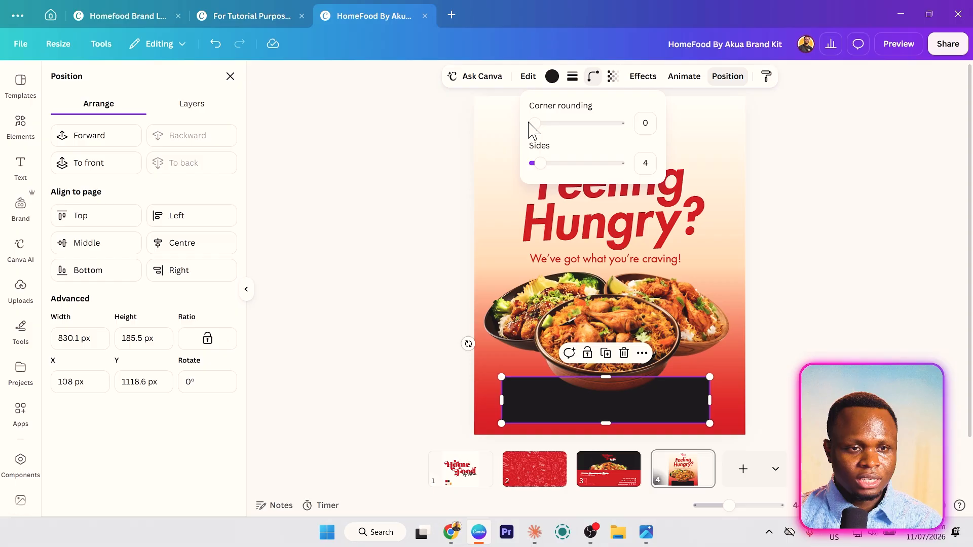
pyautogui.moveTo(533, 123); pyautogui.dragTo(542, 123)
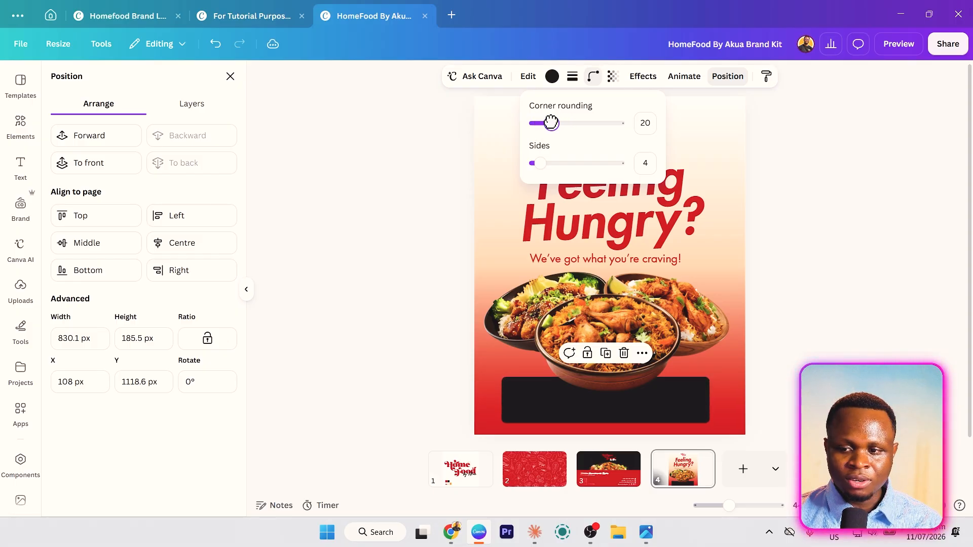
pyautogui.moveTo(551, 123); pyautogui.dragTo(550, 122)
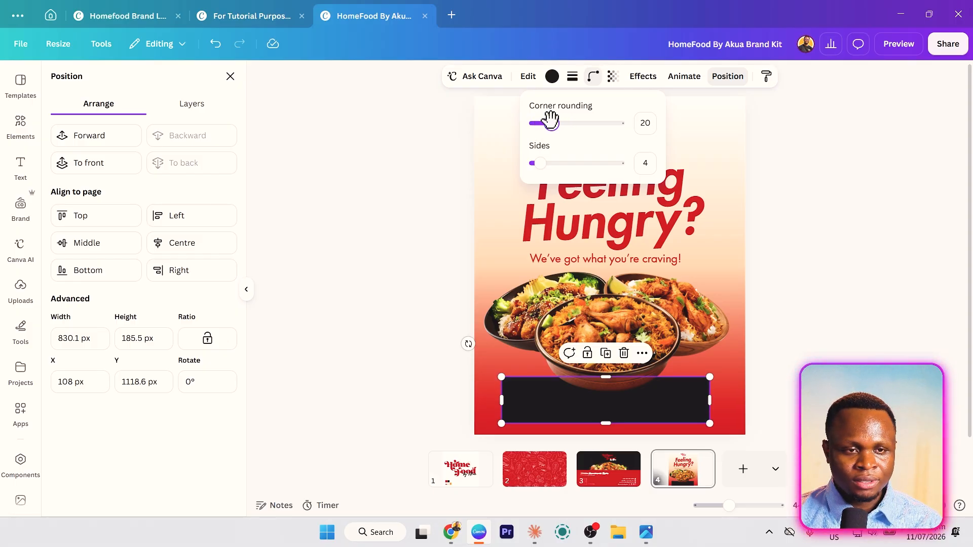
# - Give the bar a dotted white outline at weight 4
pyautogui.click(573, 77)
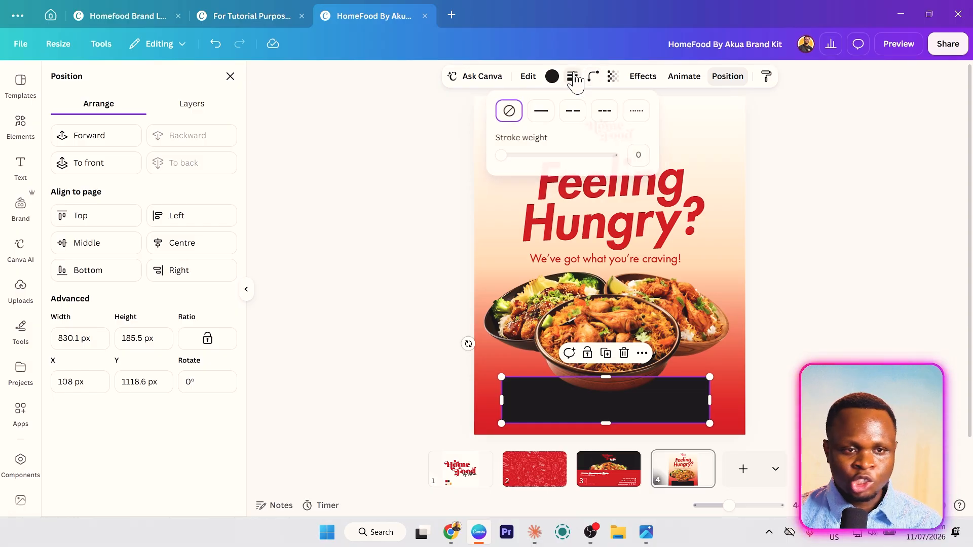
pyautogui.click(635, 115)
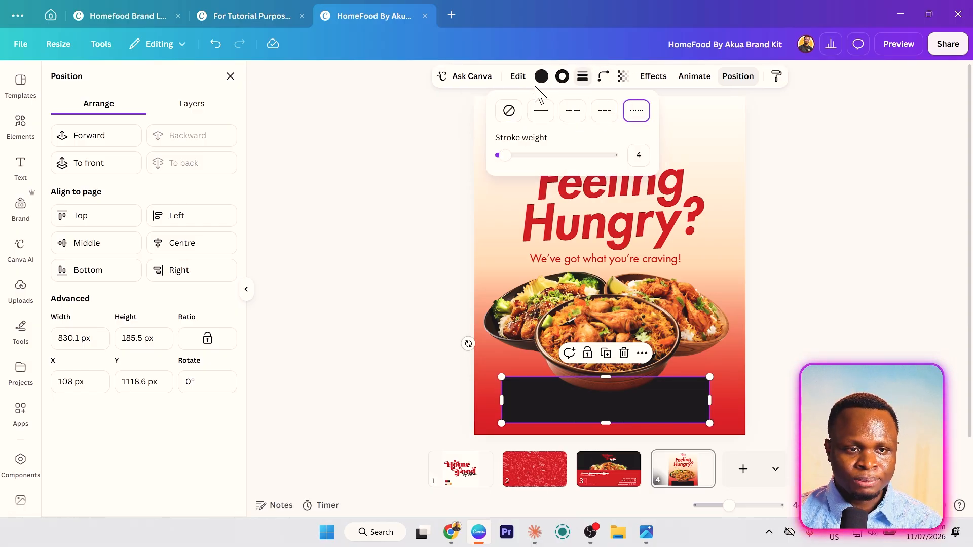
pyautogui.click(562, 77)
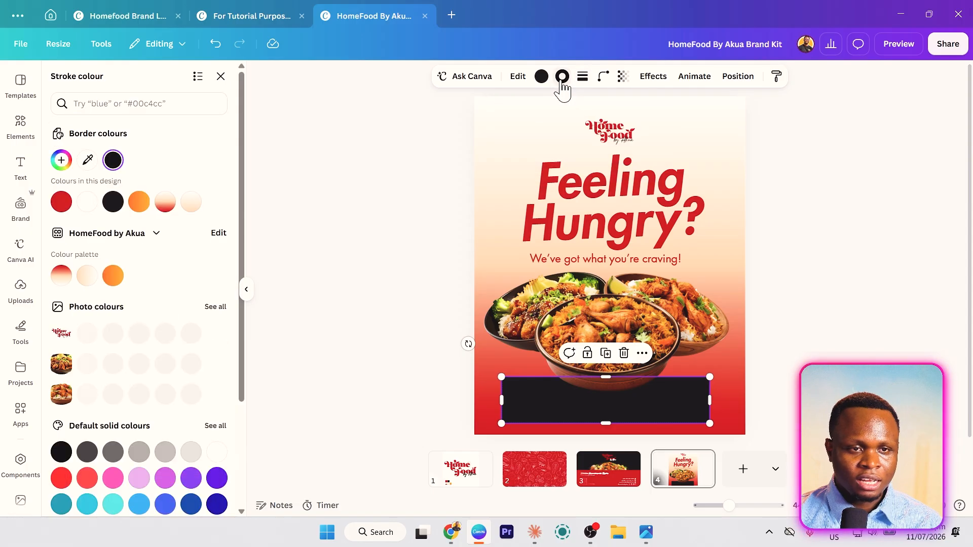
pyautogui.click(87, 203)
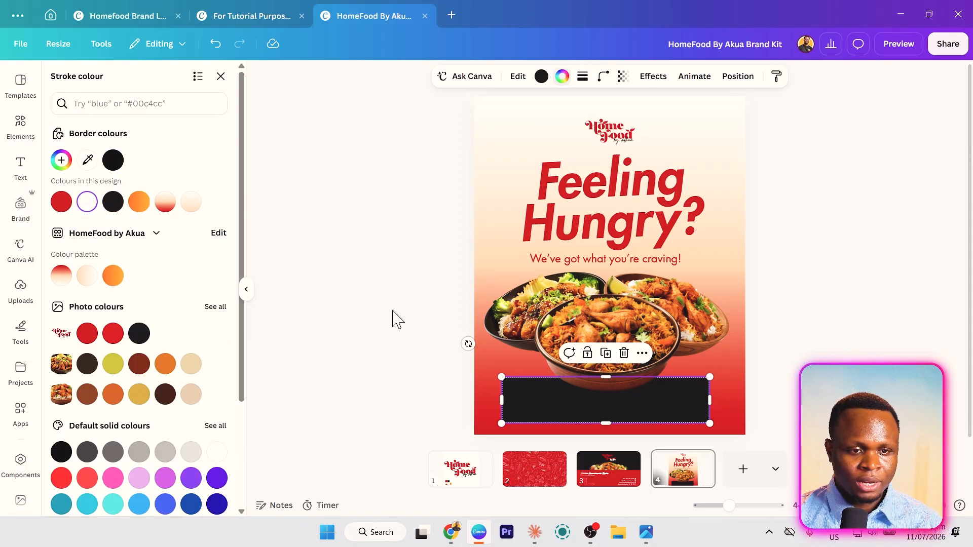
pyautogui.click(428, 332)
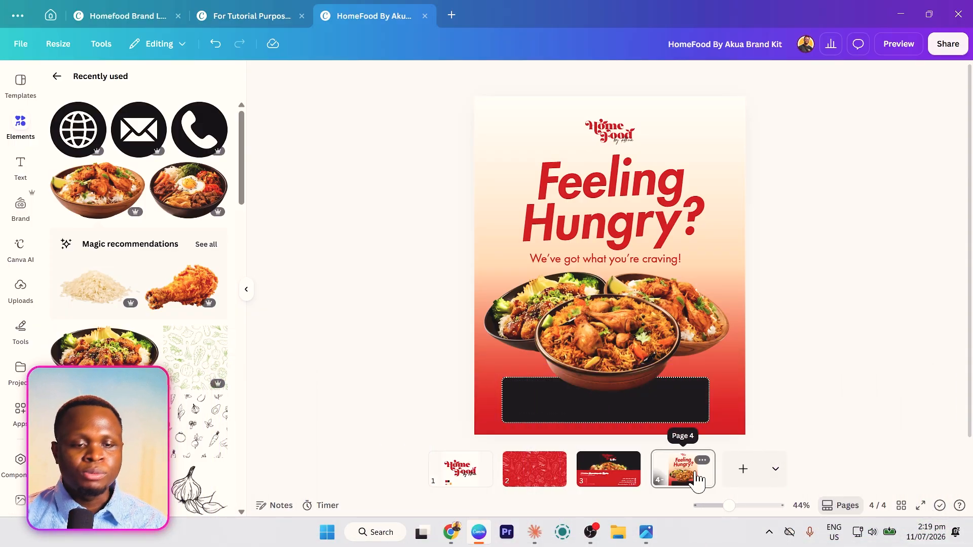
# - Search graphics for 'call' and add a solid black phone icon toward the lower left
pyautogui.click(37, 131)
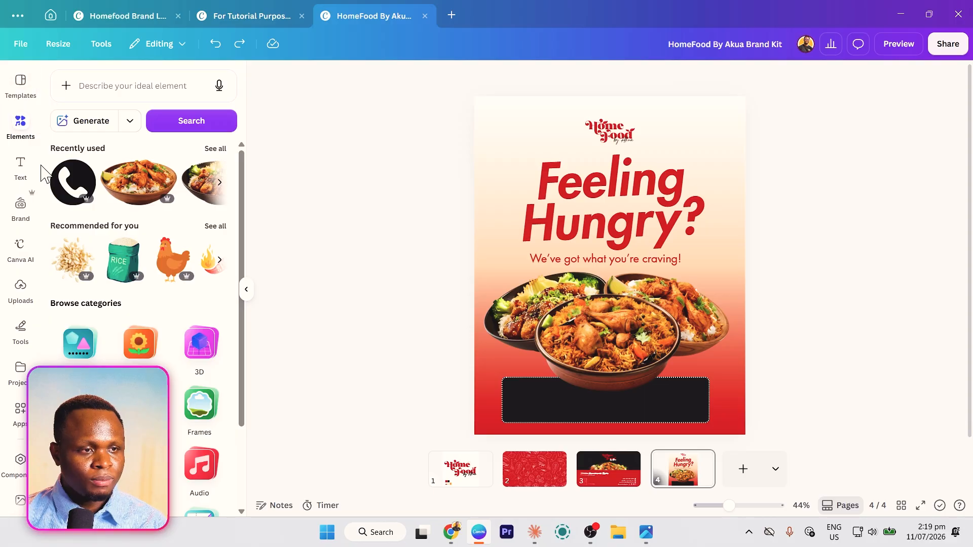
pyautogui.click(98, 84)
pyautogui.write('call')
pyautogui.press('Return')
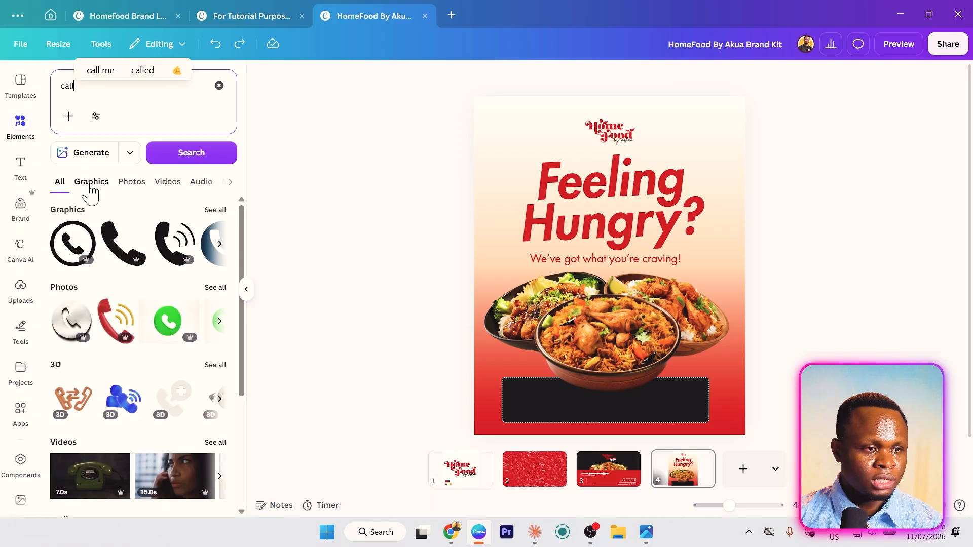
pyautogui.click(91, 182)
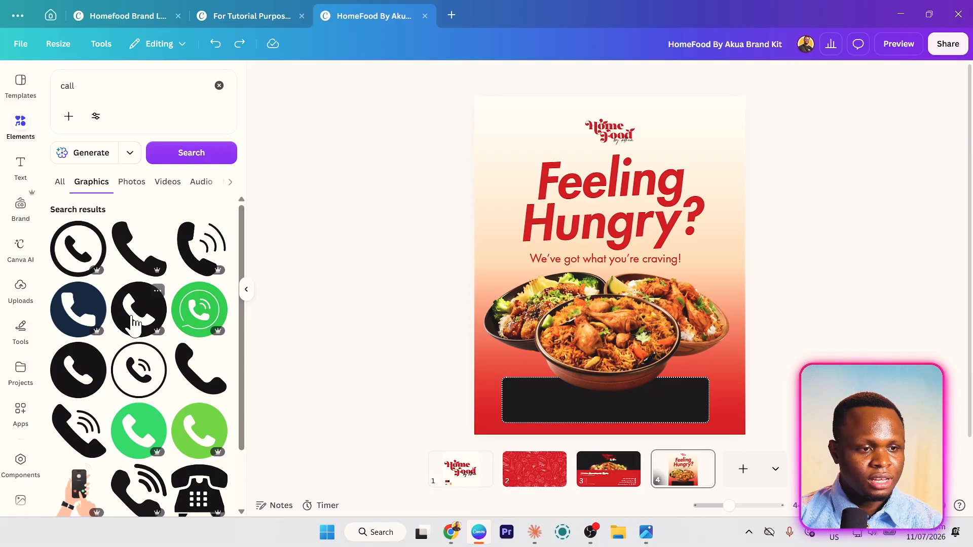
pyautogui.click(89, 377)
pyautogui.moveTo(628, 311); pyautogui.dragTo(525, 366)
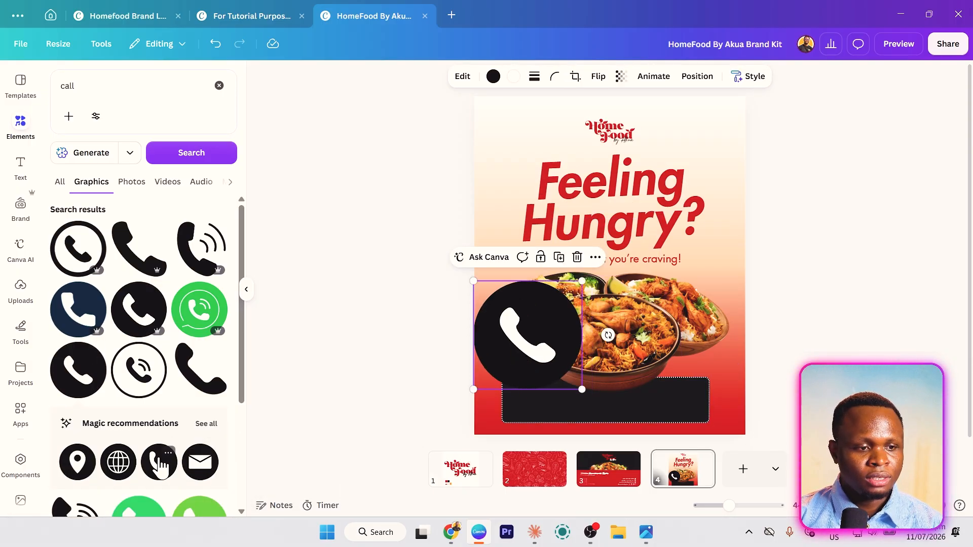
# - Search graphics for 'email' and add an envelope icon
pyautogui.click(145, 93)
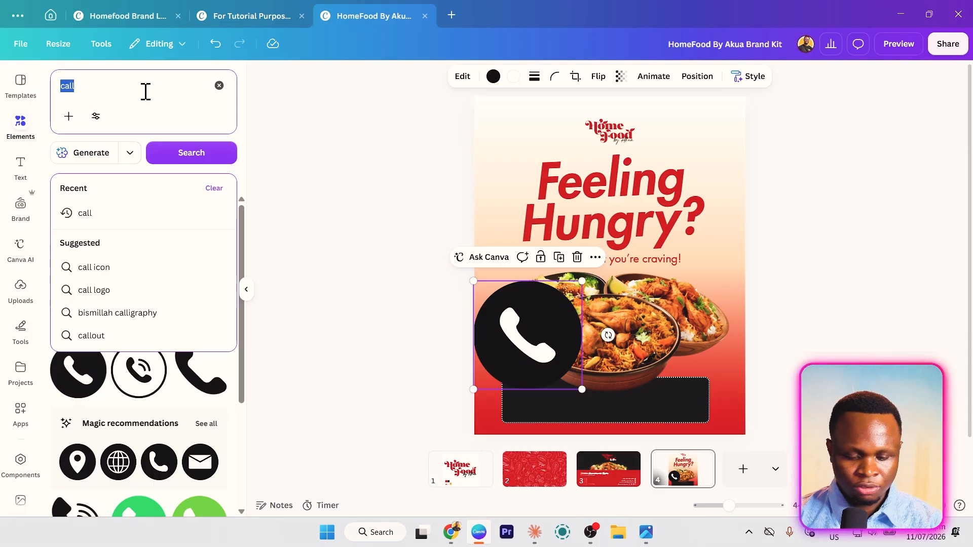
pyautogui.write('email')
pyautogui.press('Return')
pyautogui.click(76, 256)
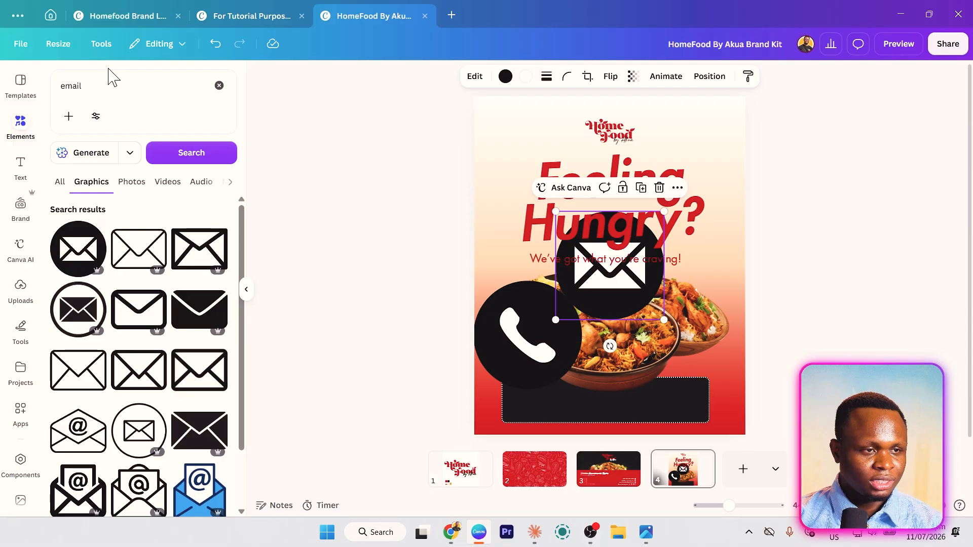
# - Add a pin from a 'location' search and gather pin, envelope and phone into the bar
pyautogui.click(110, 82)
pyautogui.write('location')
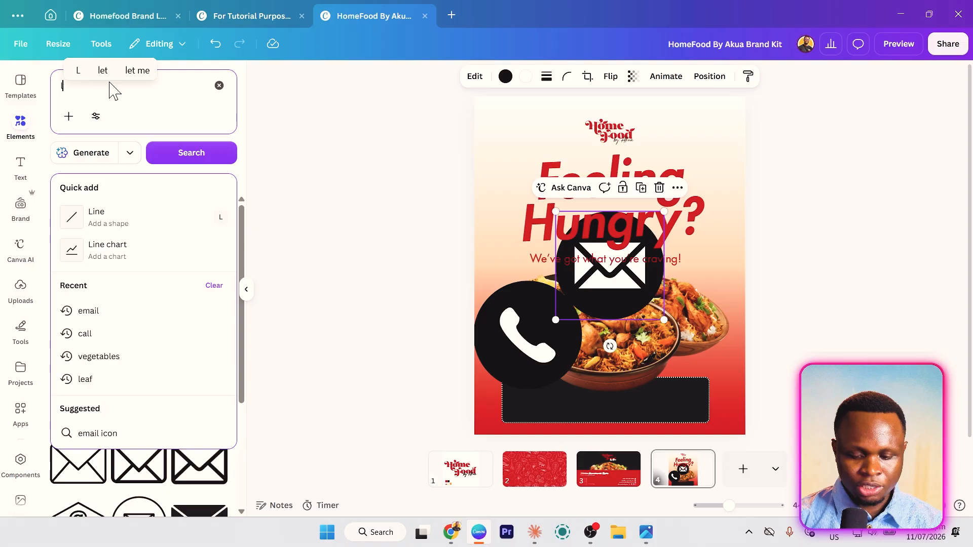
pyautogui.press('Return')
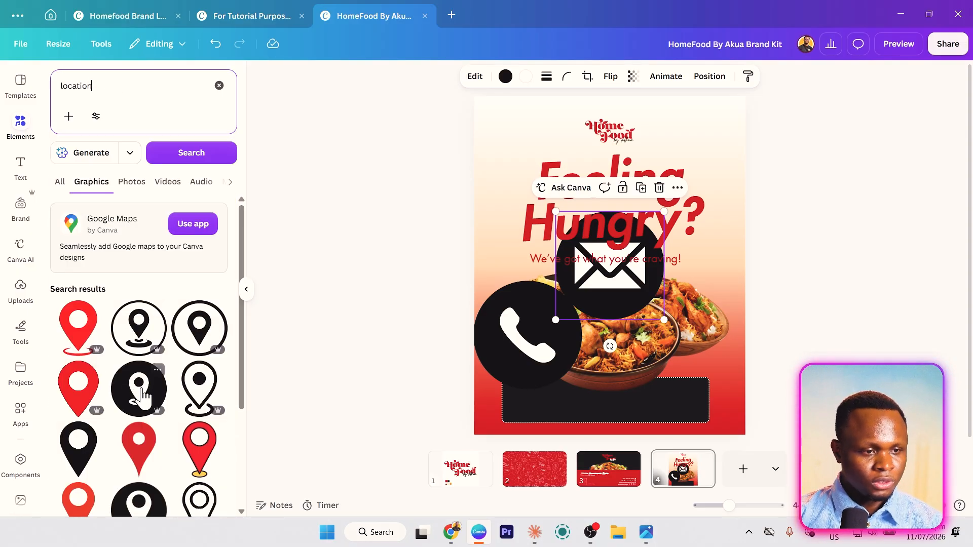
pyautogui.click(143, 397)
pyautogui.moveTo(611, 274); pyautogui.dragTo(532, 327)
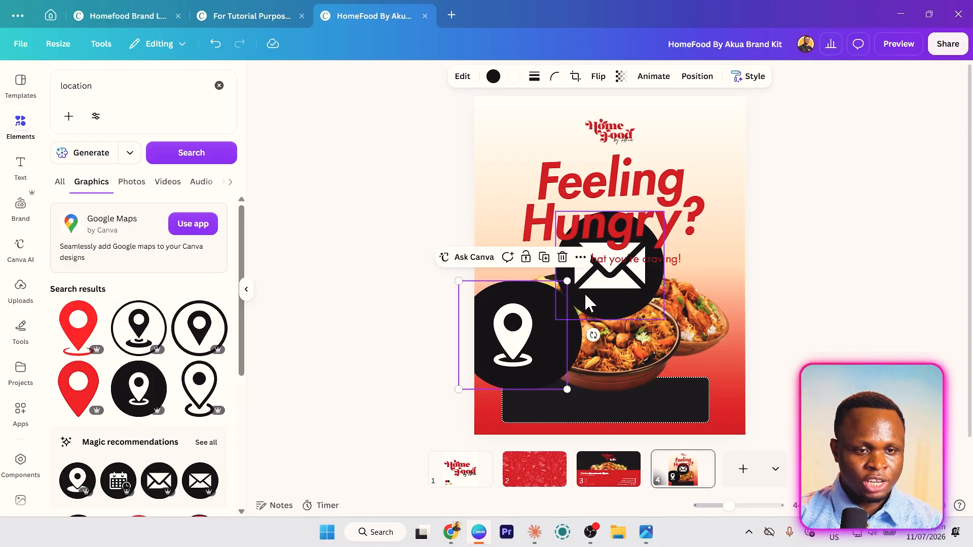
pyautogui.moveTo(585, 302); pyautogui.dragTo(485, 367)
pyautogui.moveTo(409, 353); pyautogui.dragTo(546, 430)
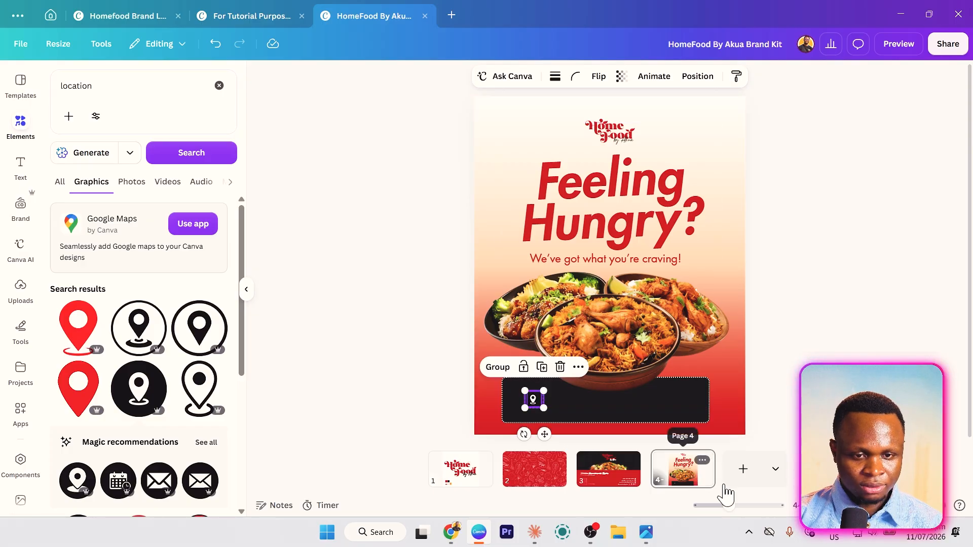
# - Zoom in, shrink the pin, and stack pin, envelope and phone icons at the bar's left end
pyautogui.moveTo(730, 506); pyautogui.dragTo(747, 505)
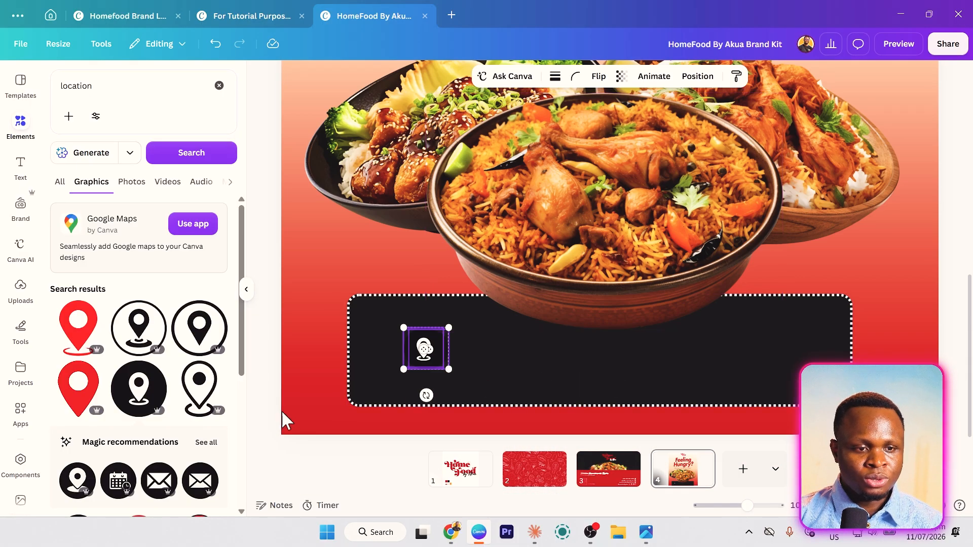
pyautogui.moveTo(449, 370); pyautogui.dragTo(383, 382)
pyautogui.click(296, 364)
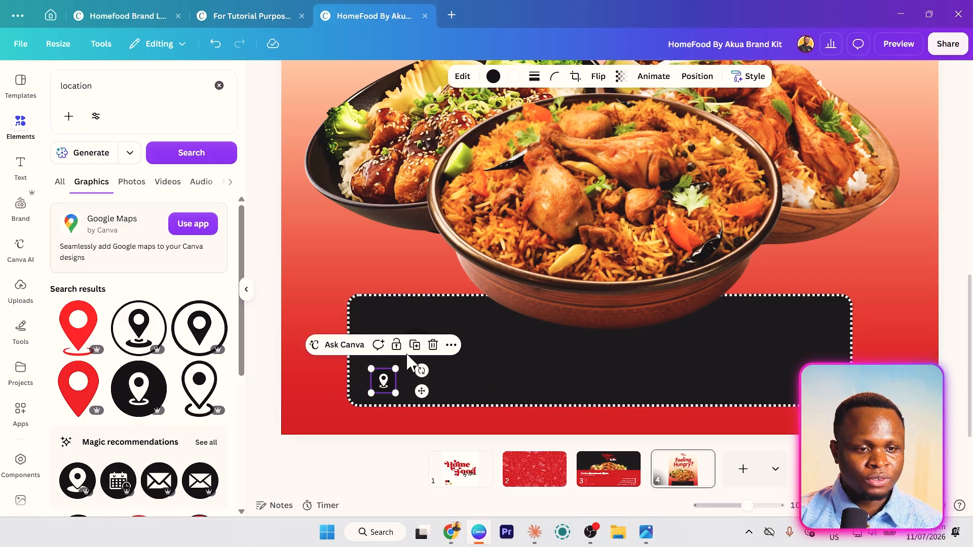
pyautogui.click(497, 378)
pyautogui.moveTo(426, 347); pyautogui.dragTo(387, 316)
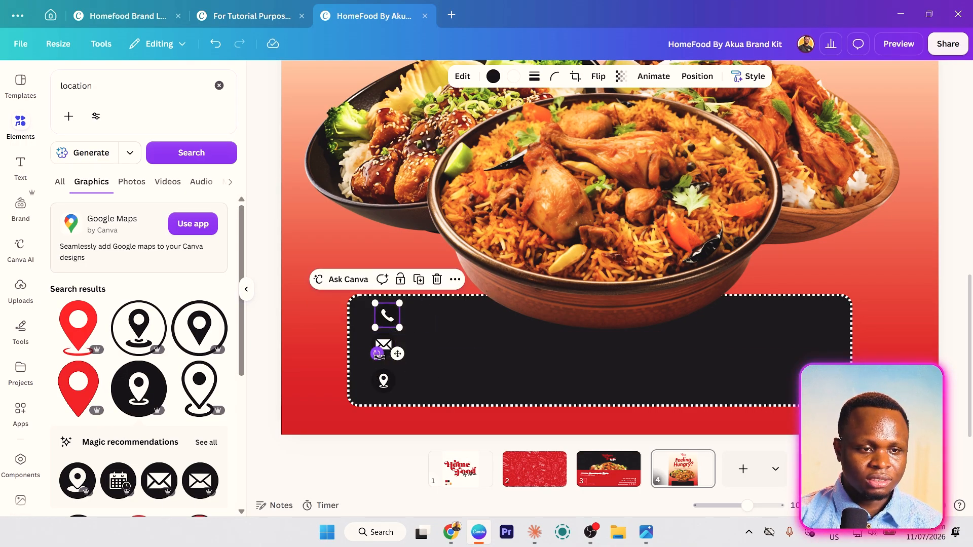
pyautogui.moveTo(386, 349); pyautogui.dragTo(385, 353)
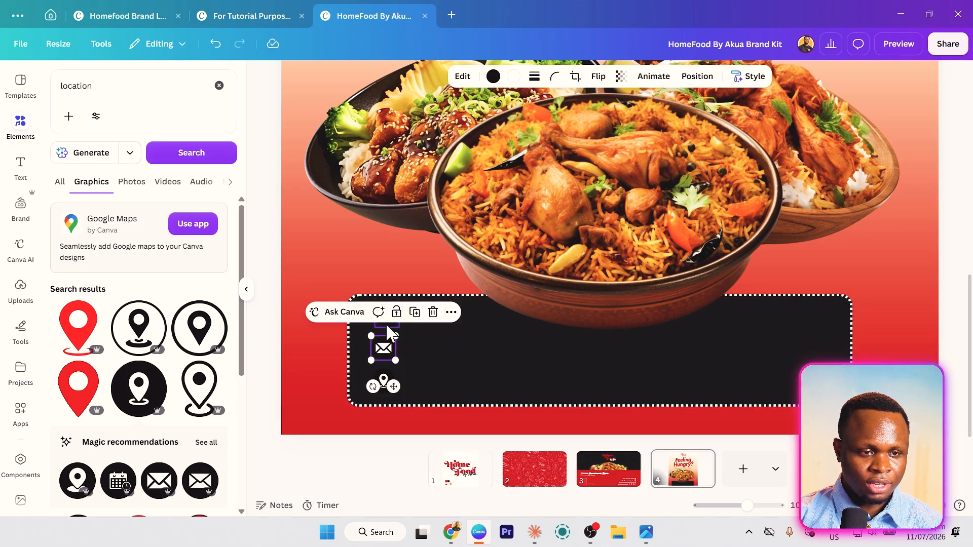
pyautogui.click(386, 324)
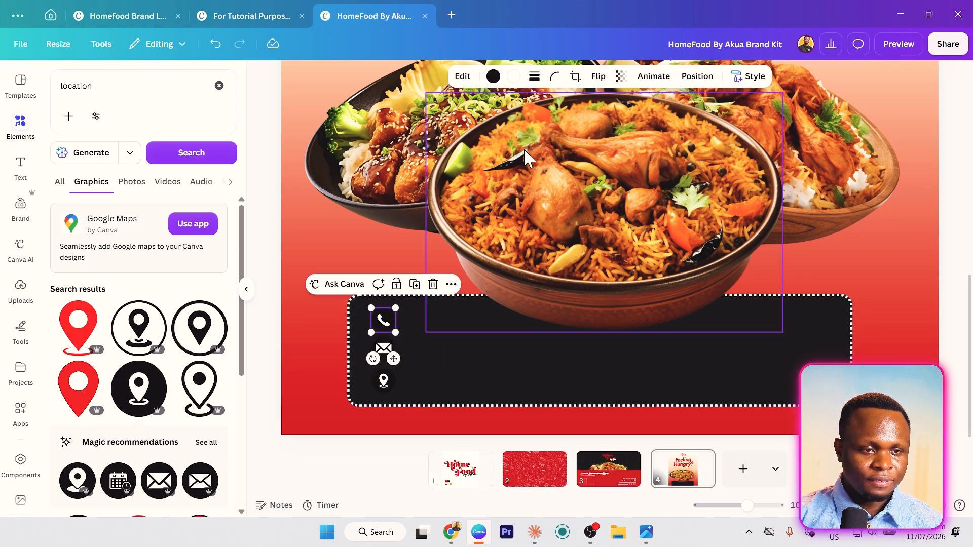
# - Colour the phone, envelope and pin icons red, tucking the pin just under the envelope
pyautogui.click(492, 77)
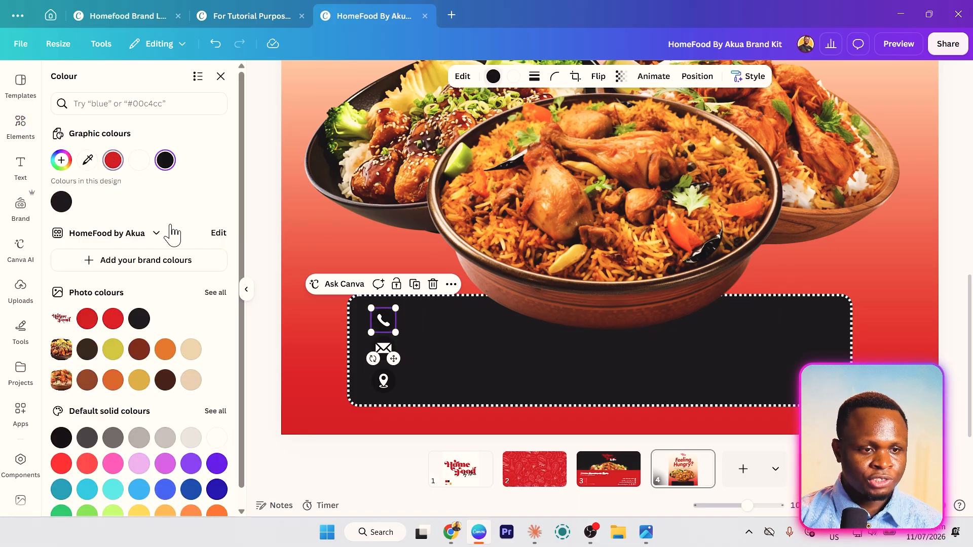
pyautogui.click(112, 160)
pyautogui.click(384, 348)
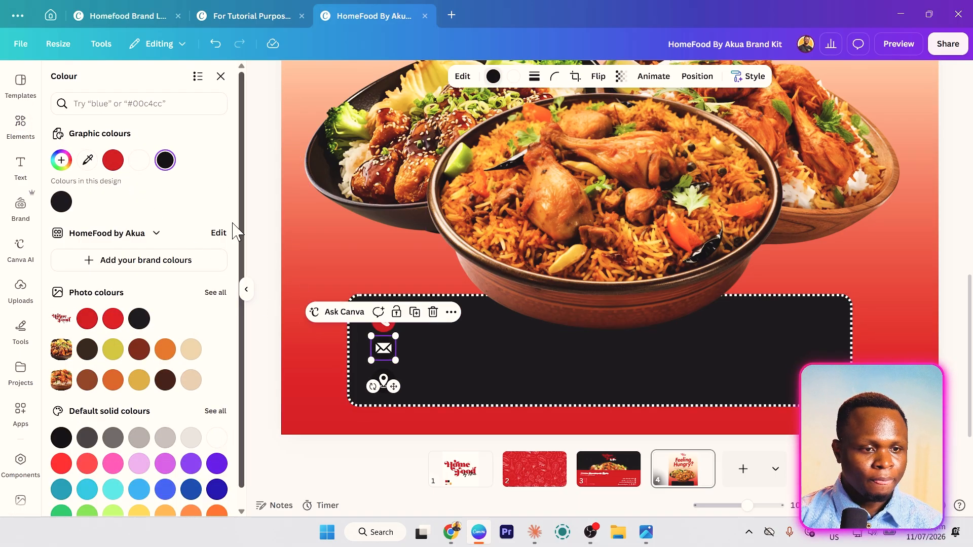
pyautogui.click(112, 160)
pyautogui.click(390, 384)
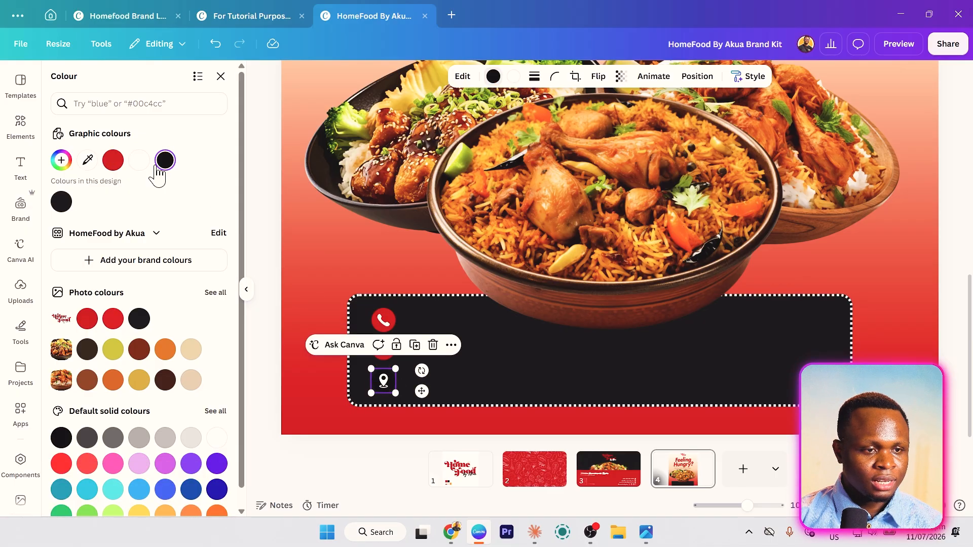
pyautogui.click(112, 161)
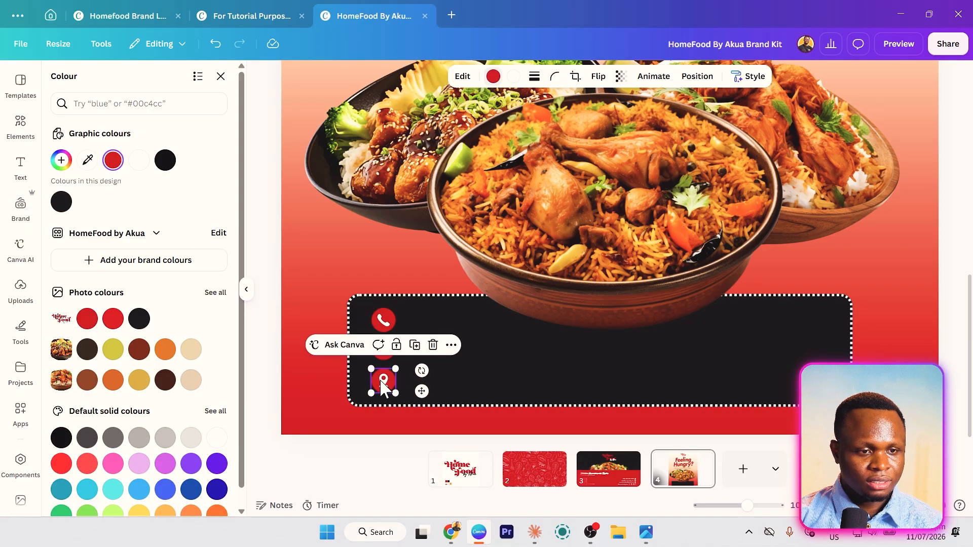
pyautogui.moveTo(379, 377); pyautogui.dragTo(378, 372)
# - Shrink the three icons together into a 30 × 98 column and reposition it
pyautogui.keyDown('shift'); pyautogui.click(386, 330); pyautogui.keyUp('shift')
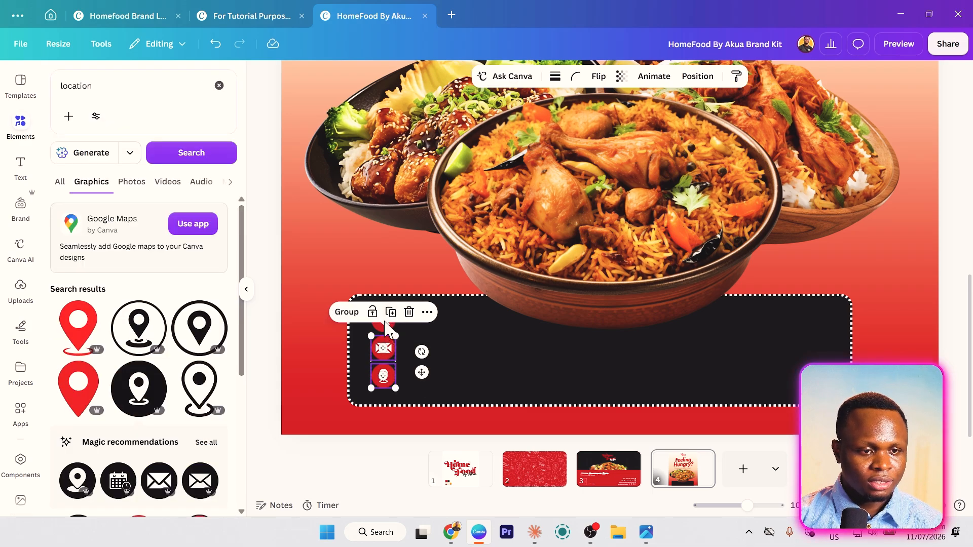
pyautogui.moveTo(396, 308); pyautogui.dragTo(397, 321)
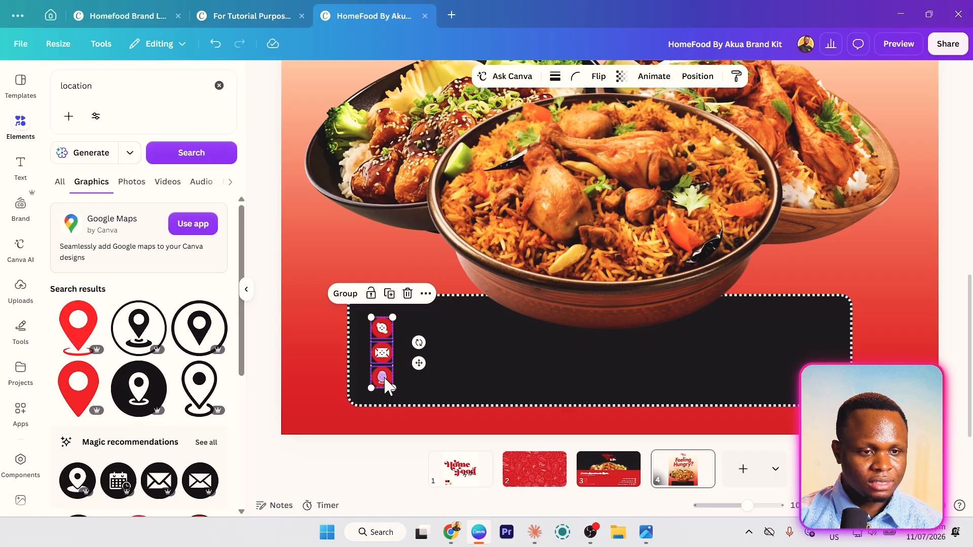
pyautogui.moveTo(418, 363); pyautogui.dragTo(413, 362)
pyautogui.click(319, 372)
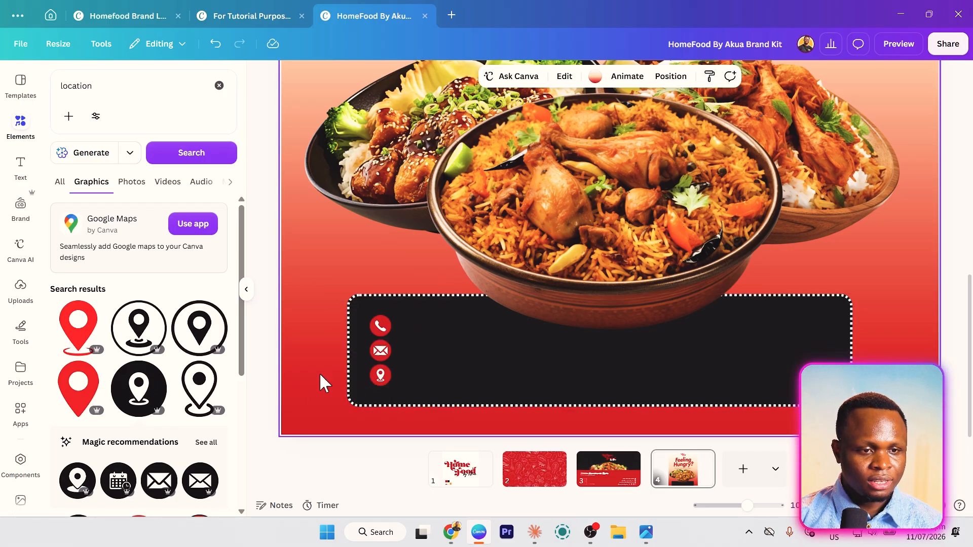
pyautogui.click(380, 378)
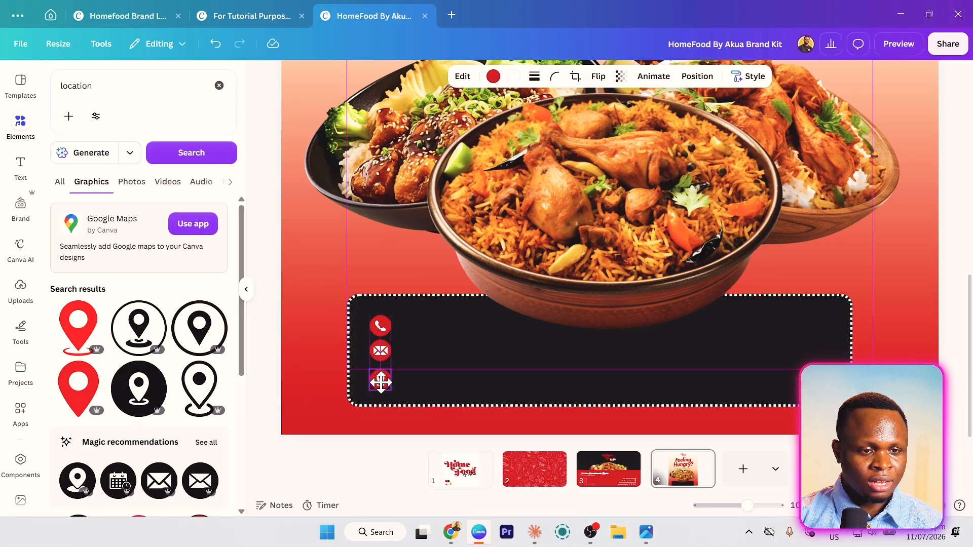
pyautogui.click(381, 324)
pyautogui.click(362, 307)
pyautogui.click(345, 263)
# - Copy the 'We've got what you're craving!' line into the bar at size 17.8 in a light colour
pyautogui.scroll(-3, 344, 264)
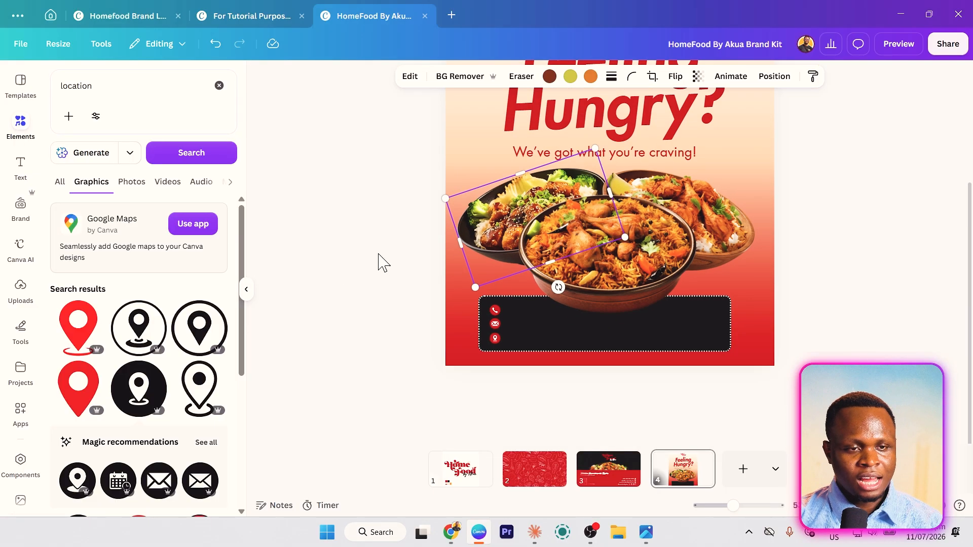
pyautogui.scroll(2, 384, 262)
pyautogui.click(674, 222)
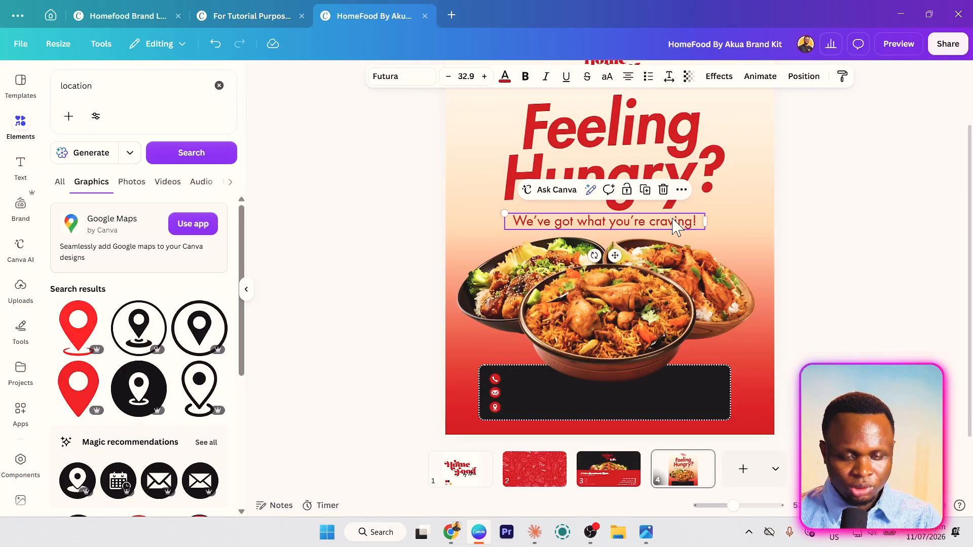
pyautogui.moveTo(614, 256); pyautogui.dragTo(614, 415)
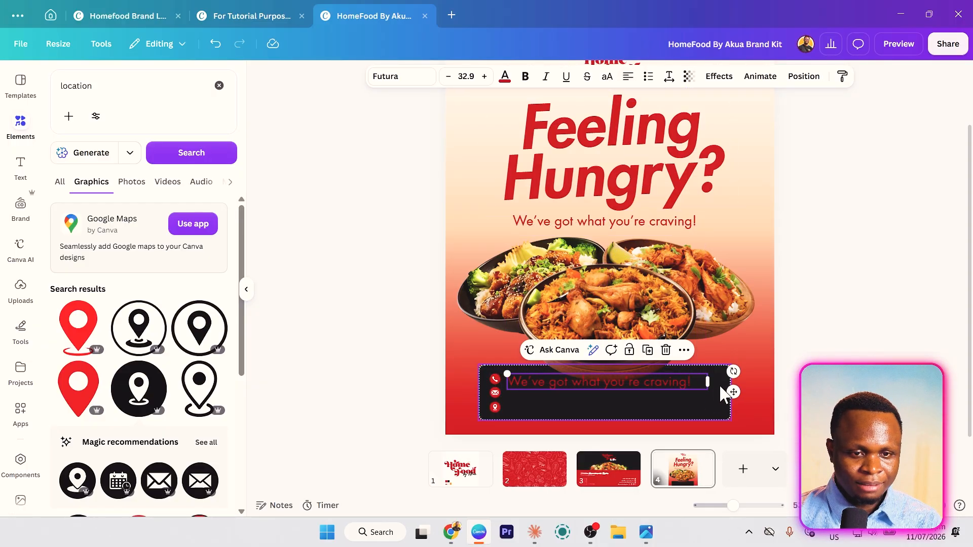
pyautogui.moveTo(708, 391); pyautogui.dragTo(616, 384)
pyautogui.click(504, 76)
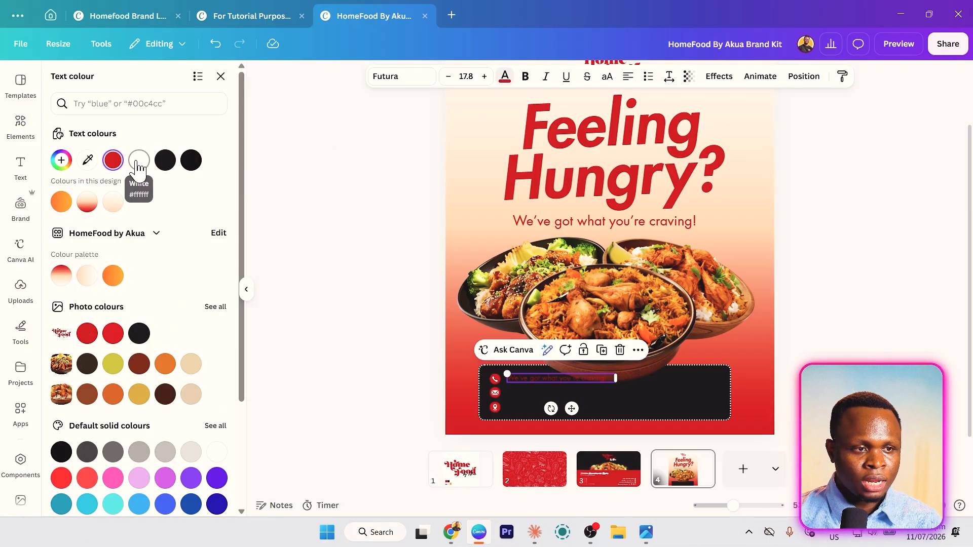
pyautogui.click(113, 202)
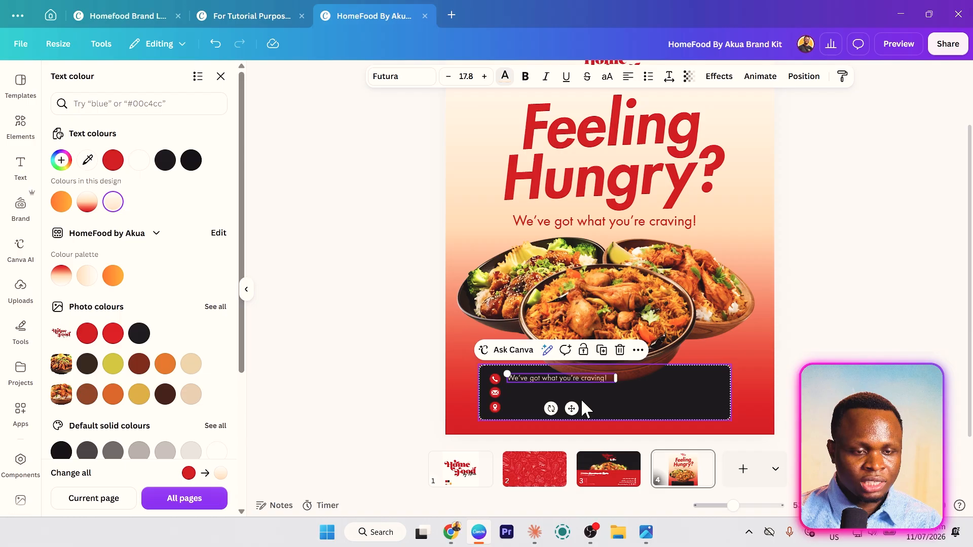
pyautogui.moveTo(573, 407); pyautogui.dragTo(574, 410)
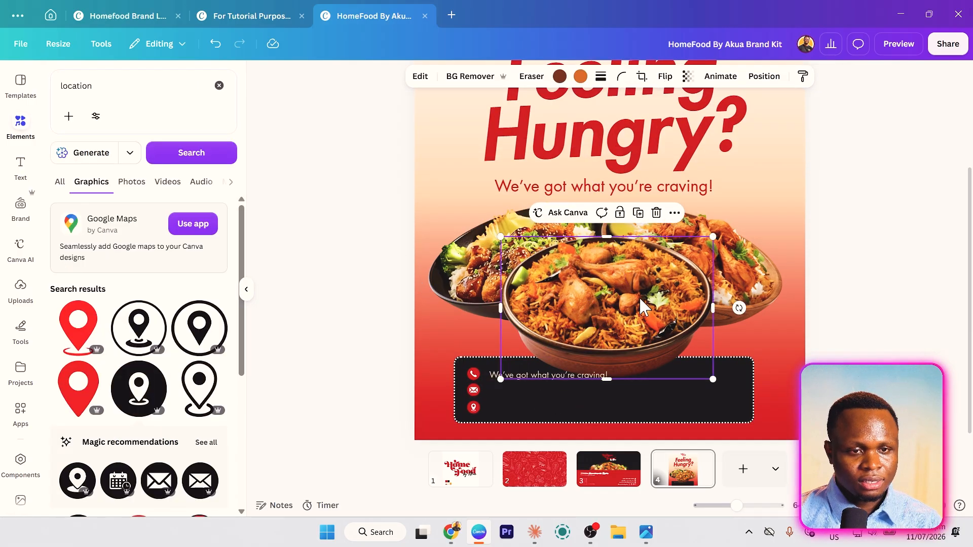
# - Re-centre the food bowl image on the page
pyautogui.moveTo(640, 300); pyautogui.dragTo(641, 294)
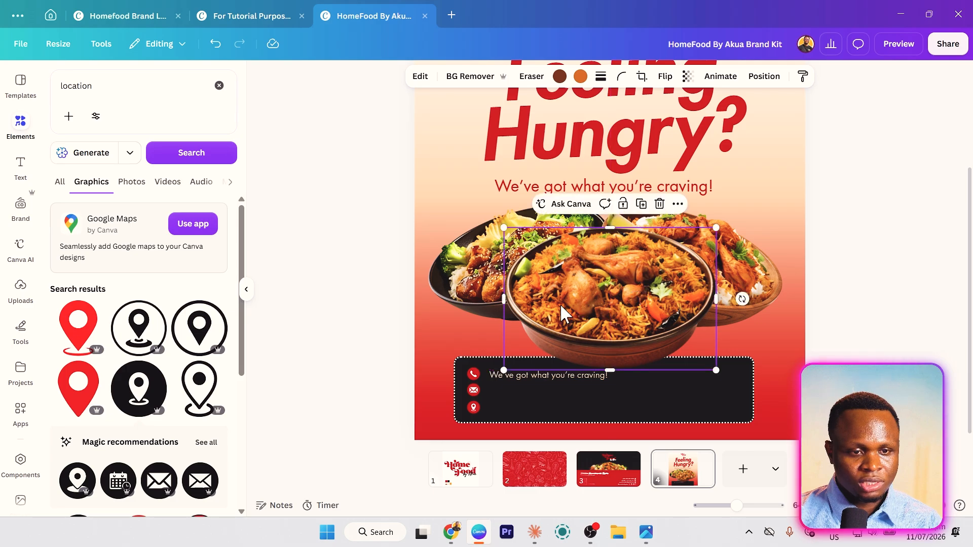
pyautogui.moveTo(582, 304); pyautogui.dragTo(576, 300)
pyautogui.click(416, 374)
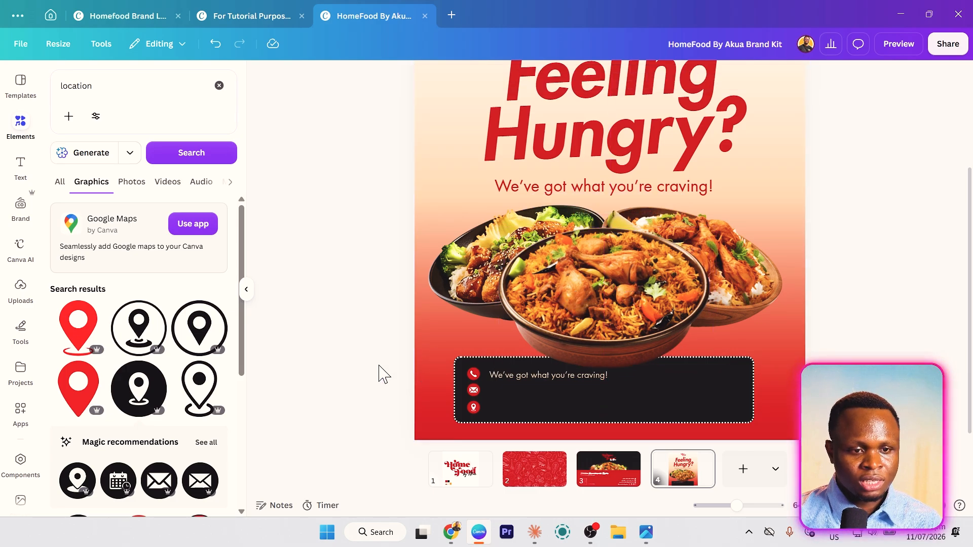
# - Replace the copied tagline with the business phone number, narrow its box and duplicate it
pyautogui.scroll(3, 538, 369)
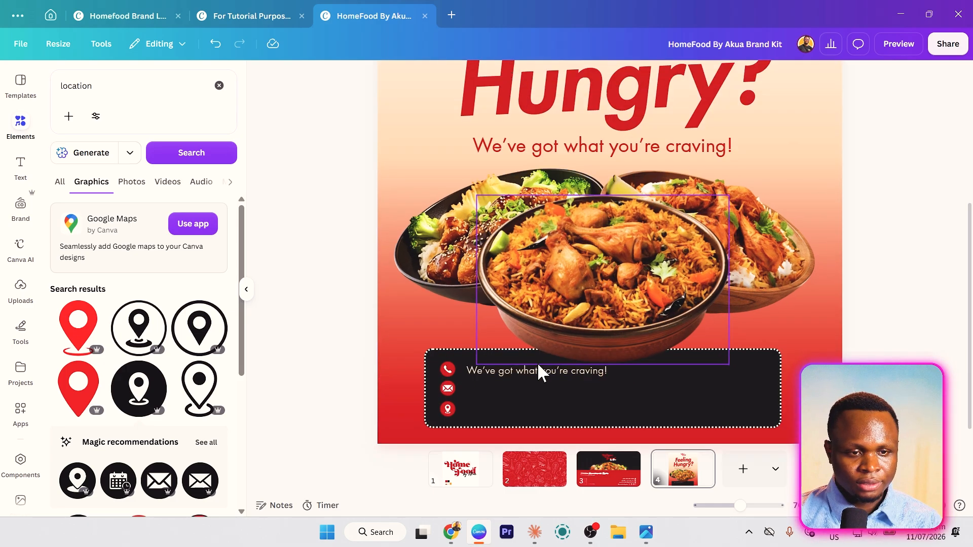
pyautogui.click(465, 329)
pyautogui.doubleClick(469, 330)
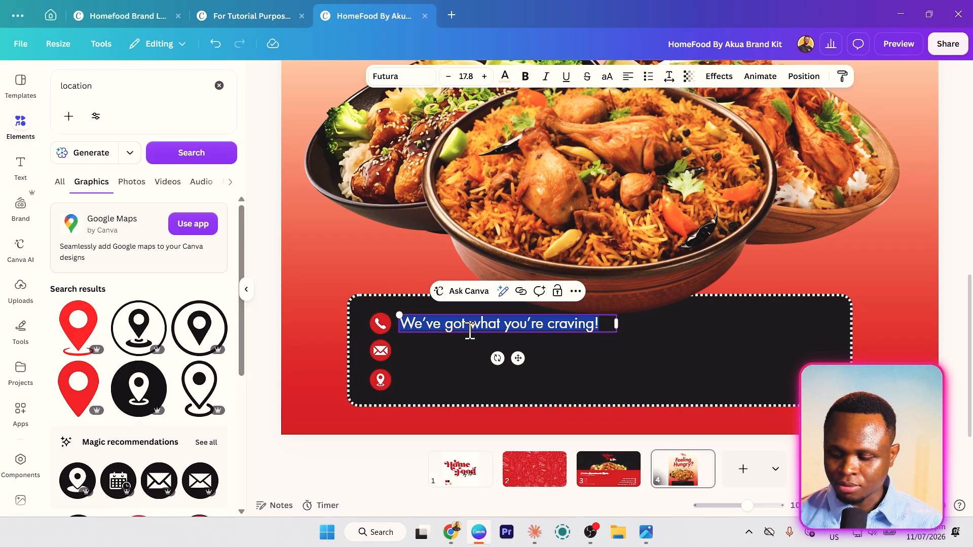
pyautogui.write('+233')
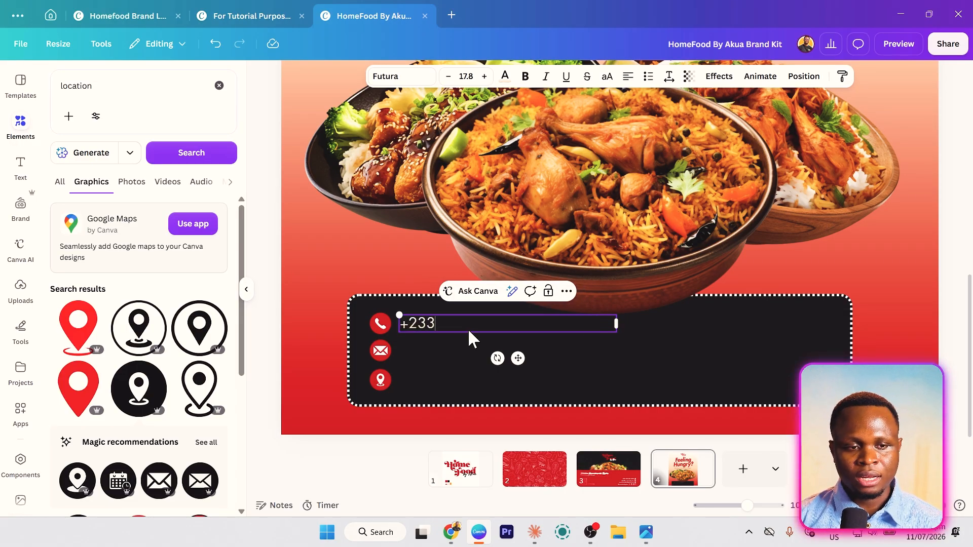
pyautogui.write(' 000')
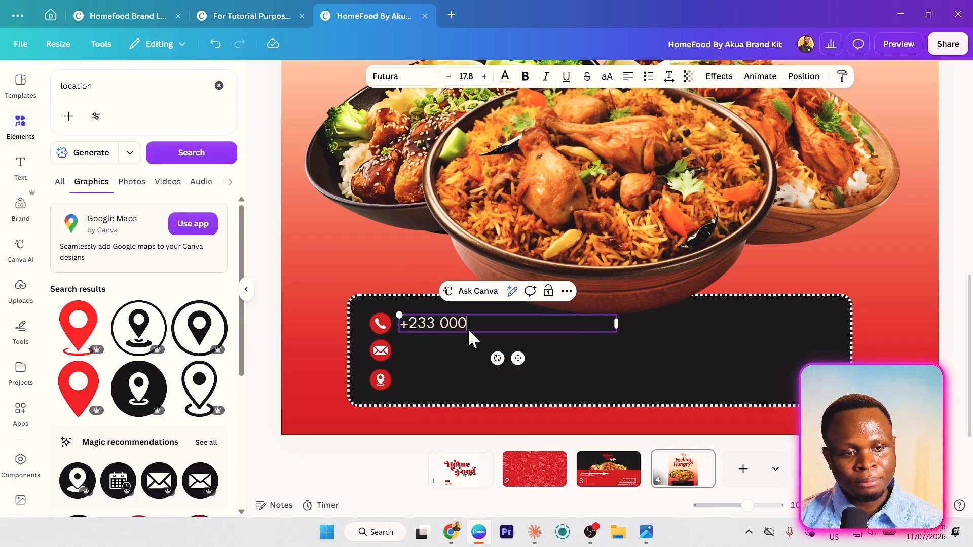
pyautogui.write(' 000 0000')
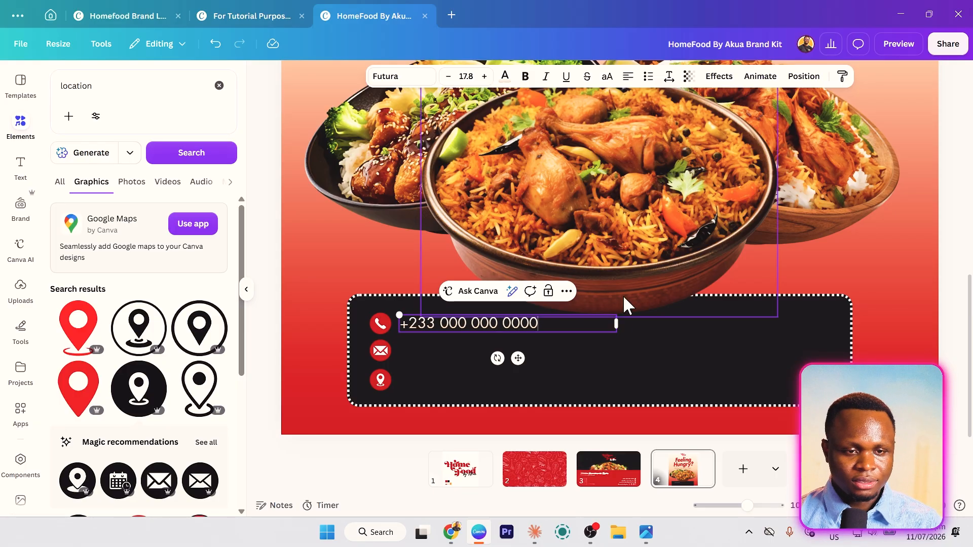
pyautogui.moveTo(616, 324); pyautogui.dragTo(485, 353)
pyautogui.hotkey('ctrl', 'd')
# - Enter the business e-mail address in the copy and widen it to fit one line
pyautogui.doubleClick(485, 353)
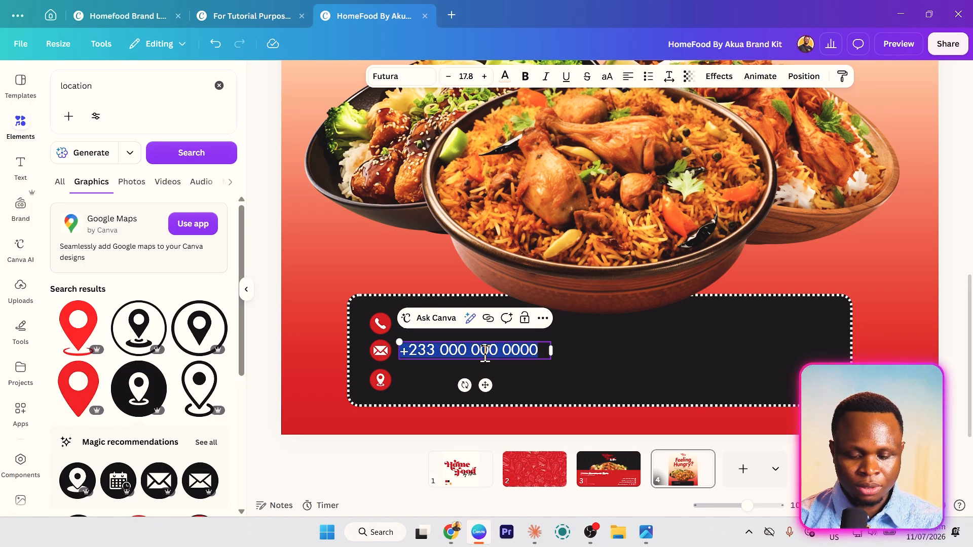
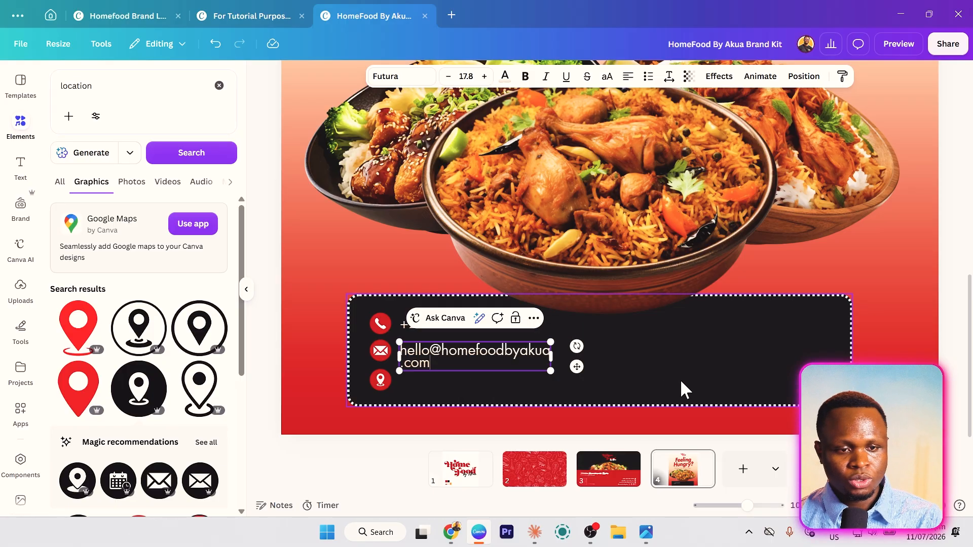
pyautogui.click(680, 387)
pyautogui.click(537, 366)
pyautogui.moveTo(567, 357); pyautogui.dragTo(592, 354)
# - Duplicate the e-mail box into the pin row and replace it with the street address
pyautogui.hotkey('ctrl', 'd')
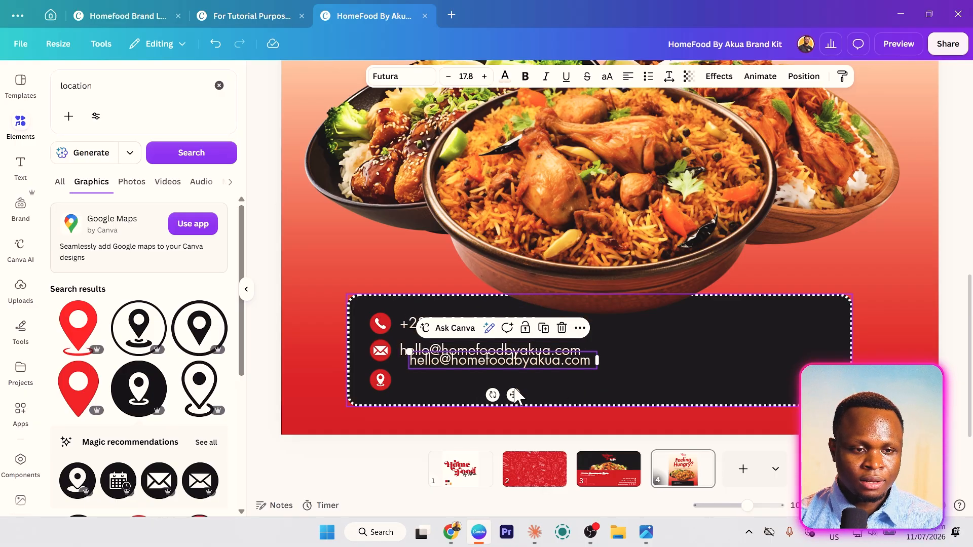
pyautogui.moveTo(513, 395); pyautogui.dragTo(506, 408)
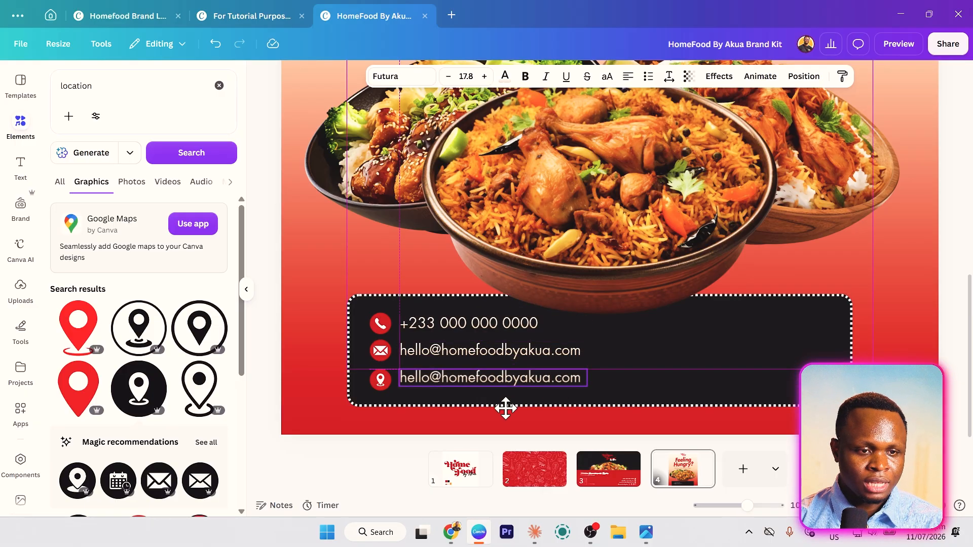
pyautogui.doubleClick(467, 378)
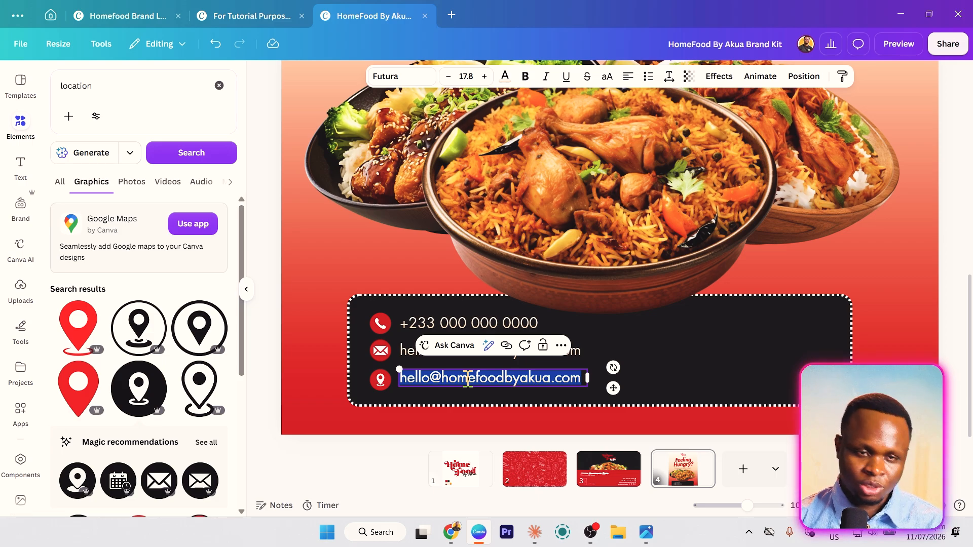
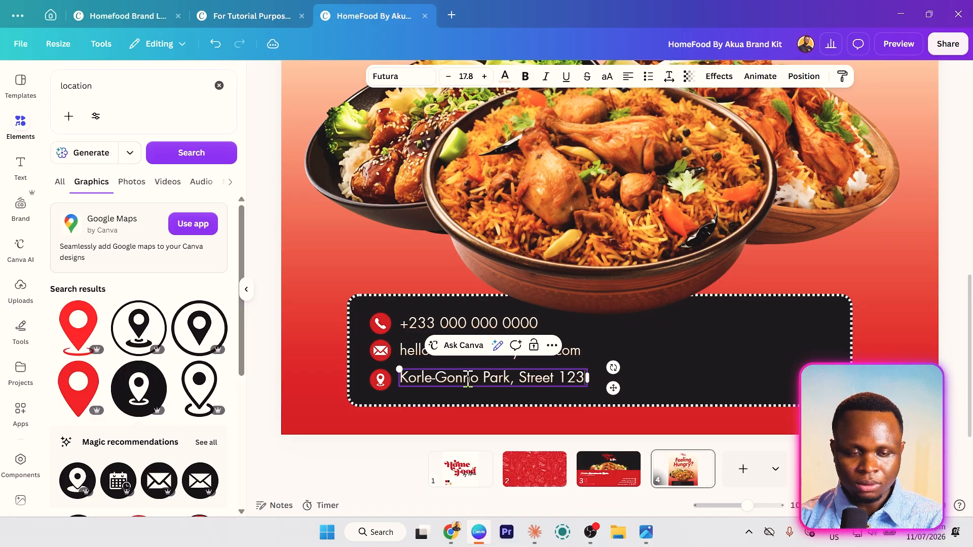
pyautogui.press('Escape')
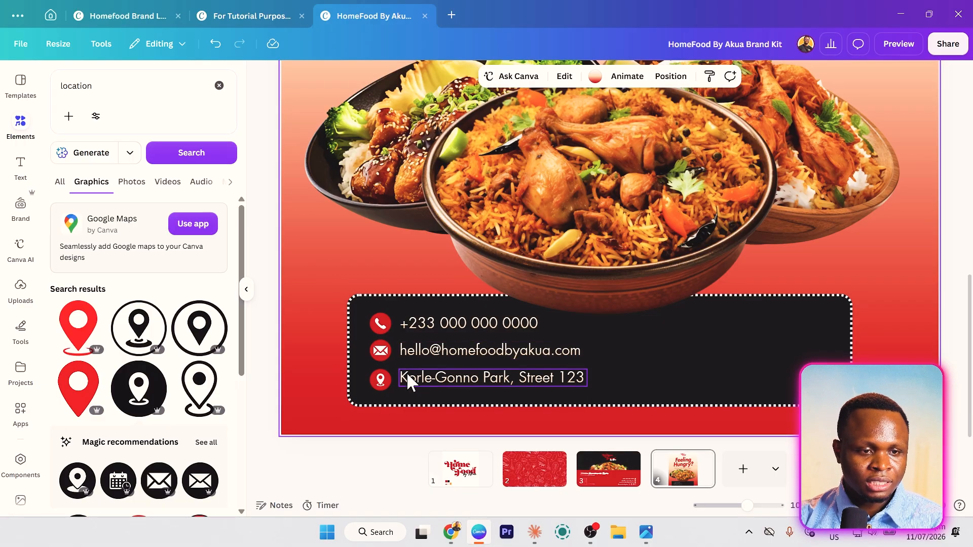
pyautogui.moveTo(404, 376); pyautogui.dragTo(405, 376)
# - Align each icon with its text so the phone, e-mail and address rows line up
pyautogui.keyDown('shift'); pyautogui.click(375, 385); pyautogui.keyUp('shift')
pyautogui.click(382, 349)
pyautogui.keyDown('shift'); pyautogui.click(407, 347); pyautogui.keyUp('shift')
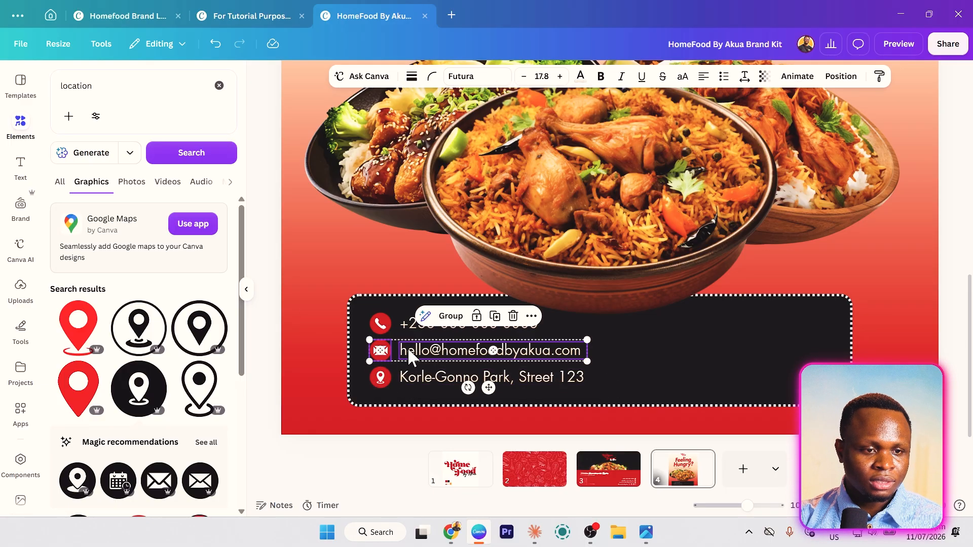
pyautogui.click(381, 329)
pyautogui.keyDown('shift'); pyautogui.click(418, 322); pyautogui.keyUp('shift')
pyautogui.moveTo(418, 320); pyautogui.dragTo(420, 321)
pyautogui.click(435, 359)
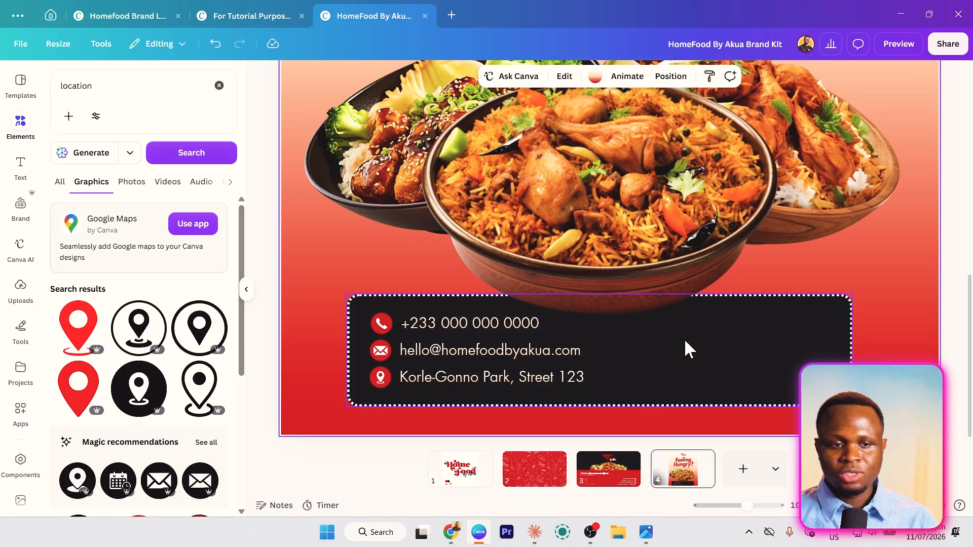
pyautogui.scroll(-3, 684, 338)
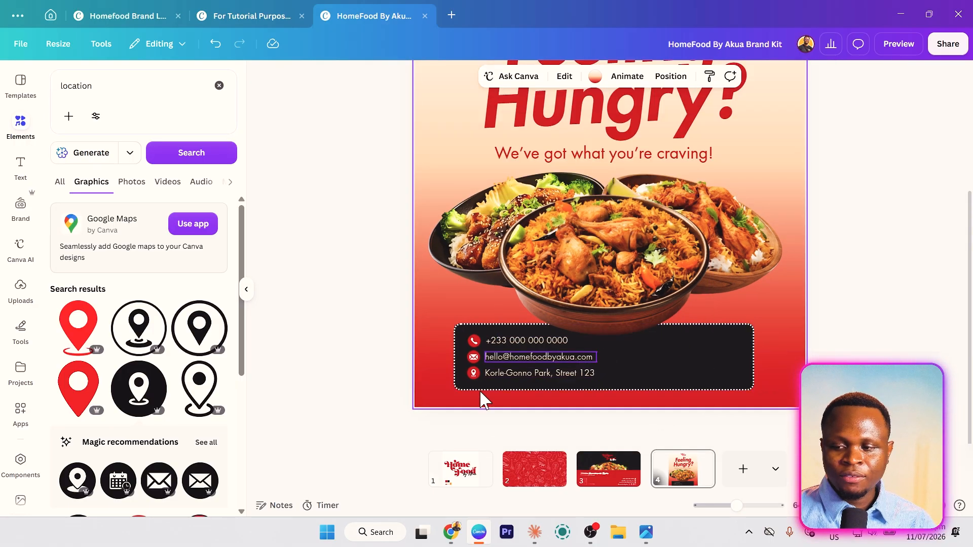
pyautogui.scroll(3, 545, 384)
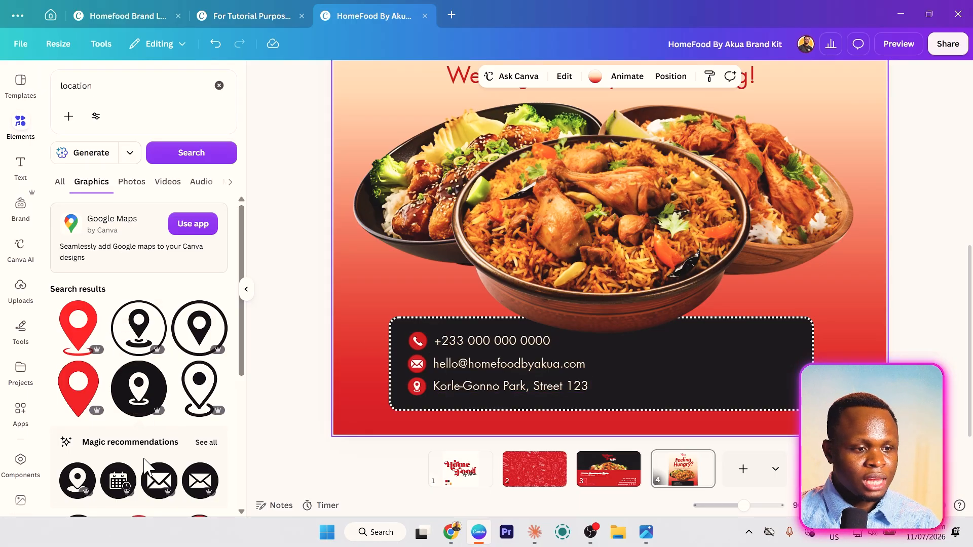
pyautogui.scroll(-3, 125, 362)
# - Discard a calendar-clock graphic and place a dark clock graphic over the contact bar
pyautogui.click(113, 292)
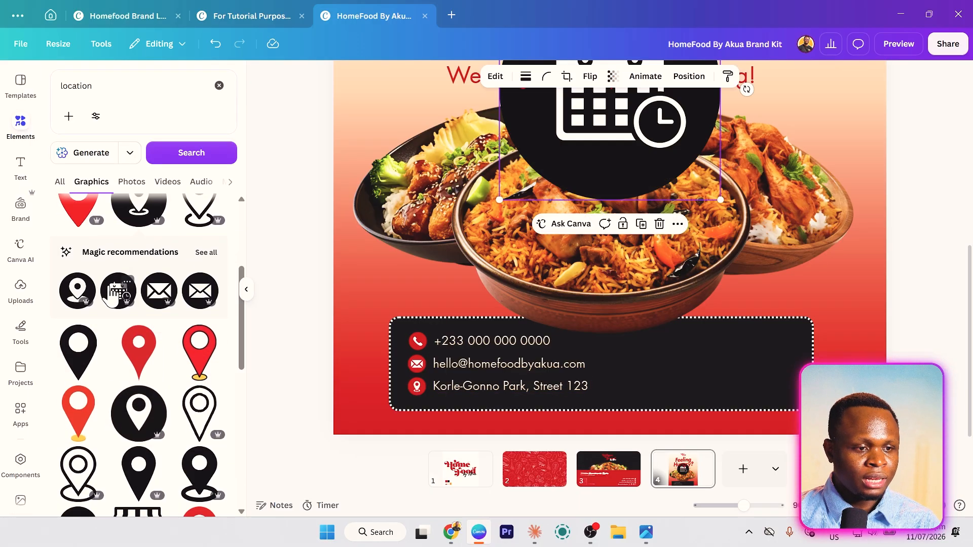
pyautogui.moveTo(630, 135); pyautogui.dragTo(662, 284)
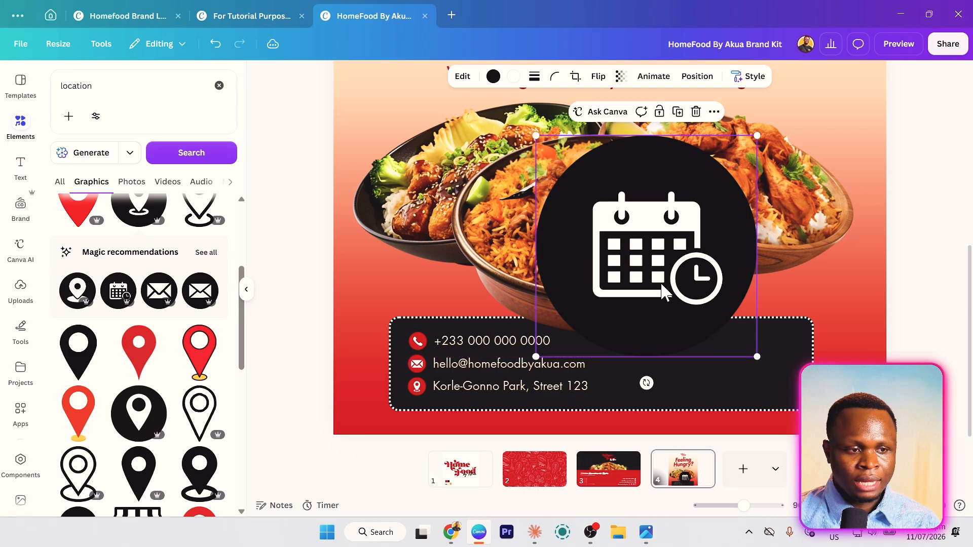
pyautogui.press('Delete')
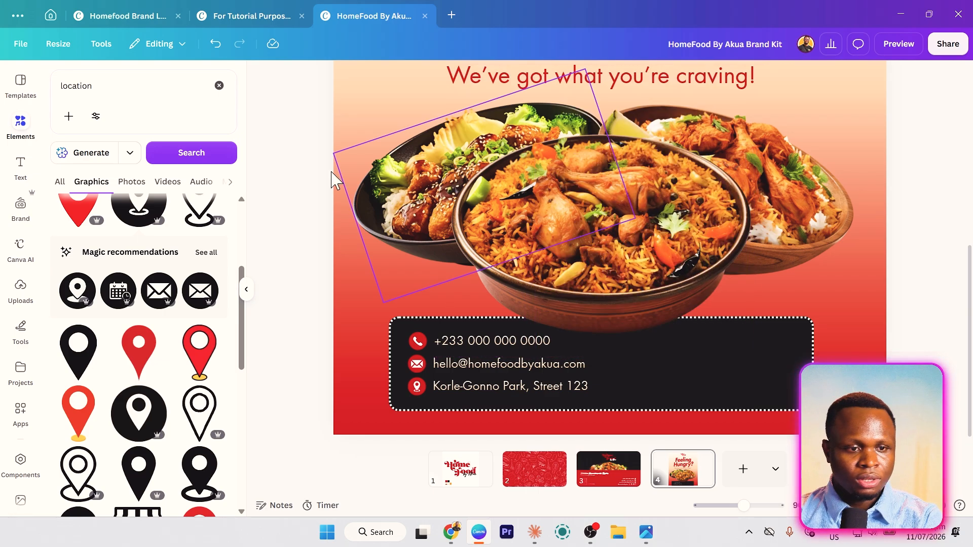
pyautogui.scroll(3, 205, 273)
pyautogui.scroll(-2, 202, 265)
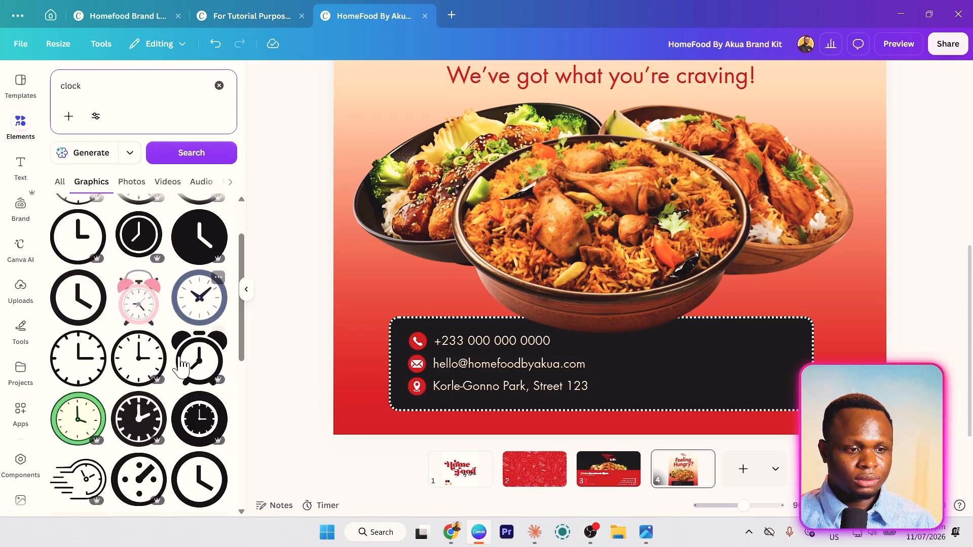
pyautogui.click(204, 426)
pyautogui.moveTo(616, 158); pyautogui.dragTo(697, 370)
# - Make the clock red and size it to 99 × 99 right of the contact details
pyautogui.click(494, 77)
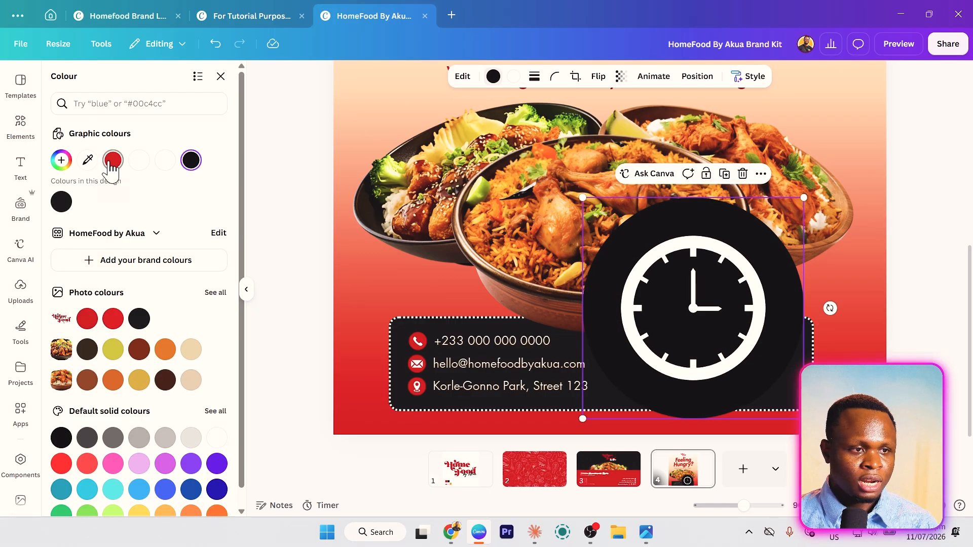
pyautogui.click(113, 160)
pyautogui.moveTo(735, 331); pyautogui.dragTo(751, 309)
pyautogui.moveTo(819, 176); pyautogui.dragTo(701, 407)
pyautogui.moveTo(621, 373); pyautogui.dragTo(654, 358)
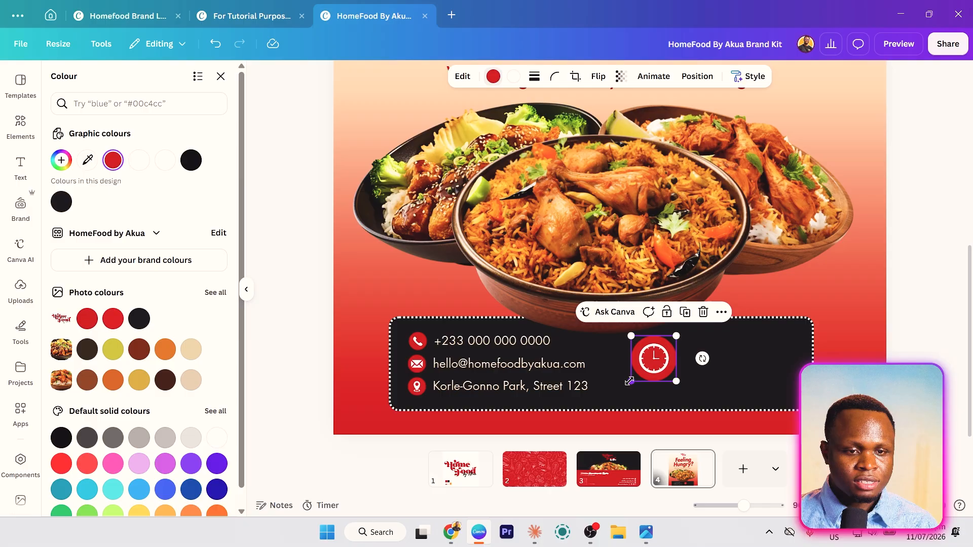
pyautogui.moveTo(631, 381); pyautogui.dragTo(621, 391)
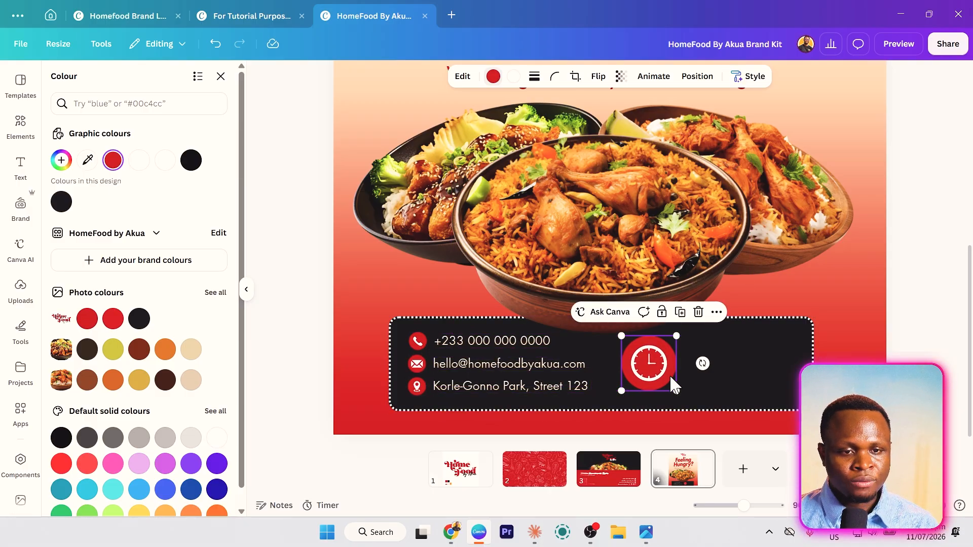
pyautogui.moveTo(669, 376); pyautogui.dragTo(653, 378)
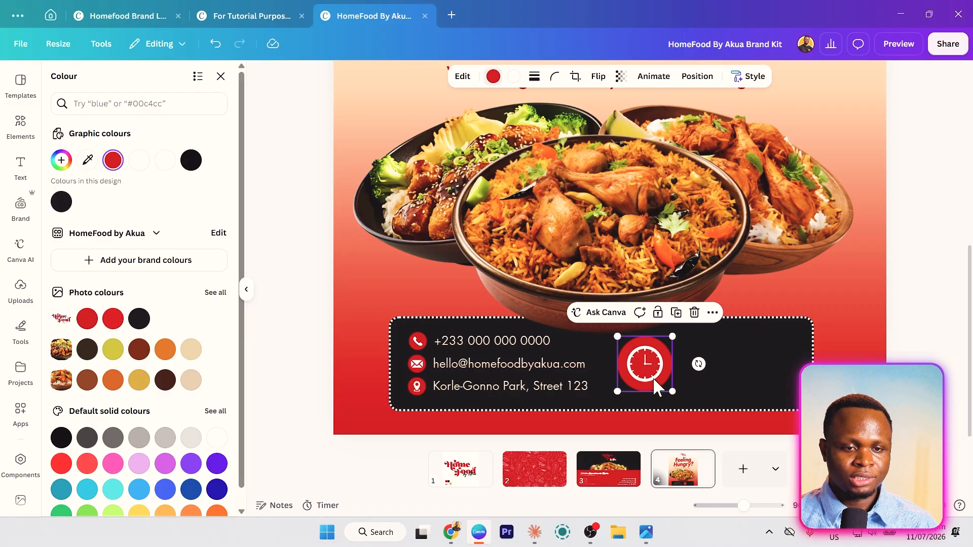
# - Move copied contact text beside the clock and change it to 'Working hours'
pyautogui.click(451, 342)
pyautogui.hotkey('ctrl', 'd')
pyautogui.click(480, 362)
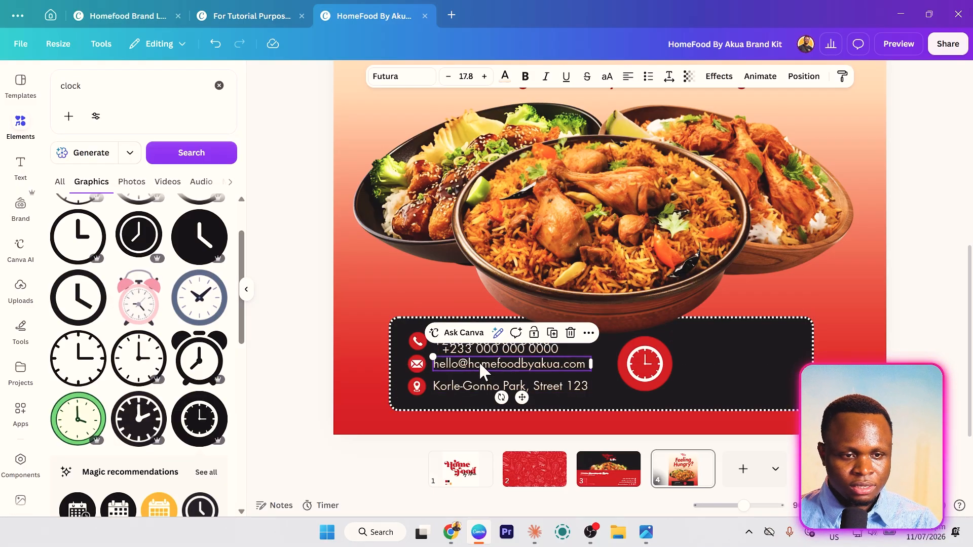
pyautogui.moveTo(479, 365); pyautogui.dragTo(725, 350)
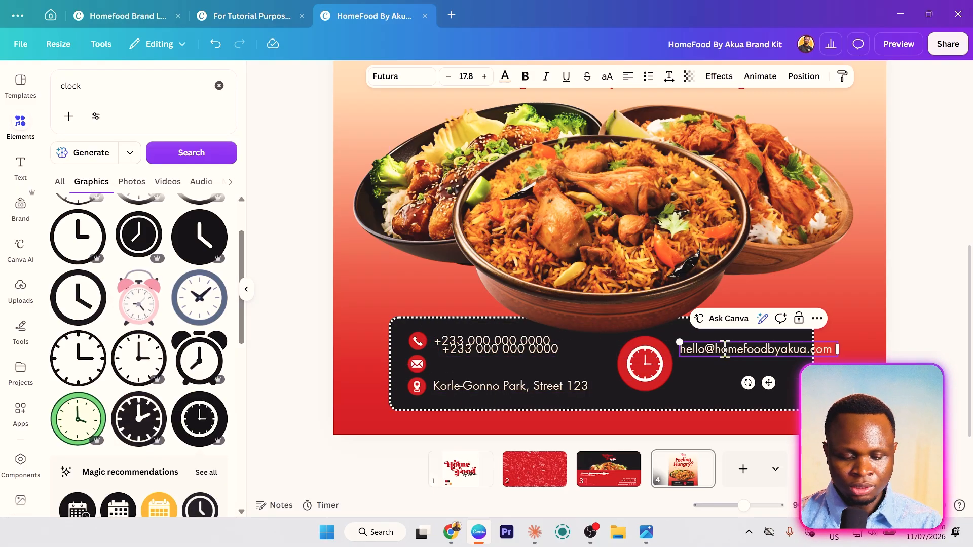
pyautogui.hotkey('ctrl', 'a')
pyautogui.write('Wor')
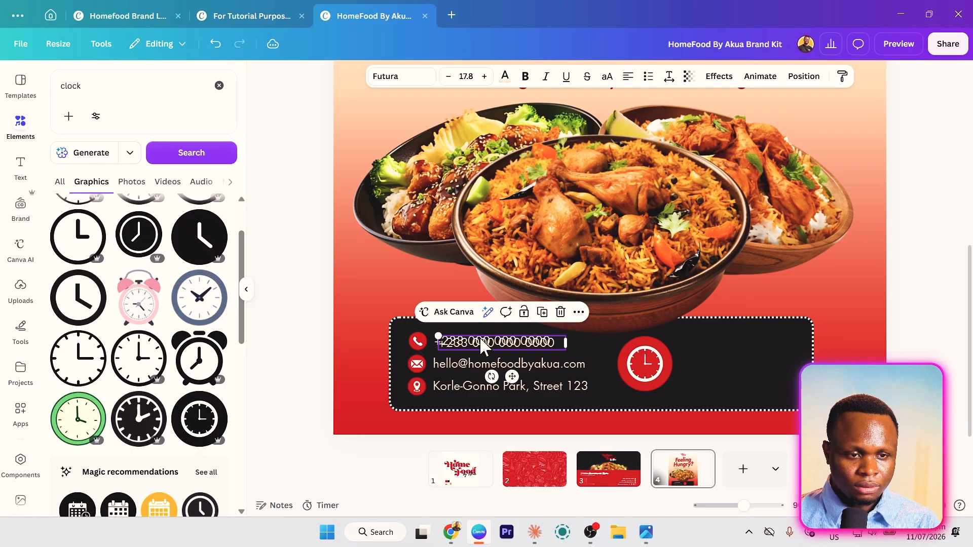
pyautogui.moveTo(480, 340); pyautogui.dragTo(721, 350)
pyautogui.doubleClick(721, 350)
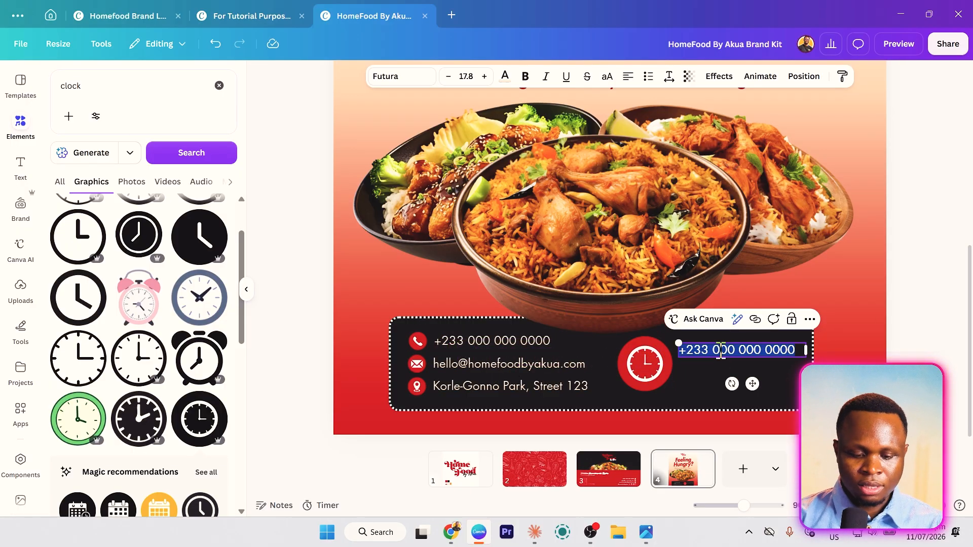
pyautogui.write('Working hours')
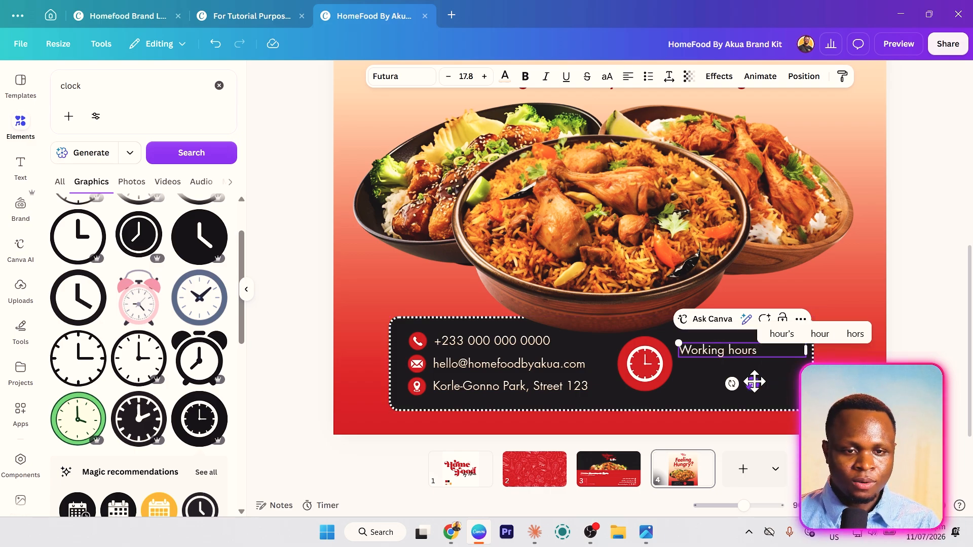
# - Add a second line below reading '9:00 Am - 6:00 PM' and narrow its box
pyautogui.moveTo(753, 381); pyautogui.dragTo(751, 398)
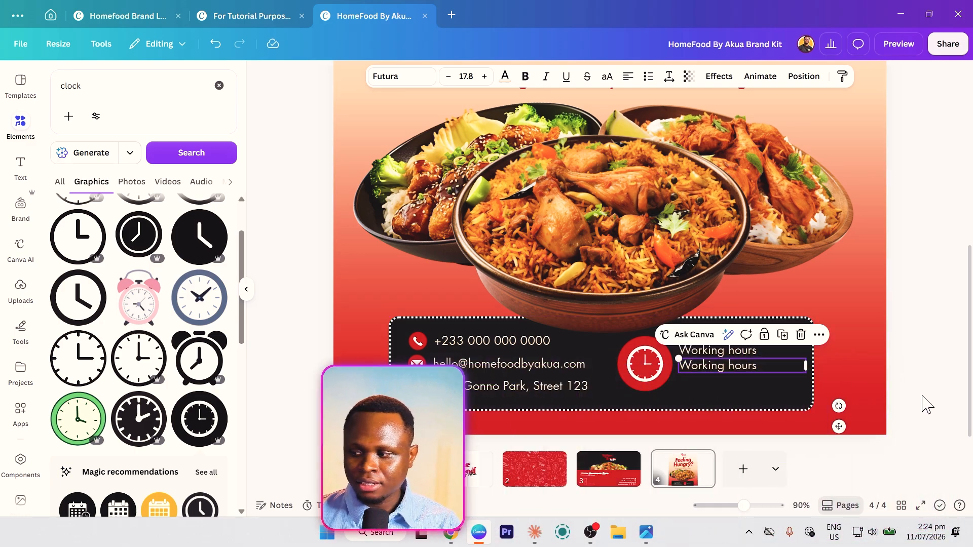
pyautogui.doubleClick(736, 365)
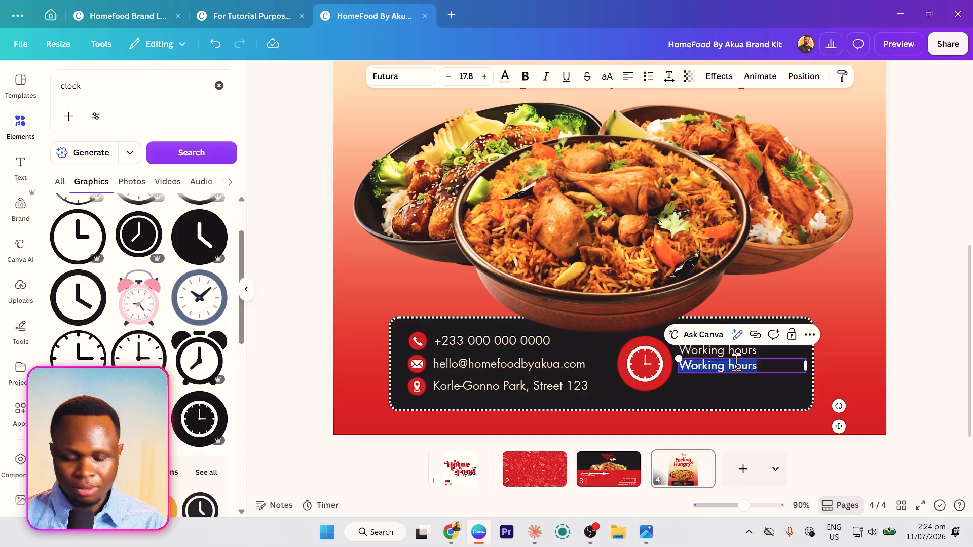
pyautogui.write('9:00 Am - 6')
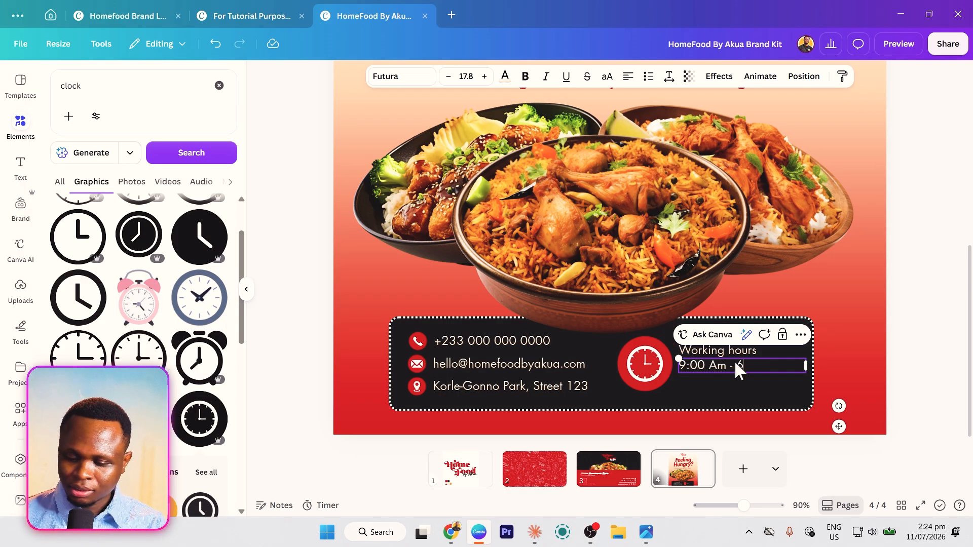
pyautogui.write(':00 PM')
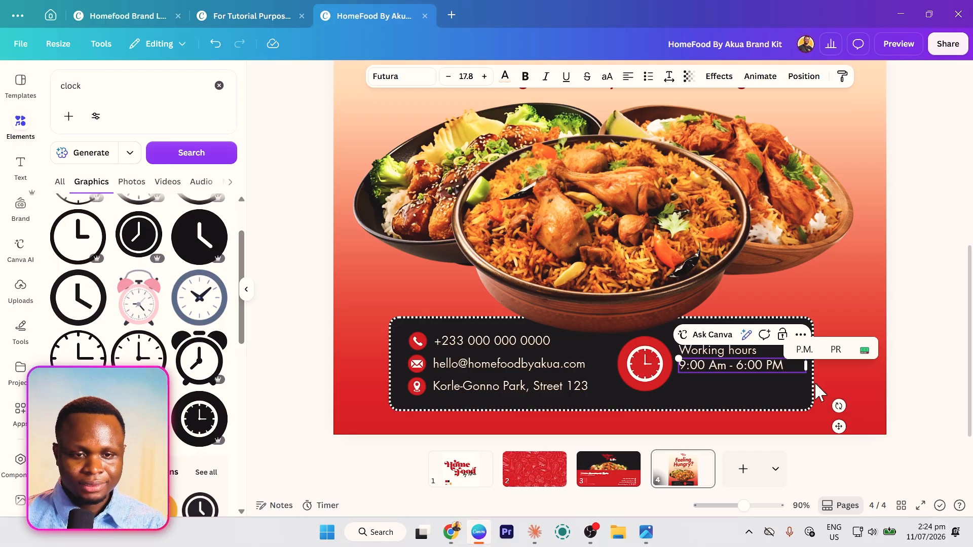
pyautogui.moveTo(805, 365)
pyautogui.mouseDown()
pyautogui.moveTo(785, 366)
pyautogui.moveTo(808, 378)
pyautogui.mouseUp()
pyautogui.click(846, 376)
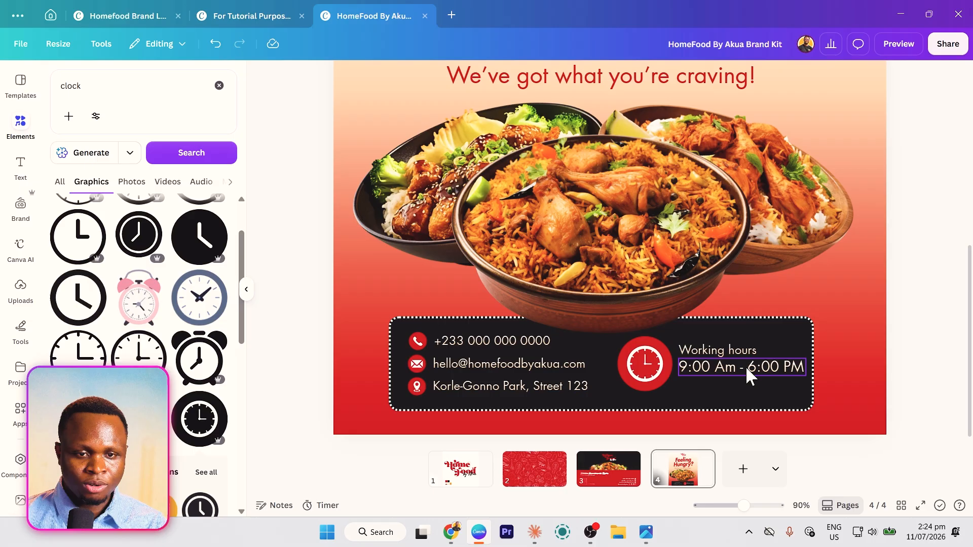
# - Duplicate the label below the hours and change it to 'Monday - Saturday'
pyautogui.click(710, 393)
pyautogui.click(719, 365)
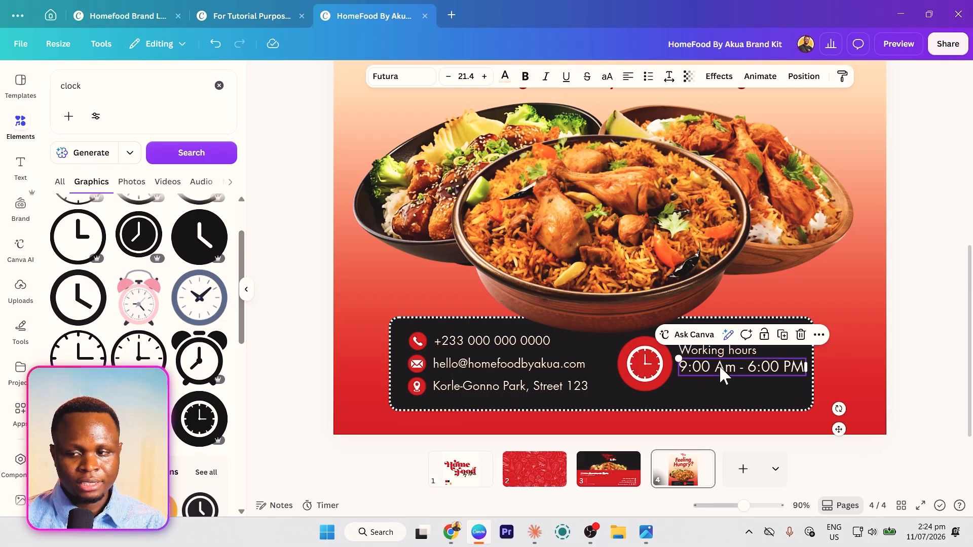
pyautogui.click(722, 351)
pyautogui.hotkey('ctrl', 'd')
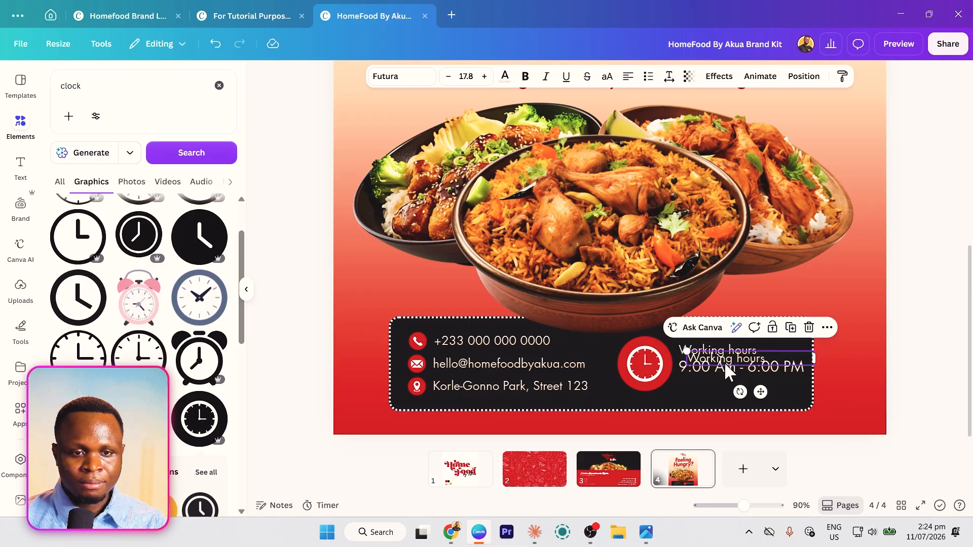
pyautogui.moveTo(724, 362); pyautogui.dragTo(716, 385)
pyautogui.doubleClick(717, 385)
pyautogui.write('Mon')
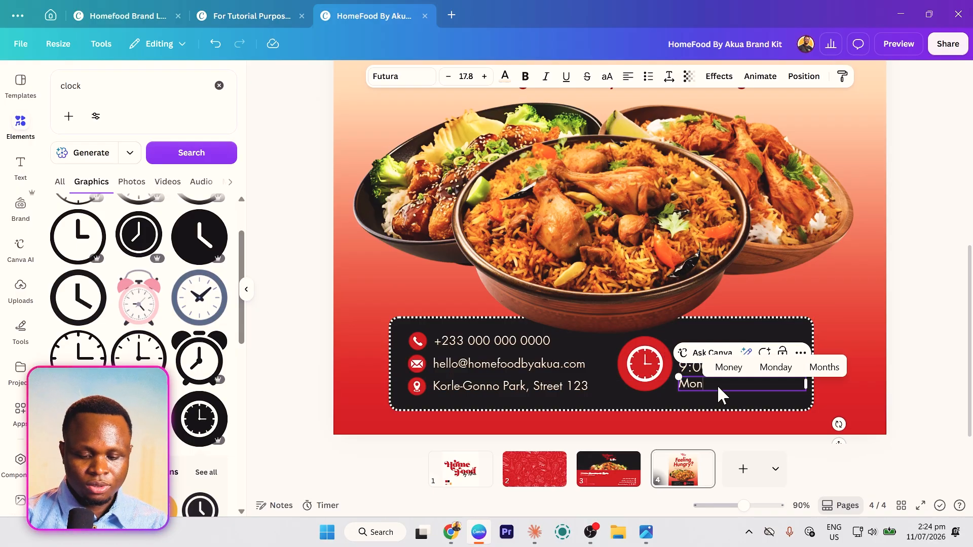
pyautogui.write('day - ')
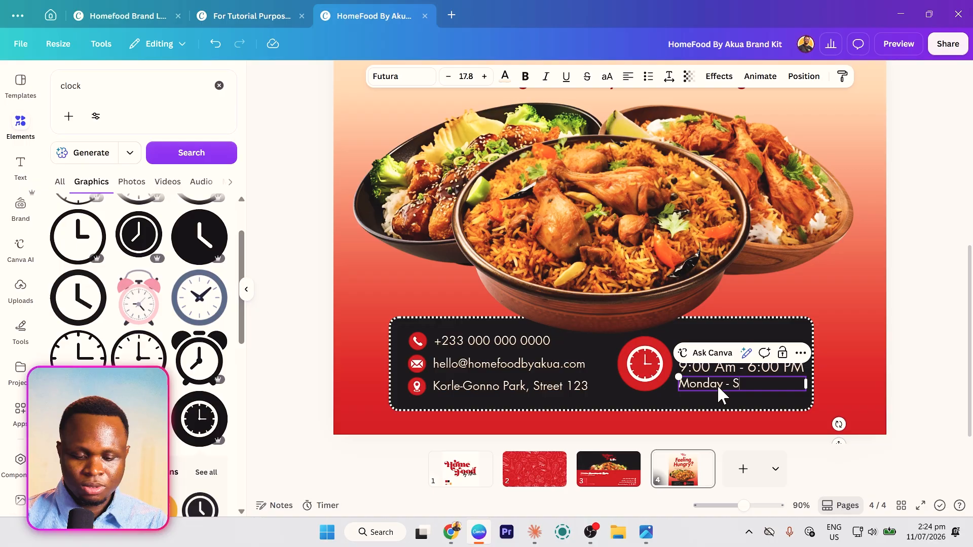
pyautogui.write('Saturday')
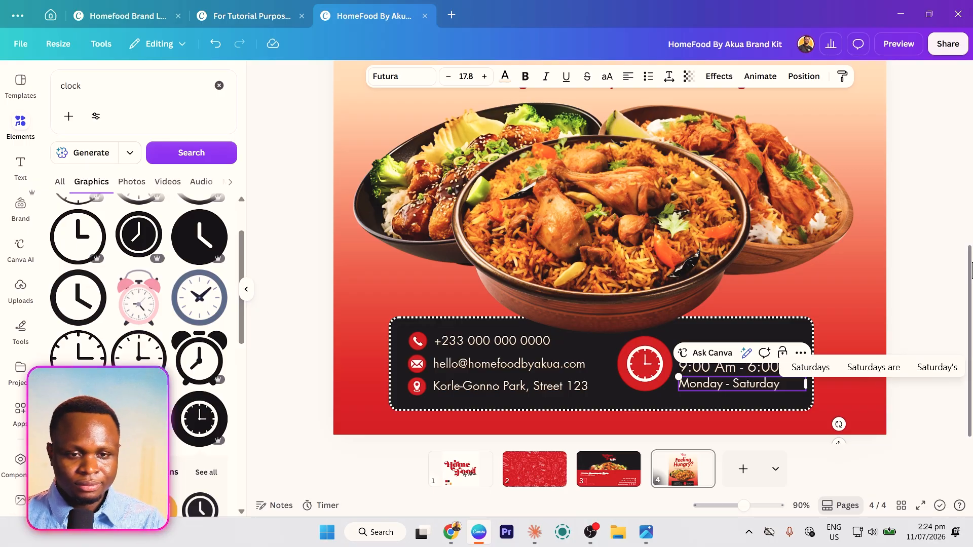
pyautogui.click(907, 259)
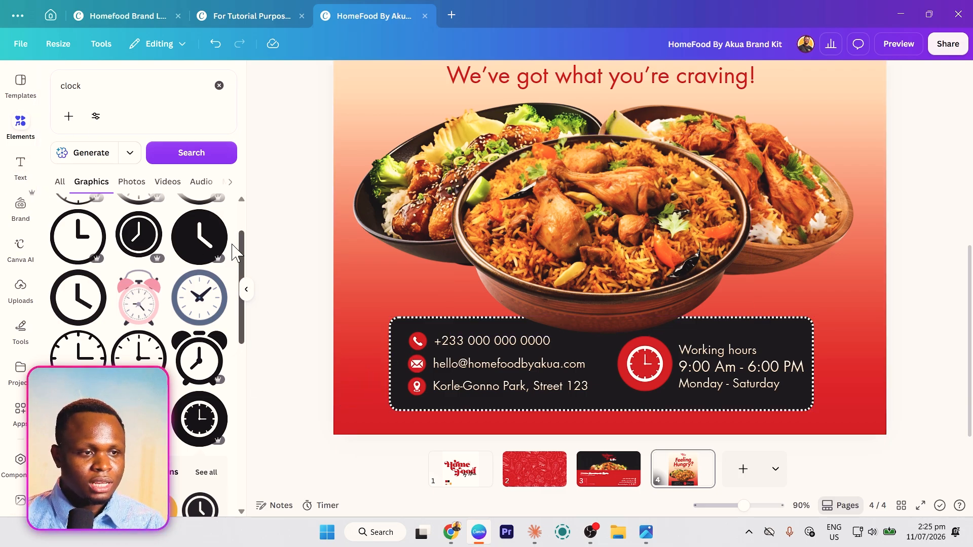
# - Add a six-point star from Shapes and place it over the left food bowl
pyautogui.scroll(2, 104, 223)
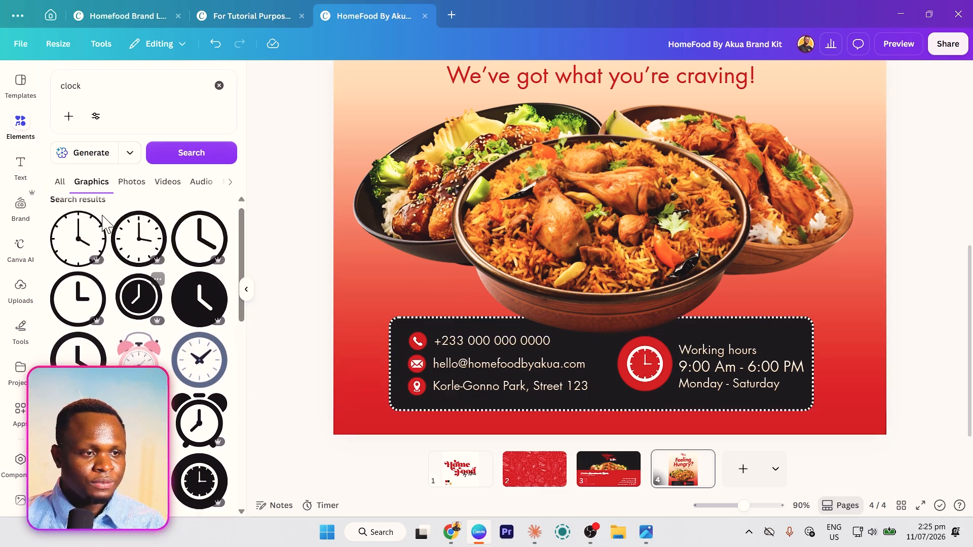
pyautogui.click(219, 85)
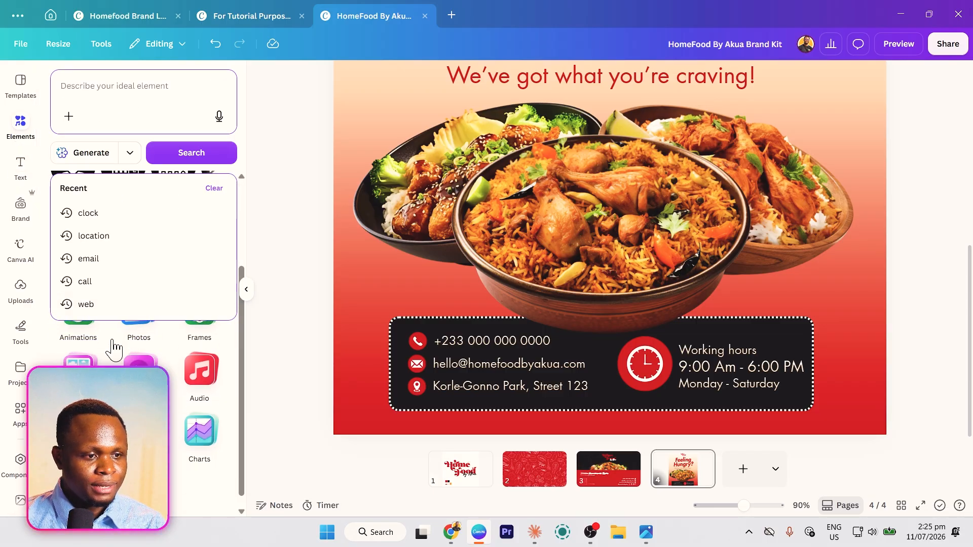
pyautogui.click(86, 386)
pyautogui.click(86, 388)
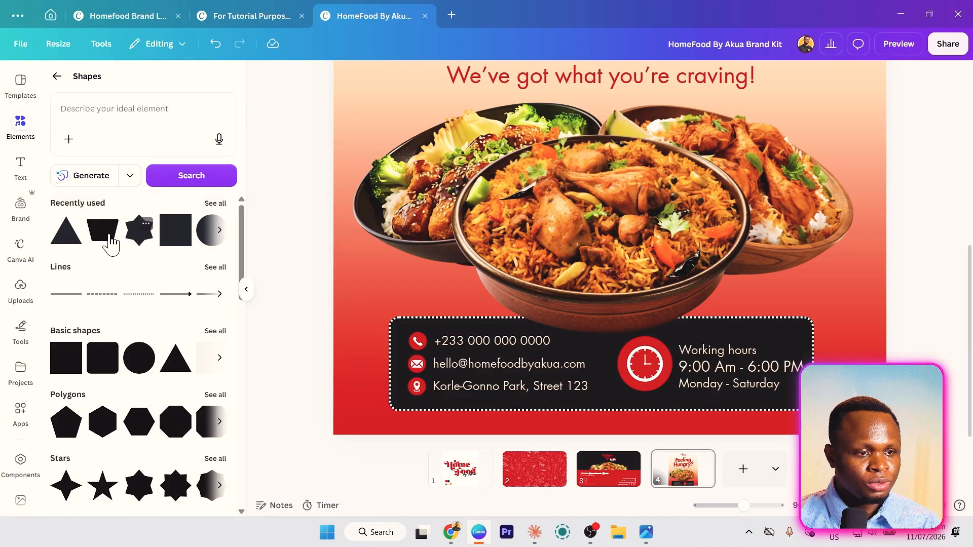
pyautogui.scroll(-3, 141, 499)
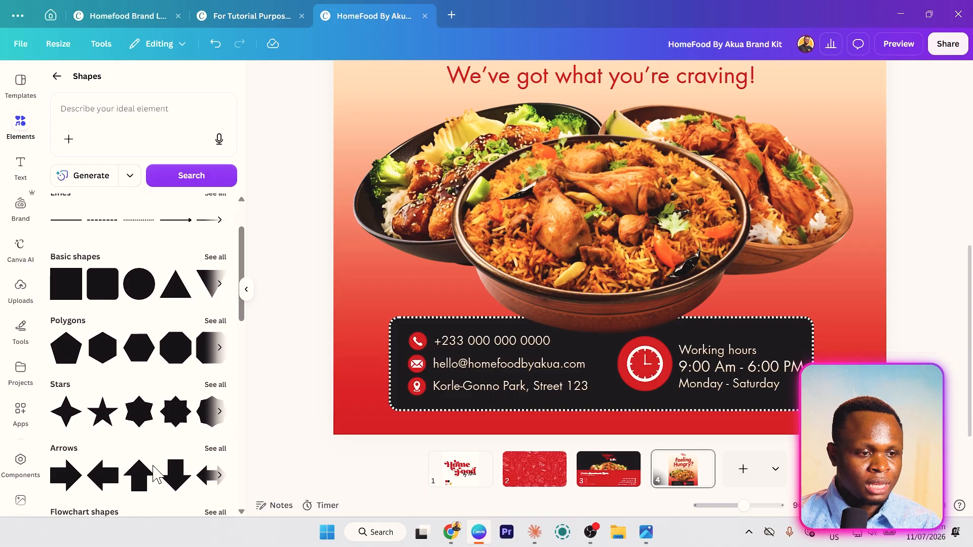
pyautogui.click(142, 375)
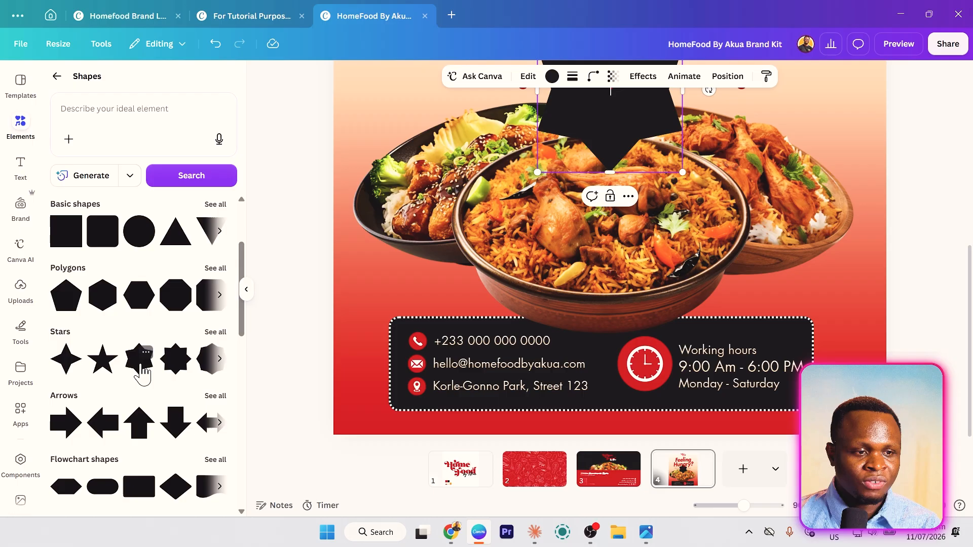
pyautogui.moveTo(538, 208); pyautogui.dragTo(482, 296)
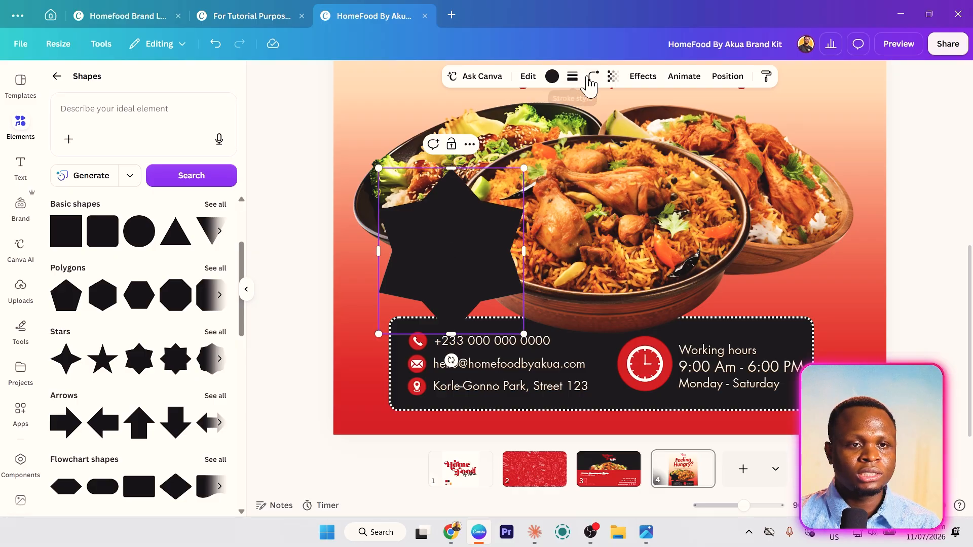
# - Round the star's corners to 25, shrink it slightly over the bowls, and colour it red
pyautogui.click(593, 77)
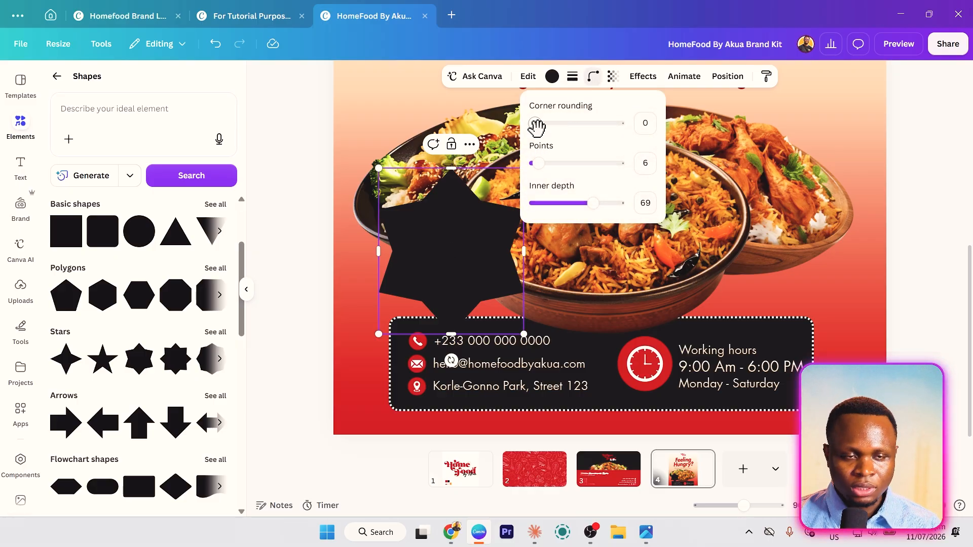
pyautogui.moveTo(536, 126); pyautogui.dragTo(552, 128)
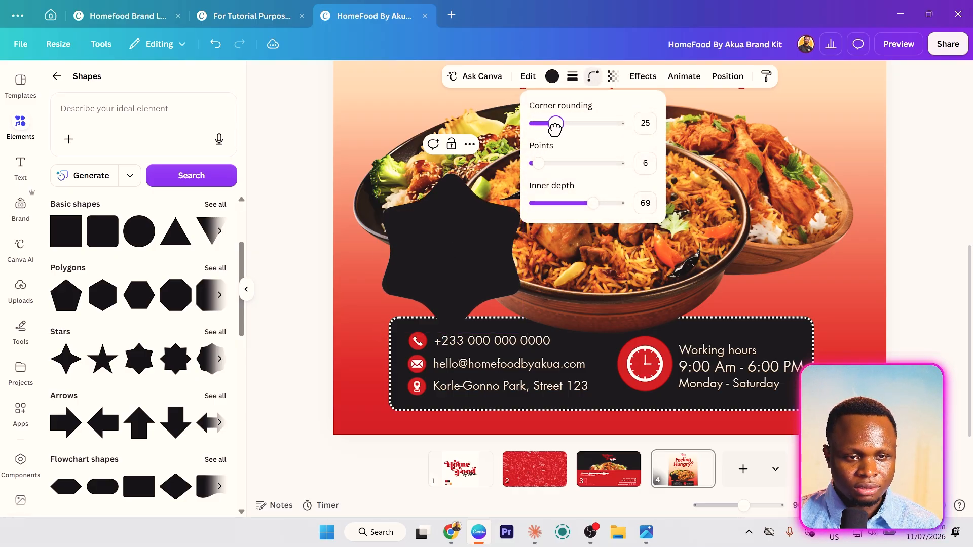
pyautogui.moveTo(393, 274); pyautogui.dragTo(394, 244)
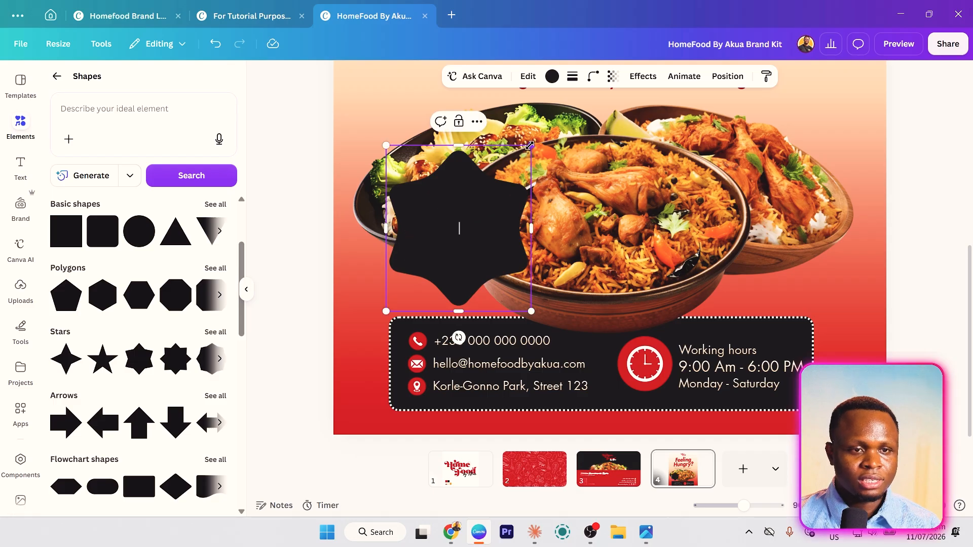
pyautogui.moveTo(530, 146); pyautogui.dragTo(501, 180)
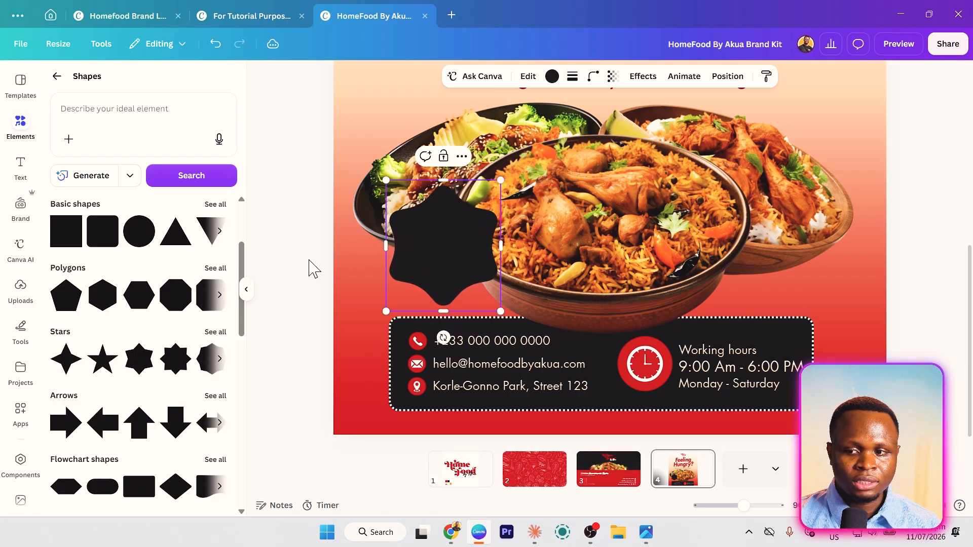
pyautogui.click(552, 76)
pyautogui.click(139, 161)
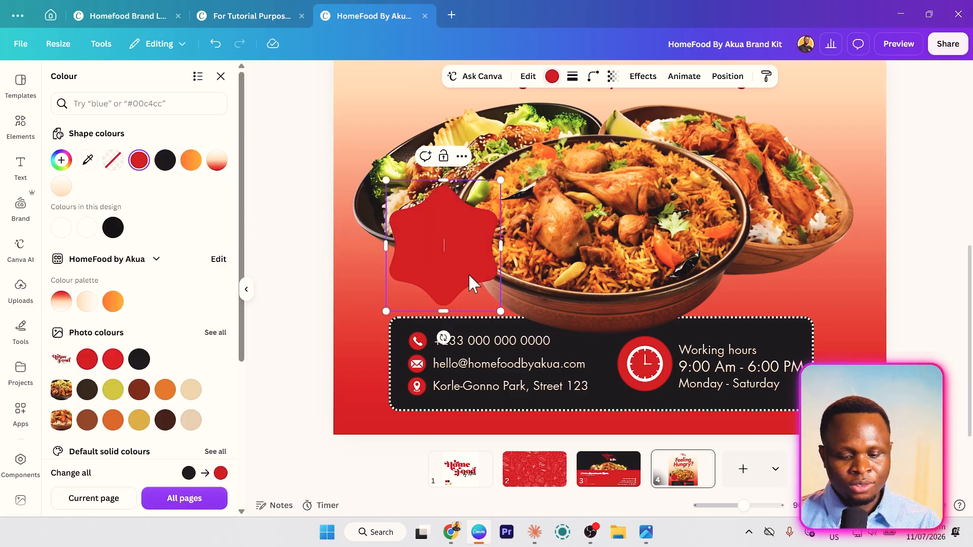
# - Duplicate the red star, recolour the copy cream, and shrink it inside the red star
pyautogui.click(413, 266)
pyautogui.moveTo(414, 269); pyautogui.dragTo(454, 262)
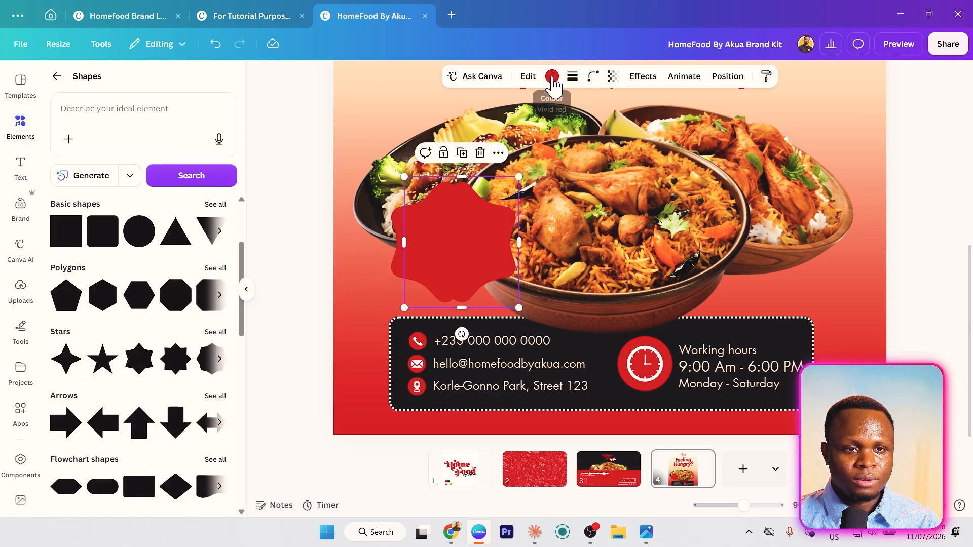
pyautogui.click(552, 76)
pyautogui.click(61, 186)
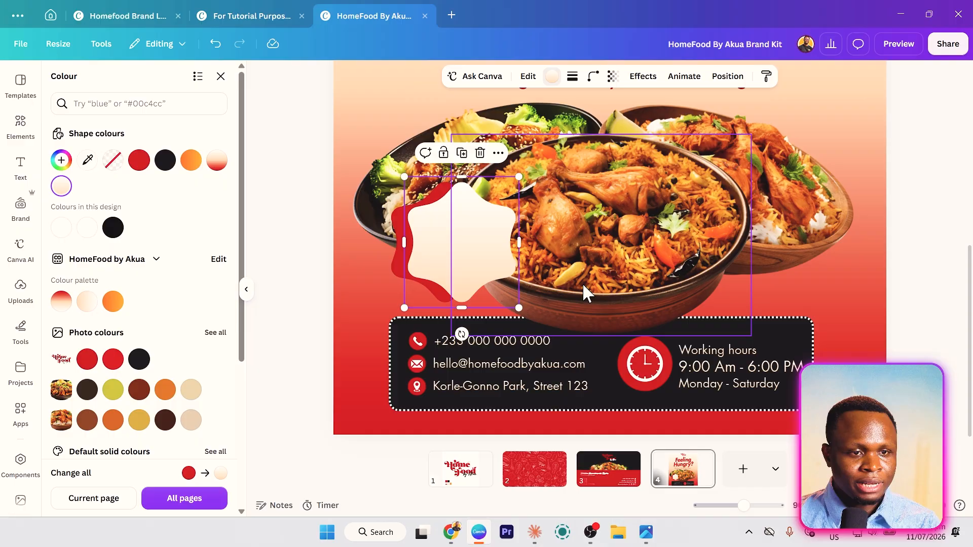
pyautogui.moveTo(500, 271); pyautogui.dragTo(482, 260)
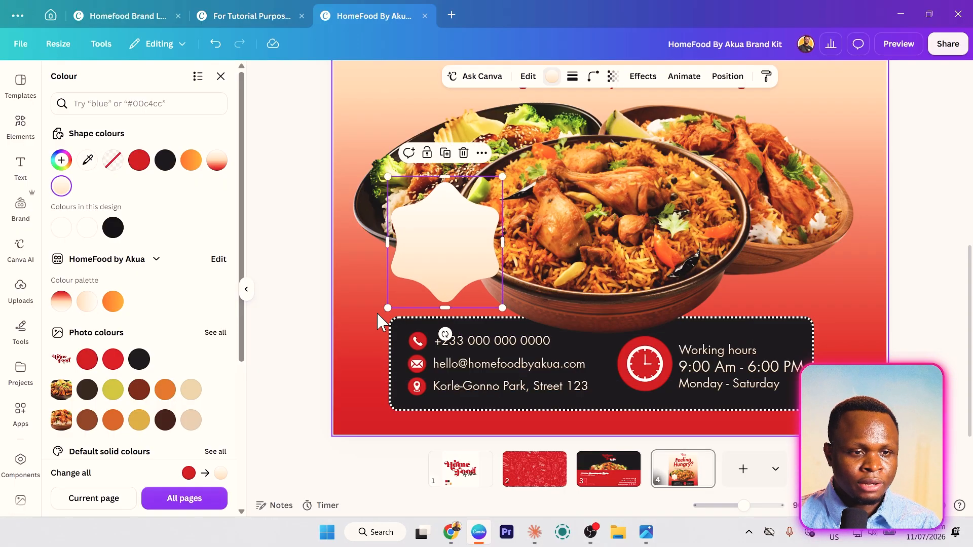
pyautogui.moveTo(388, 307); pyautogui.dragTo(399, 303)
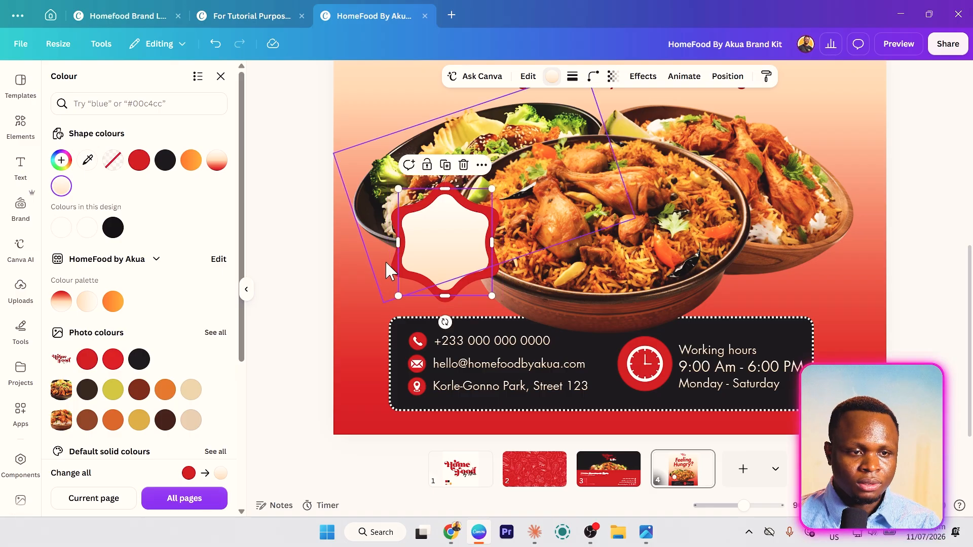
# - Add a white star copy, send it one layer back, and offset it behind the red star
pyautogui.hotkey('ctrl', 'v')
pyautogui.moveTo(423, 244); pyautogui.dragTo(450, 262)
pyautogui.click(87, 227)
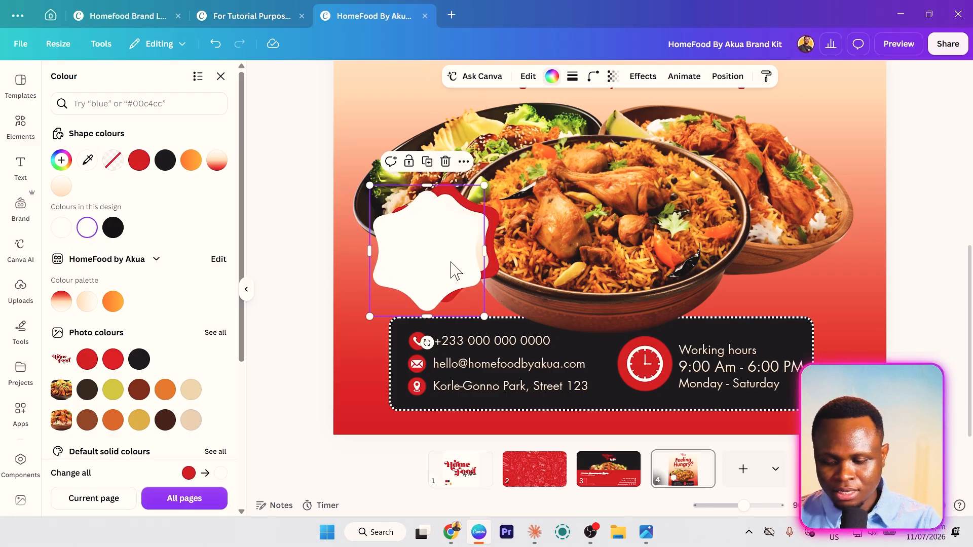
pyautogui.hotkey('ctrl', '[')
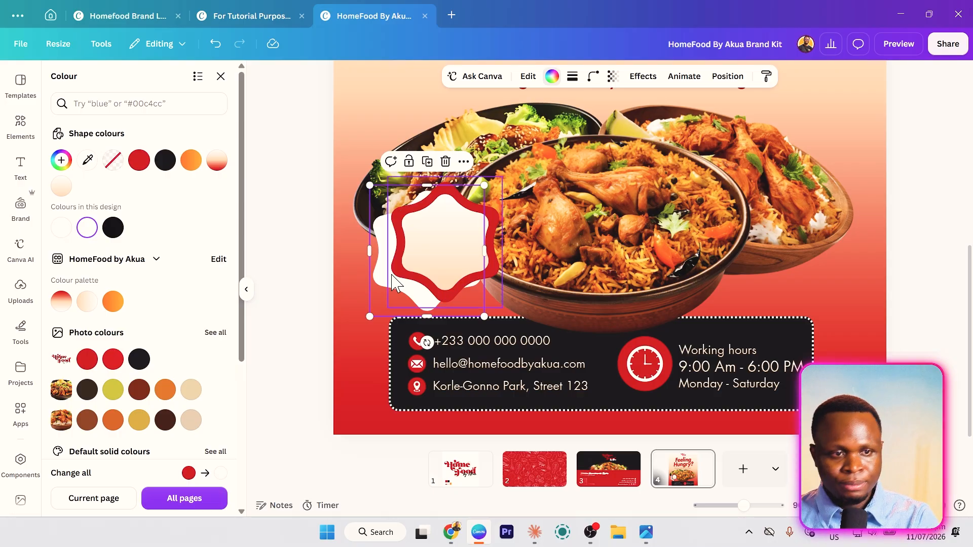
pyautogui.moveTo(392, 276); pyautogui.dragTo(403, 271)
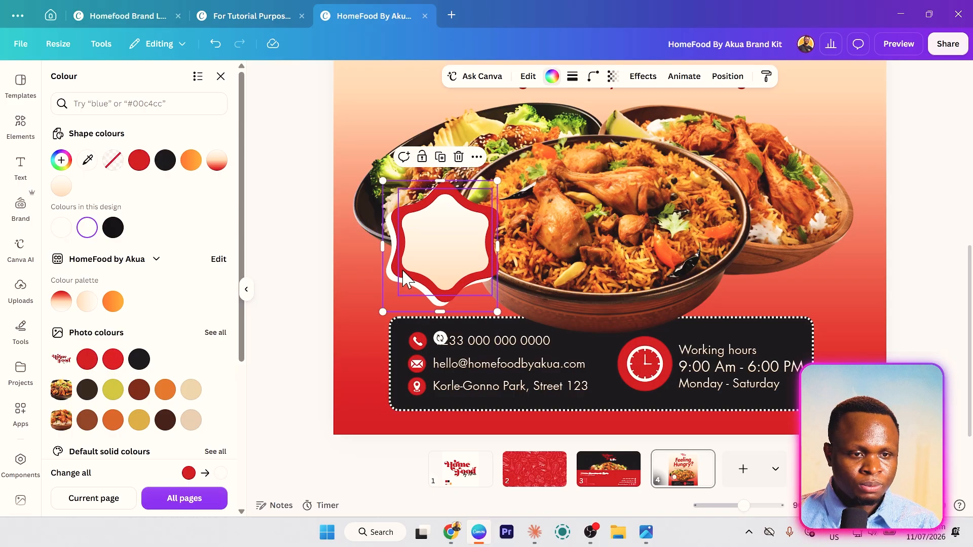
pyautogui.click(379, 304)
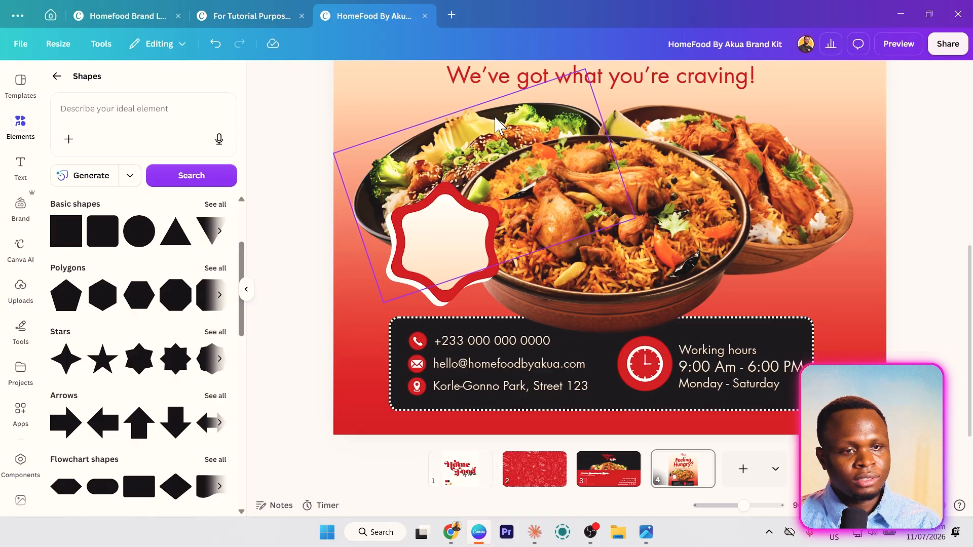
# - Copy the 'Feeling Hungry?' heading over the food photo and change its text to 'Now Open'
pyautogui.scroll(2, 482, 167)
pyautogui.click(494, 101)
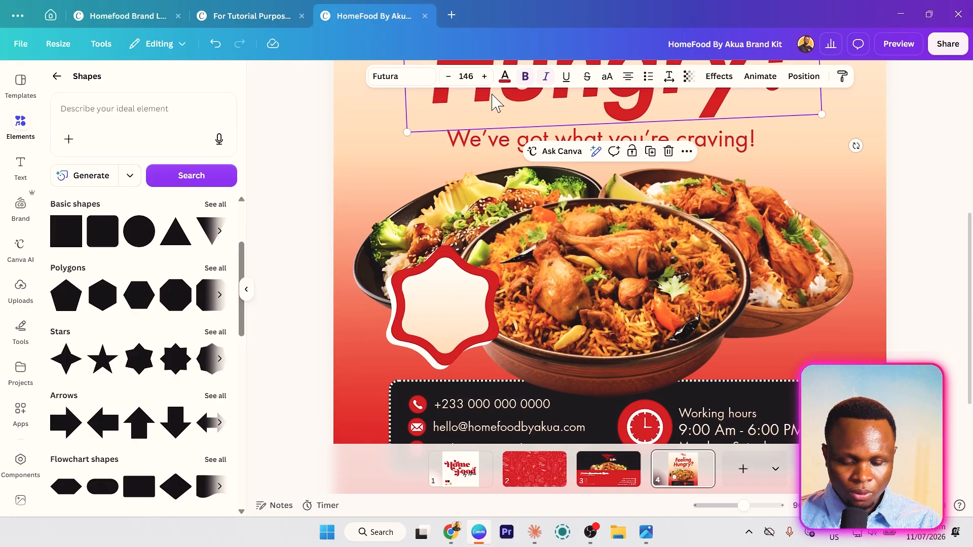
pyautogui.moveTo(497, 100); pyautogui.dragTo(408, 350)
pyautogui.doubleClick(406, 338)
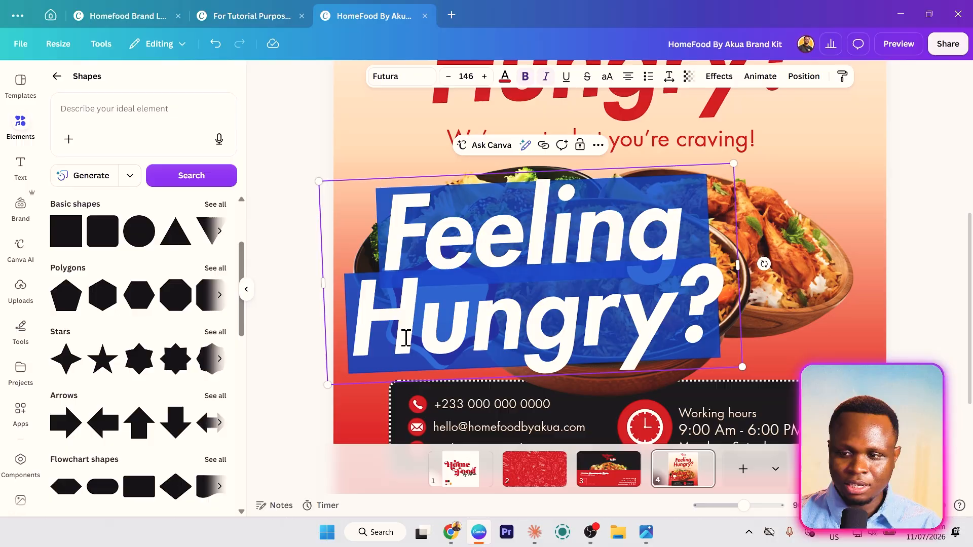
pyautogui.write('Now Open')
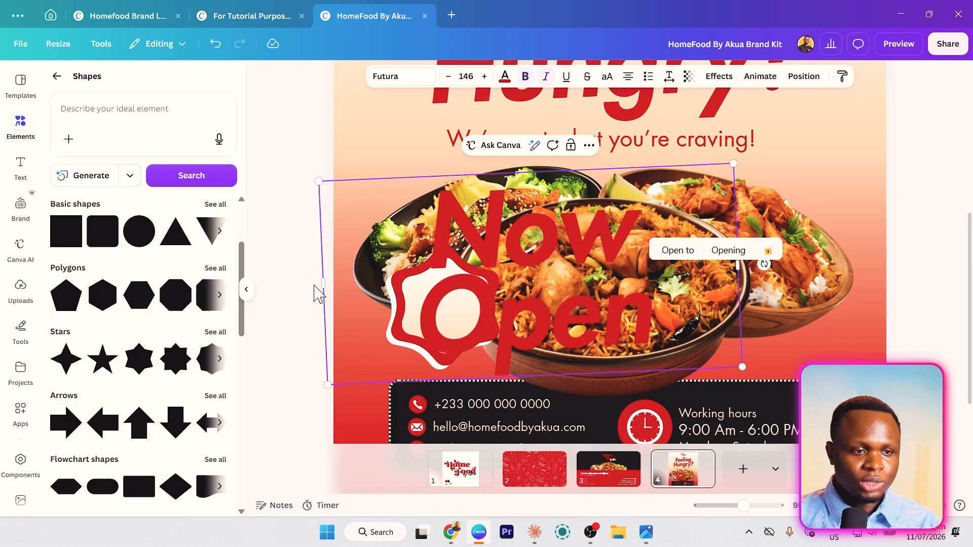
# - Shrink the 'Now Open' text to badge size and centre it on the star badge
pyautogui.moveTo(323, 280); pyautogui.dragTo(386, 277)
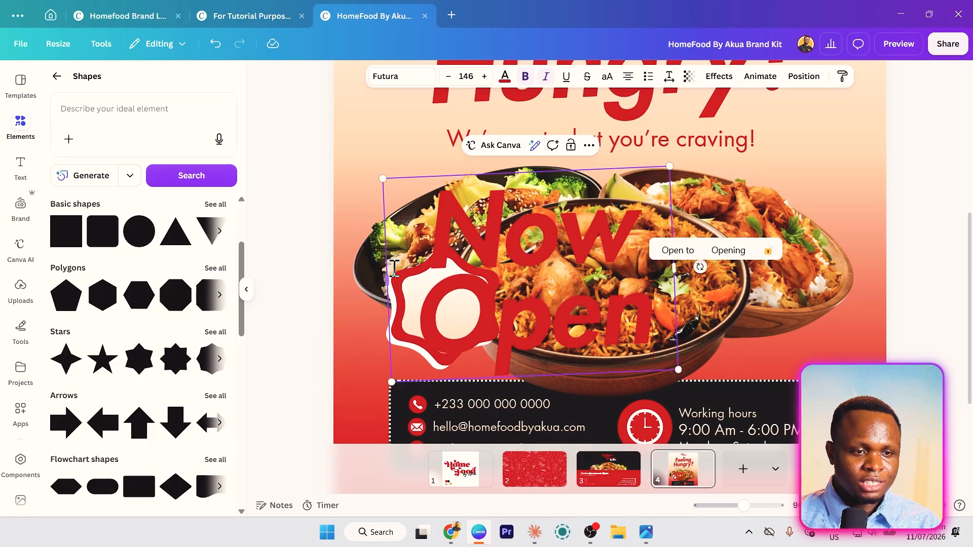
pyautogui.moveTo(398, 199); pyautogui.dragTo(495, 242)
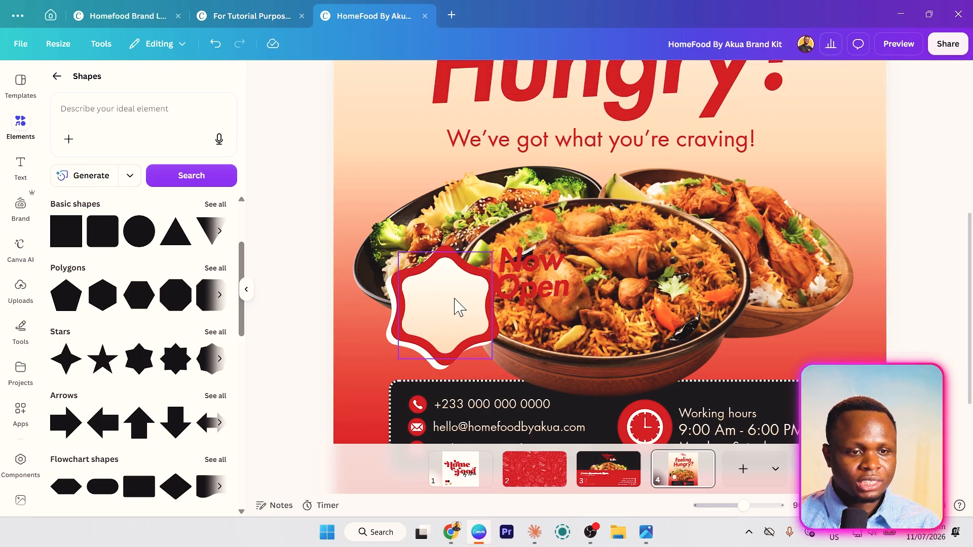
pyautogui.moveTo(519, 286); pyautogui.dragTo(423, 315)
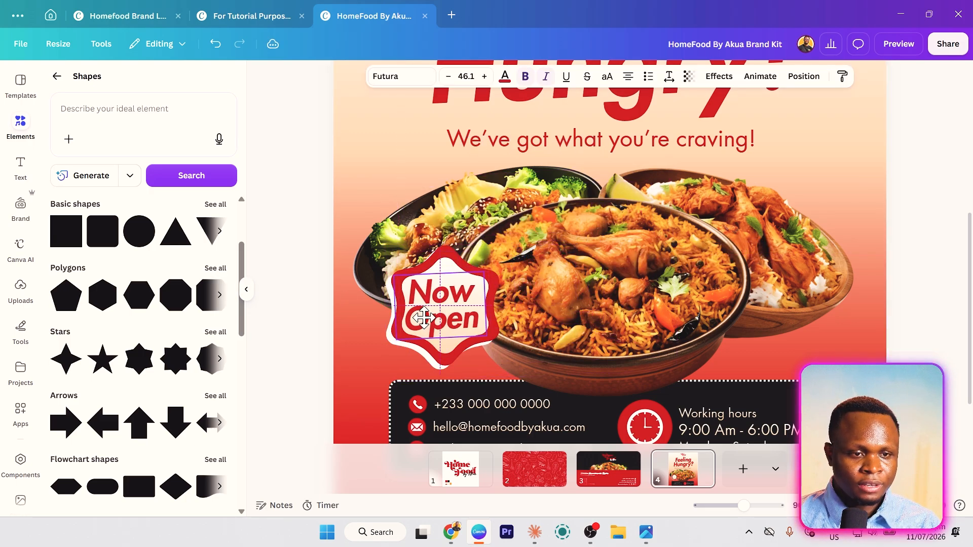
pyautogui.moveTo(487, 272); pyautogui.dragTo(482, 274)
pyautogui.moveTo(434, 322); pyautogui.dragTo(436, 314)
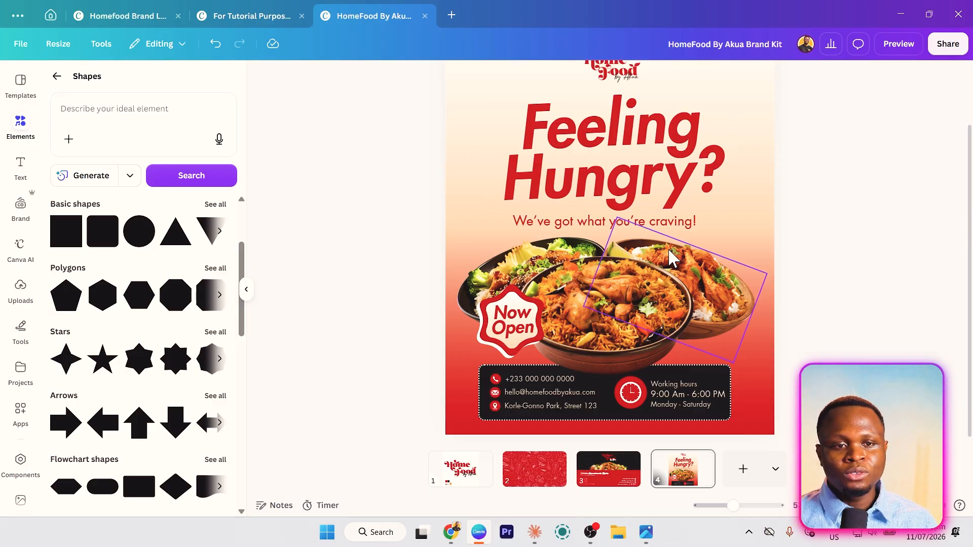
pyautogui.scroll(2, 470, 152)
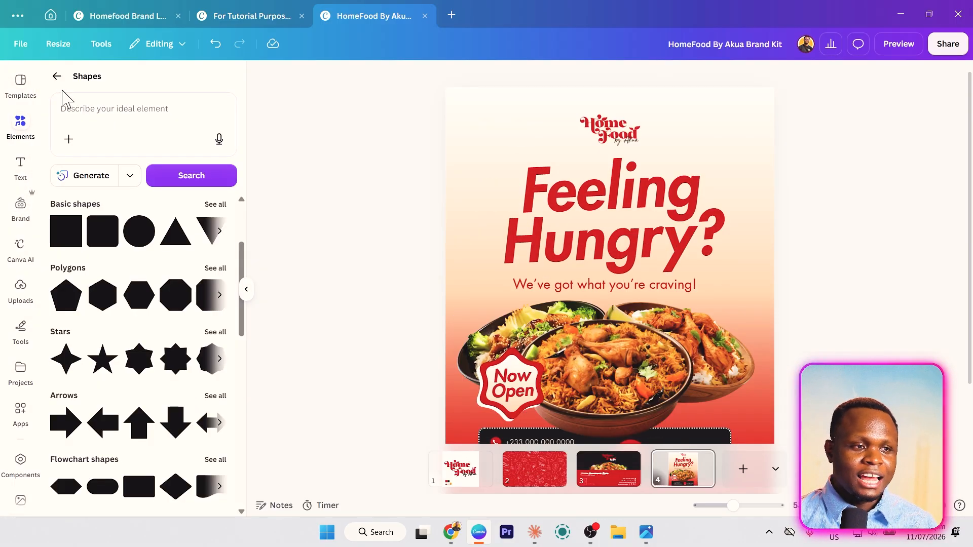
# - Search 'pepper' photos and place the red chili photo along the flyer's right edge
pyautogui.click(57, 78)
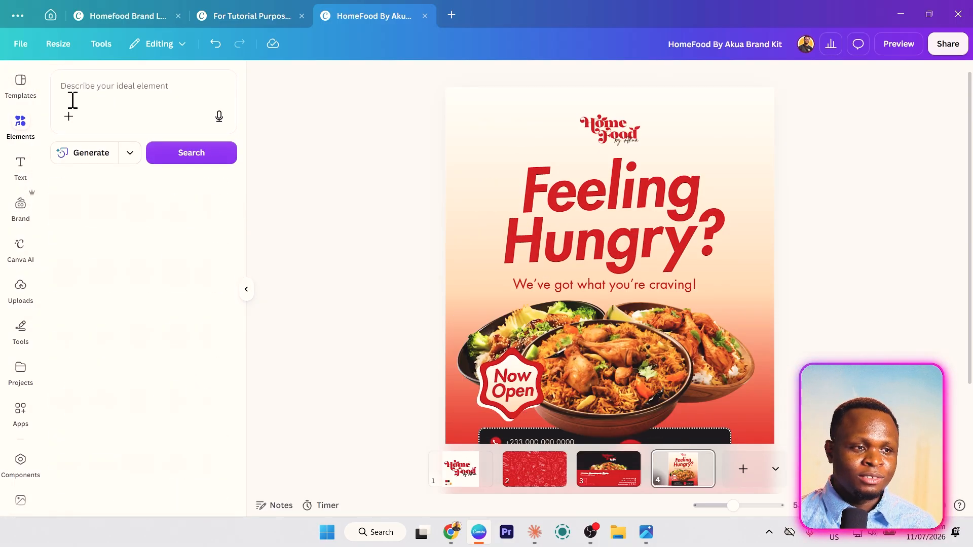
pyautogui.click(98, 90)
pyautogui.write('pepper')
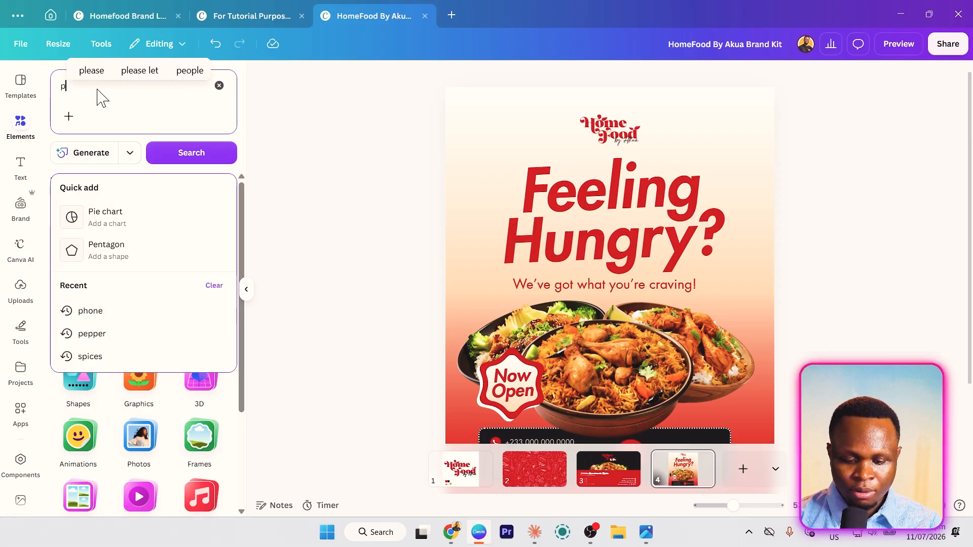
pyautogui.press('Return')
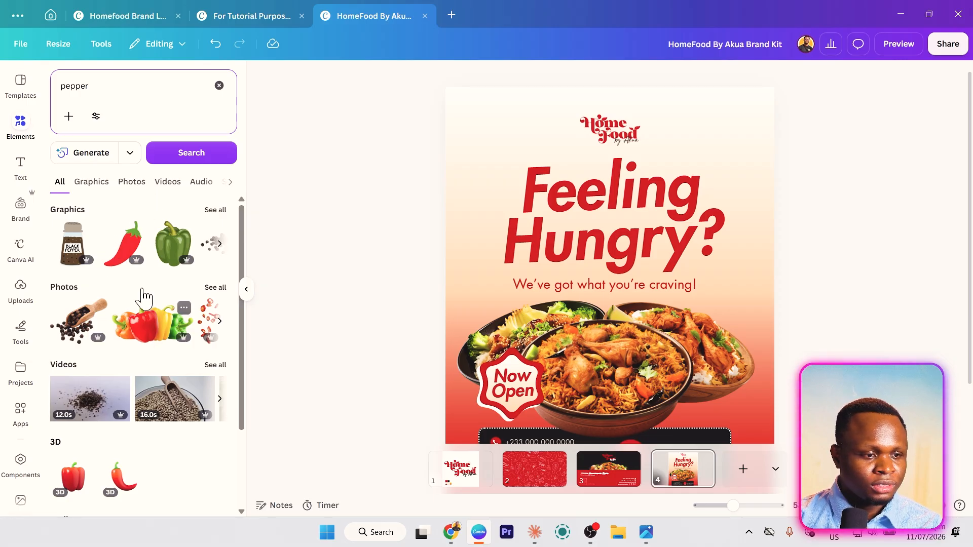
pyautogui.click(127, 187)
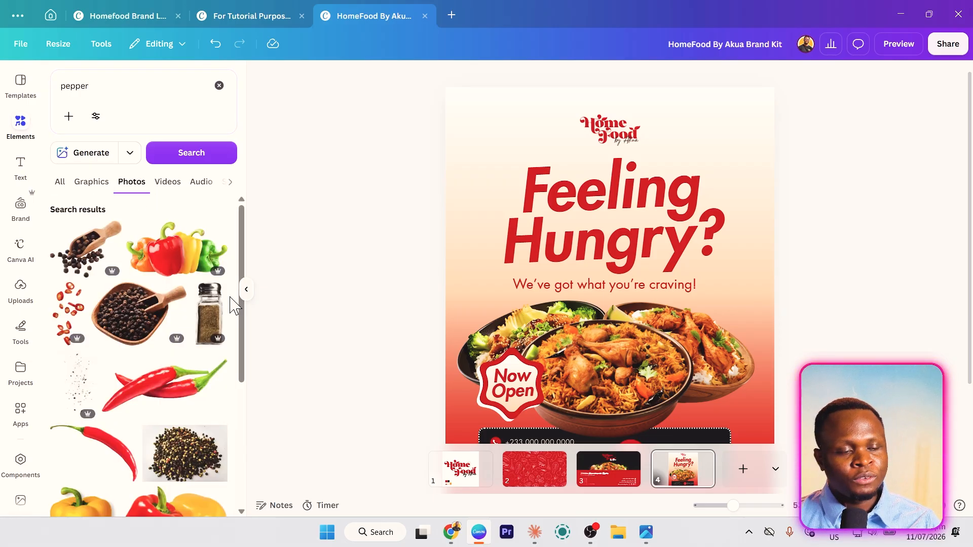
pyautogui.scroll(-2, 221, 340)
pyautogui.scroll(-3, 220, 339)
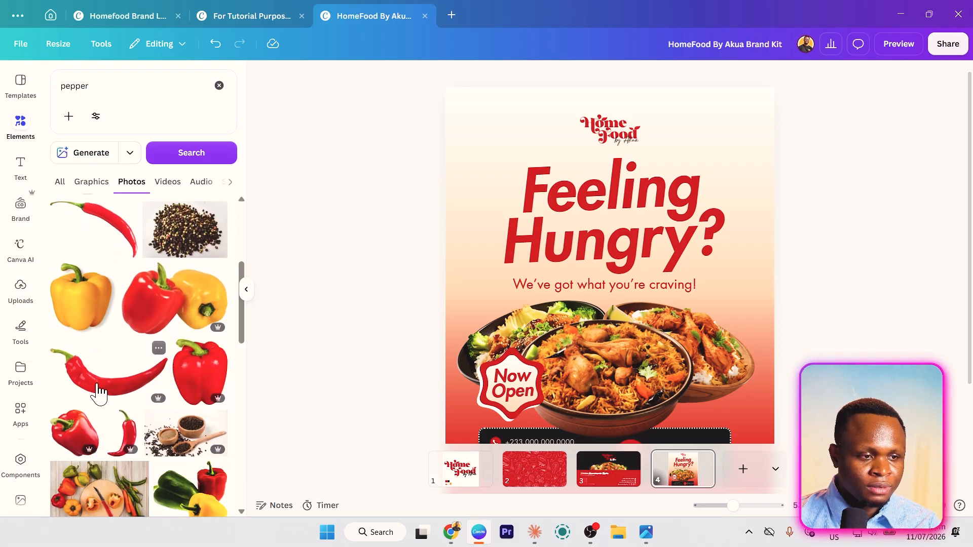
pyautogui.scroll(-3, 102, 385)
pyautogui.click(124, 306)
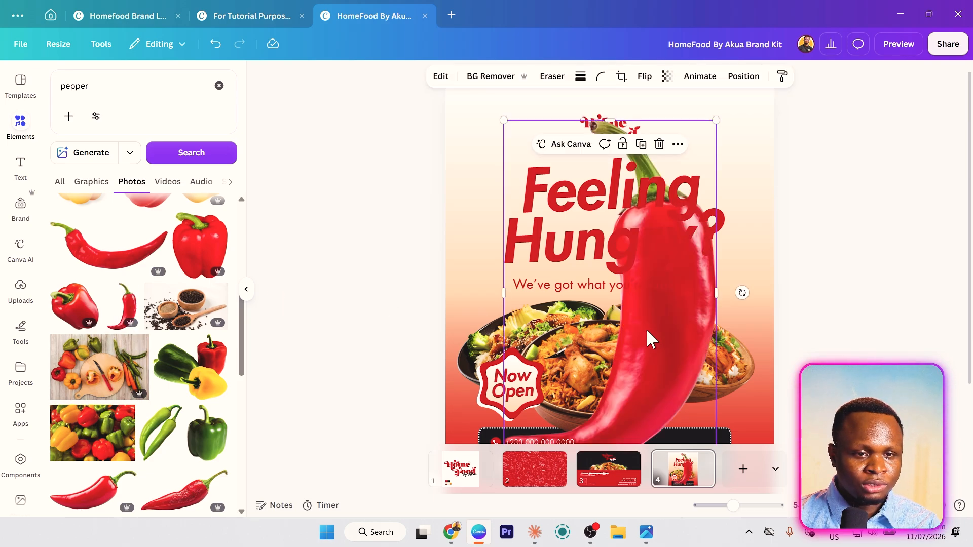
pyautogui.moveTo(651, 340); pyautogui.dragTo(748, 331)
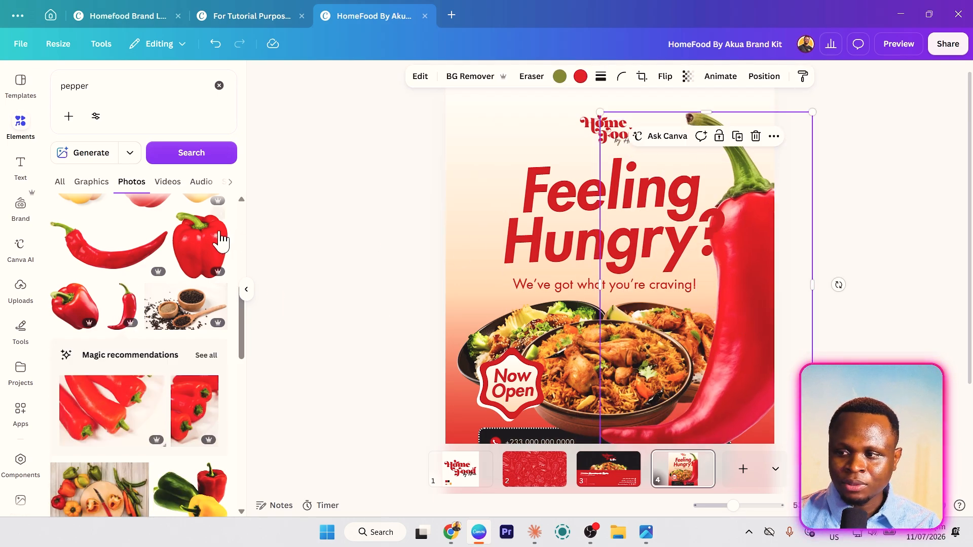
pyautogui.click(137, 90)
# - Search 'chicken' and 'tomatoes' and add the fried drumstick and tomato slice photos
pyautogui.write('chicken')
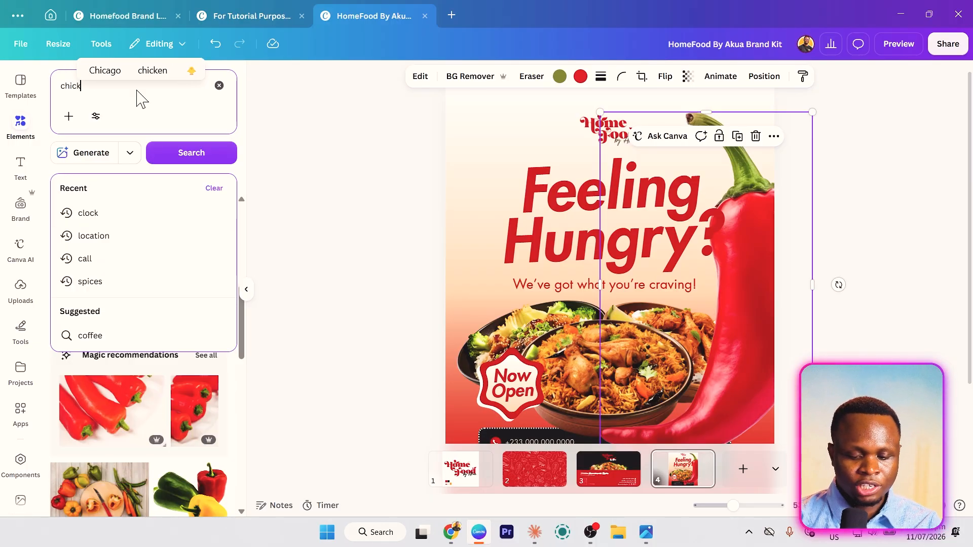
pyautogui.press('Return')
pyautogui.click(99, 322)
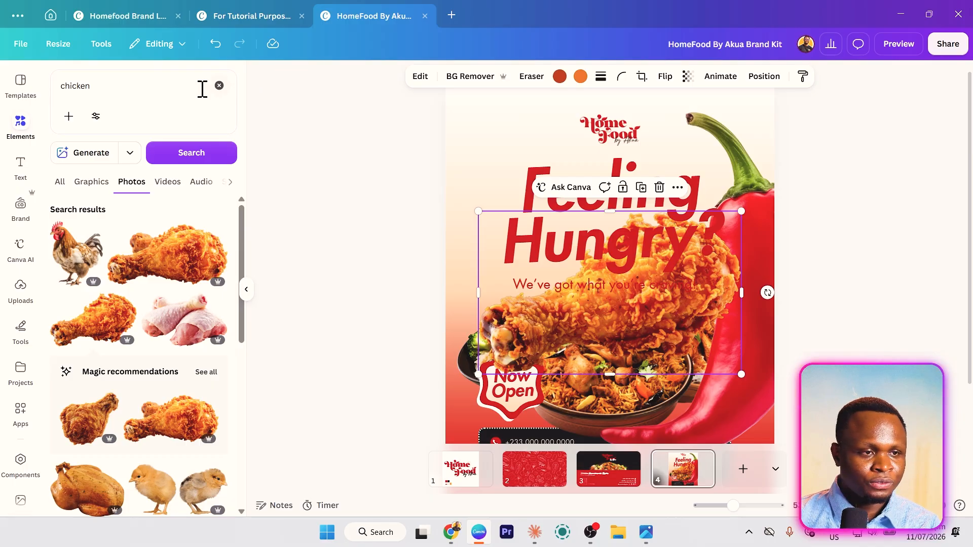
pyautogui.click(173, 83)
pyautogui.write('tomatoes')
pyautogui.press('Return')
pyautogui.click(82, 323)
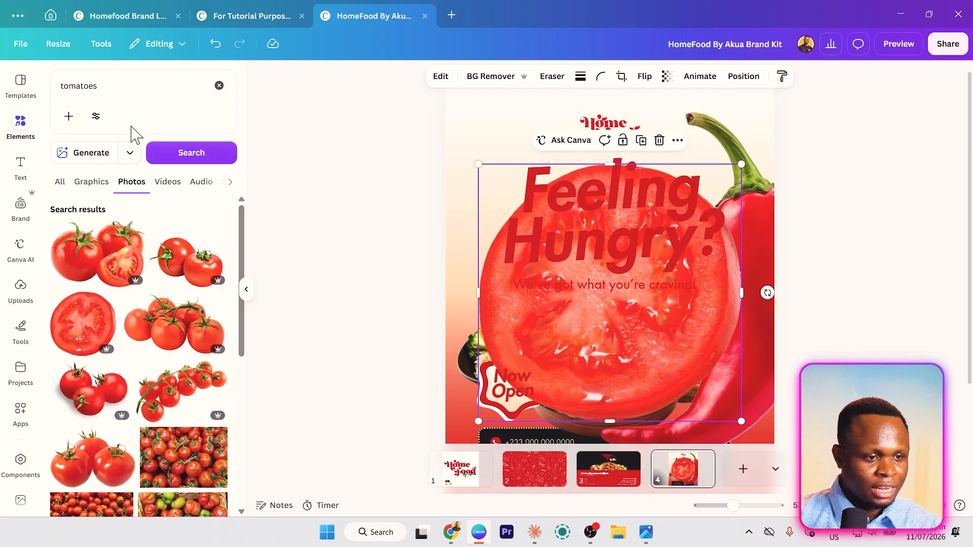
# - Search 'sliced pepper', add a red pepper-ring photo, shrink it and move it lower right
pyautogui.click(127, 83)
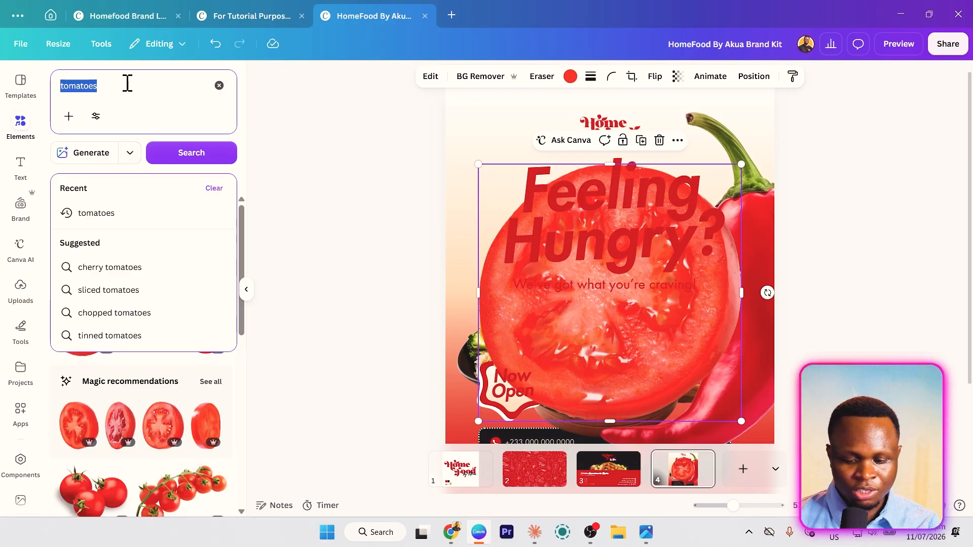
pyautogui.write('sliced pepper')
pyautogui.press('Return')
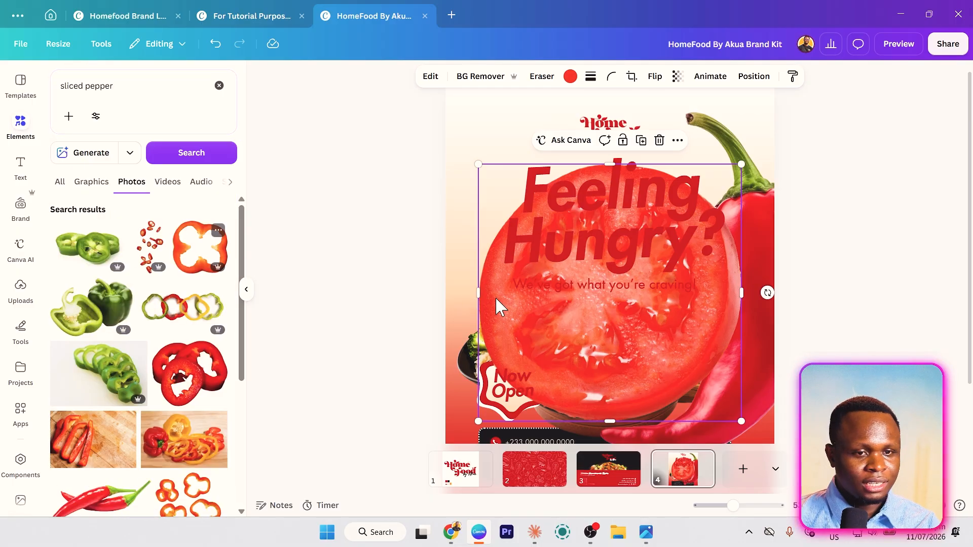
pyautogui.moveTo(200, 246); pyautogui.dragTo(578, 316)
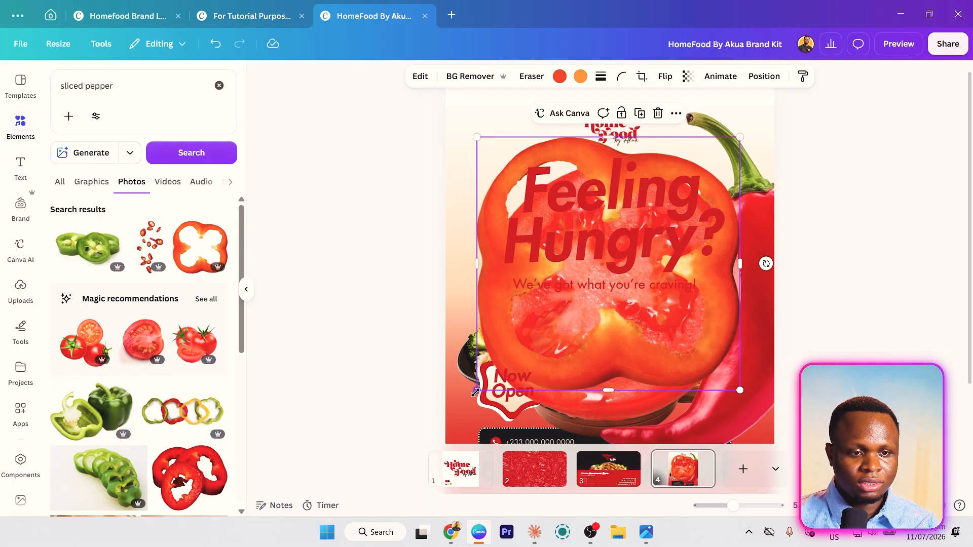
pyautogui.moveTo(475, 392); pyautogui.dragTo(630, 335)
pyautogui.moveTo(620, 276); pyautogui.dragTo(762, 405)
# - Tilt a chili about 45° at the top-right corner and set a nearly upright chili on the left side
pyautogui.moveTo(767, 306); pyautogui.dragTo(782, 279)
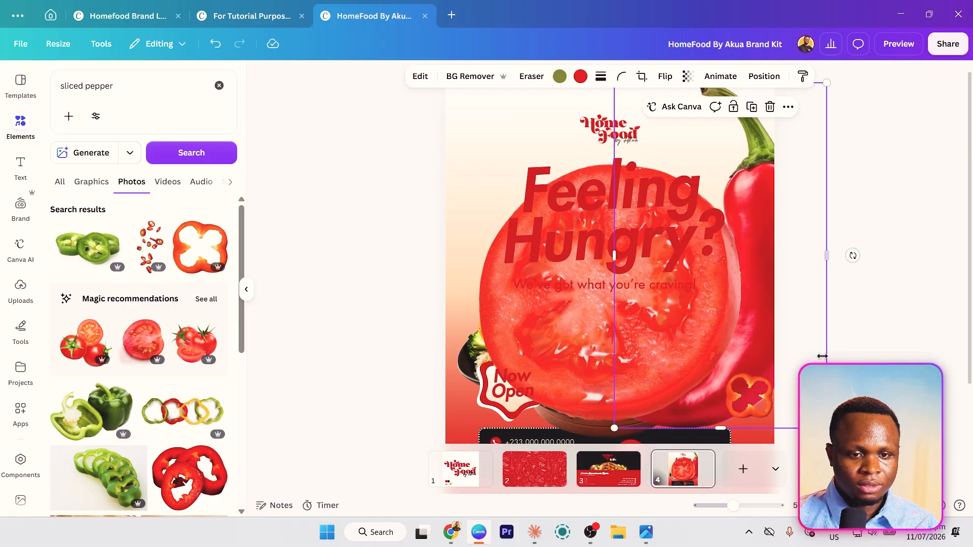
pyautogui.moveTo(853, 255); pyautogui.dragTo(909, 396)
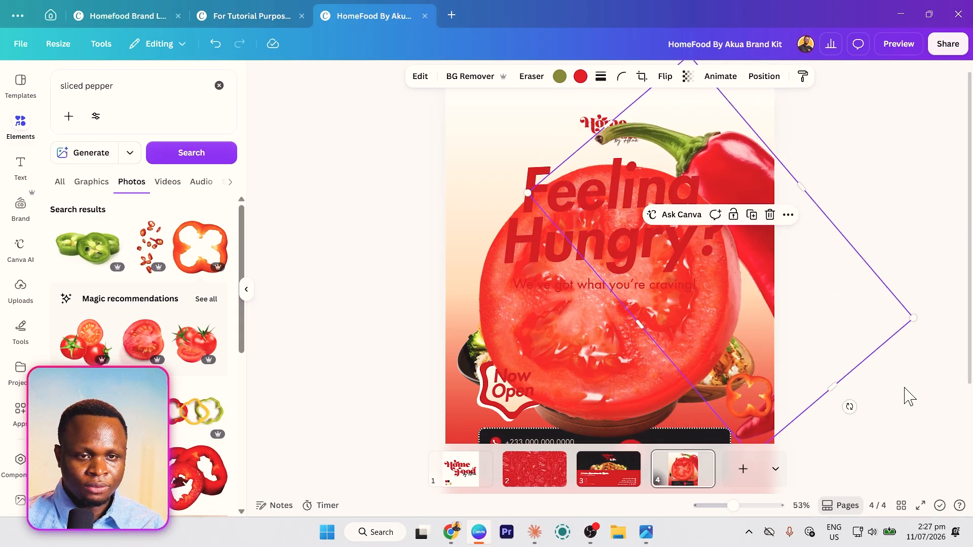
pyautogui.moveTo(770, 316); pyautogui.dragTo(801, 283)
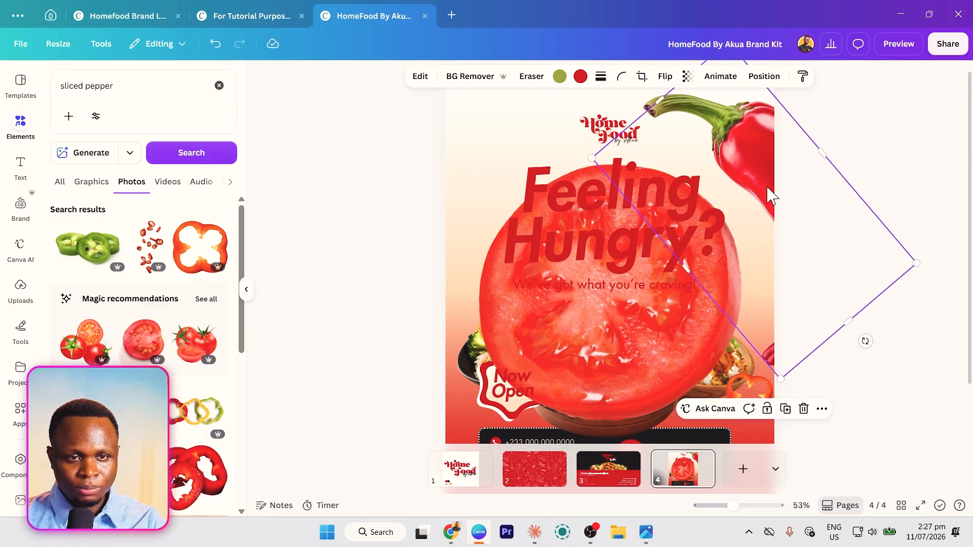
pyautogui.moveTo(764, 191); pyautogui.dragTo(532, 243)
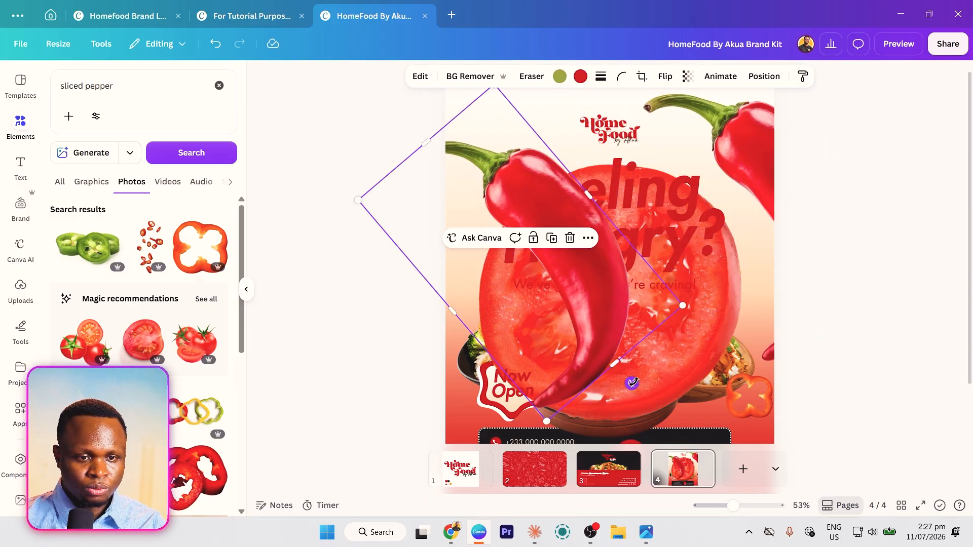
pyautogui.moveTo(632, 382); pyautogui.dragTo(410, 129)
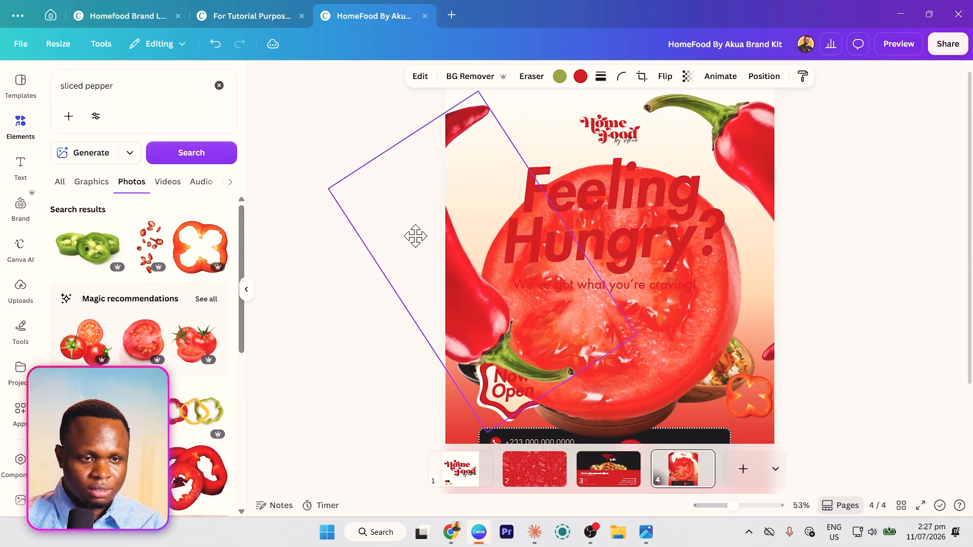
pyautogui.moveTo(415, 236); pyautogui.dragTo(375, 256)
pyautogui.moveTo(347, 138); pyautogui.dragTo(328, 293)
# - Shrink the tomato slice into the lower right of the flyer
pyautogui.click(639, 378)
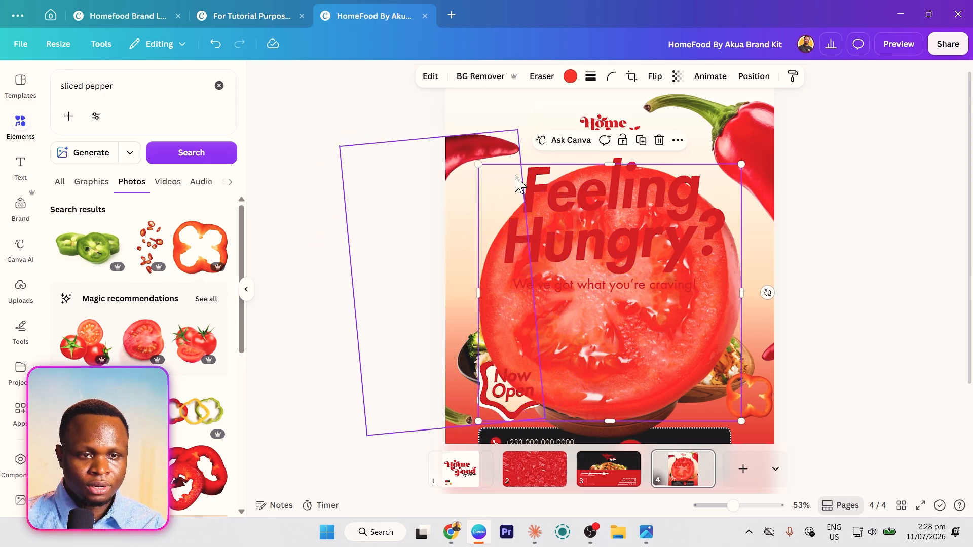
pyautogui.click(474, 161)
pyautogui.click(645, 372)
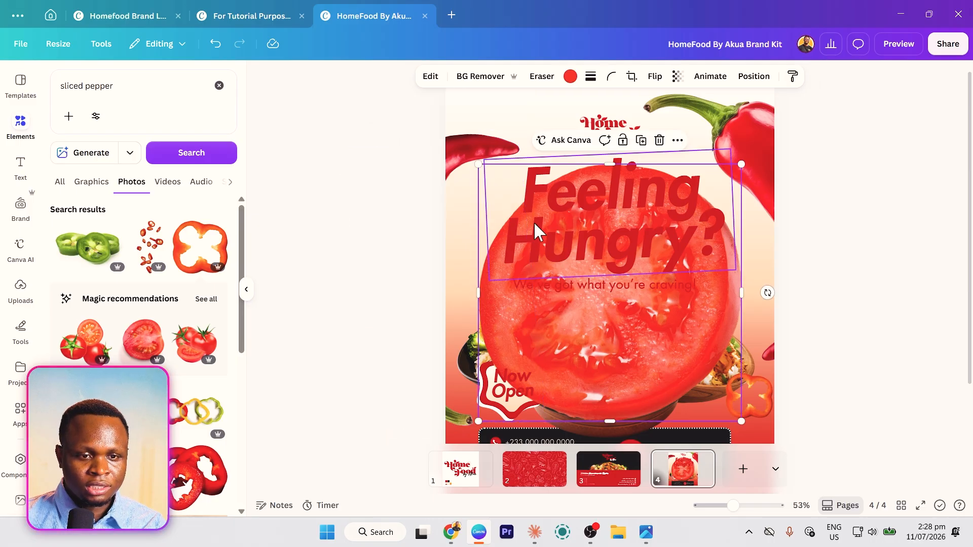
pyautogui.moveTo(516, 204); pyautogui.dragTo(692, 373)
# - Shrink the fried chicken photo, tilt it counter-clockwise, and move it to the left edge
pyautogui.click(634, 306)
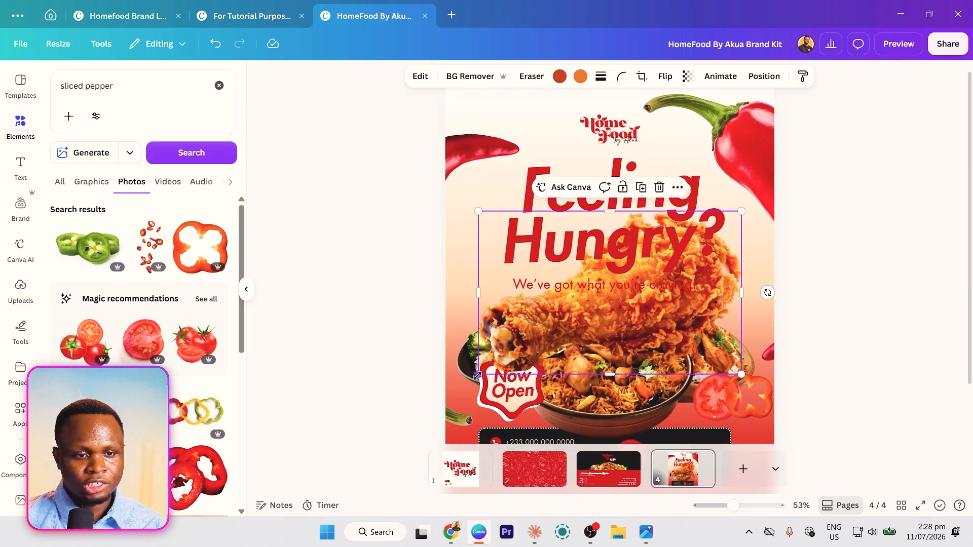
pyautogui.moveTo(478, 375); pyautogui.dragTo(692, 370)
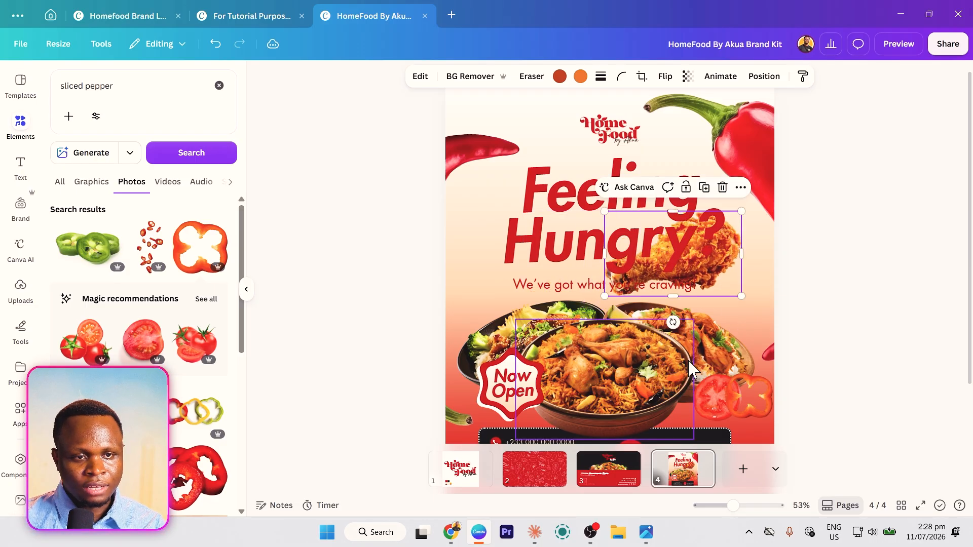
pyautogui.moveTo(673, 323); pyautogui.dragTo(696, 318)
pyautogui.moveTo(734, 259); pyautogui.dragTo(490, 302)
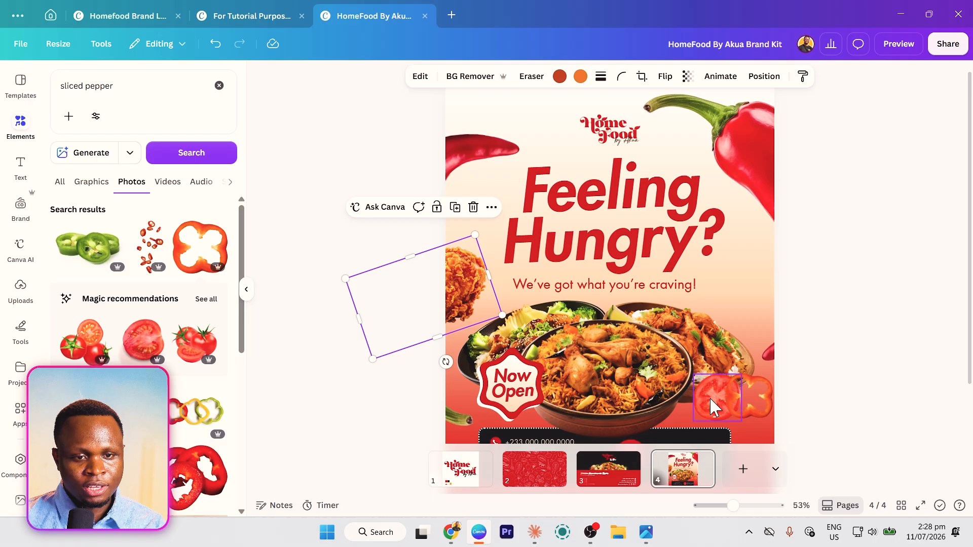
# - Shrink the pepper ring beside the headline and place the small tomato at the tagline's end
pyautogui.click(746, 398)
pyautogui.moveTo(774, 420); pyautogui.dragTo(558, 236)
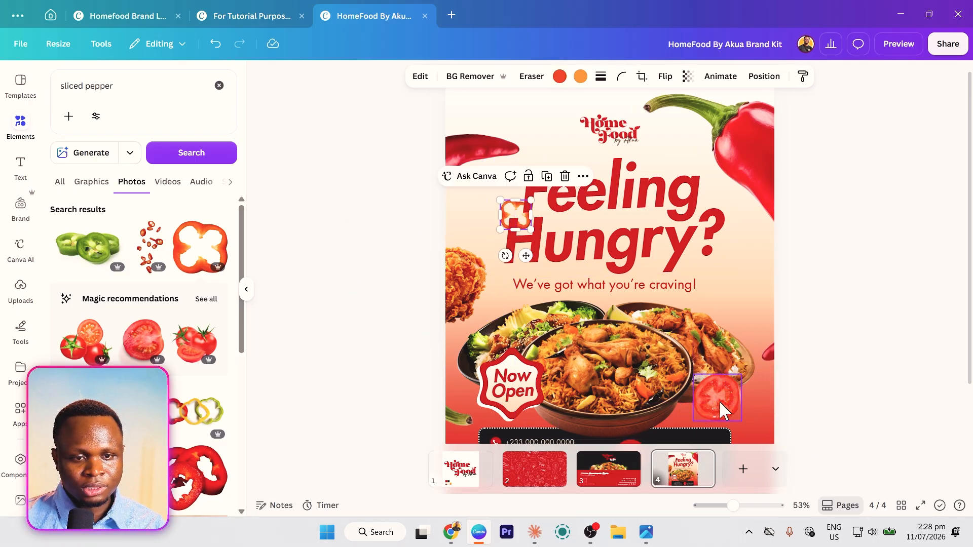
pyautogui.moveTo(719, 401); pyautogui.dragTo(716, 277)
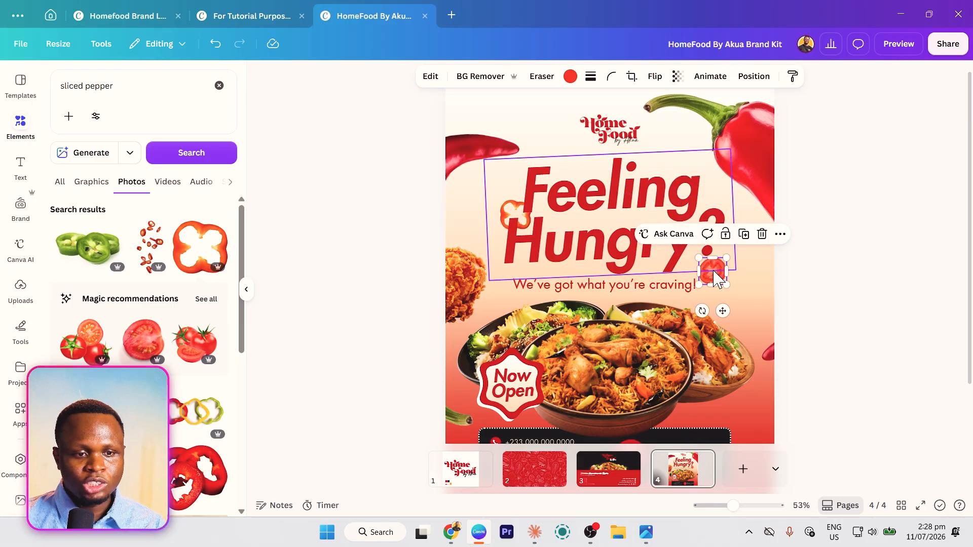
pyautogui.click(877, 322)
pyautogui.scroll(-2, 878, 322)
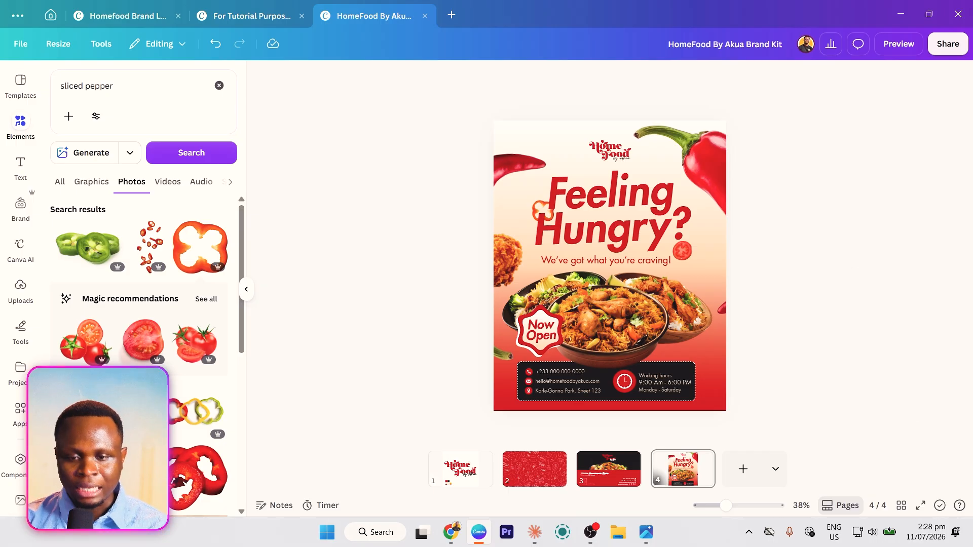
pyautogui.hotkey('alt', 'Tab')
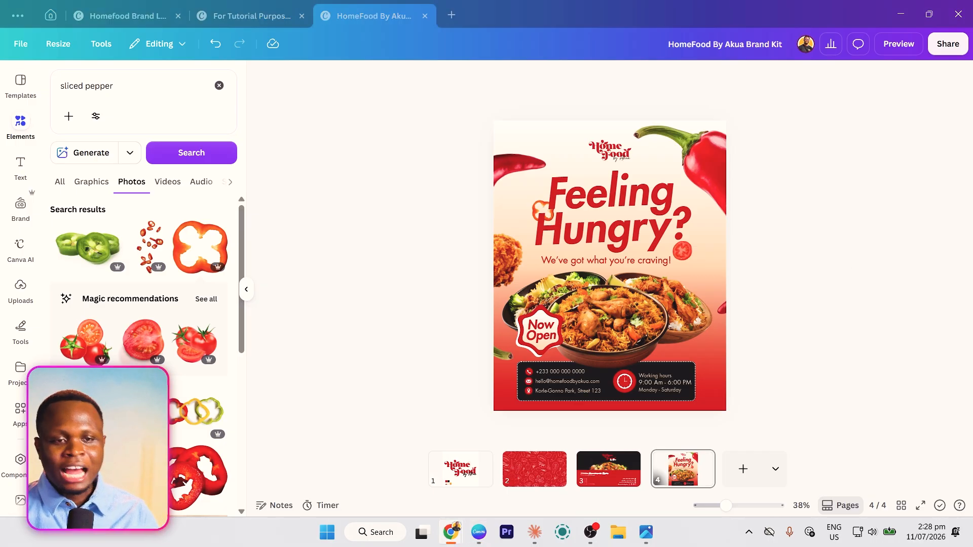